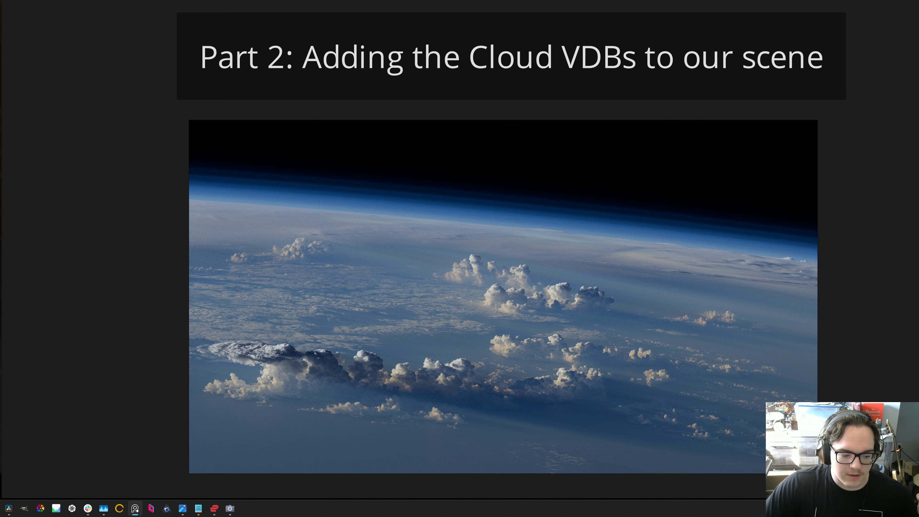
# - Look over the reference board, from the Part 1 cloud VDB images to the Part 2 image of clouds in the scene
pyautogui.press('Left')
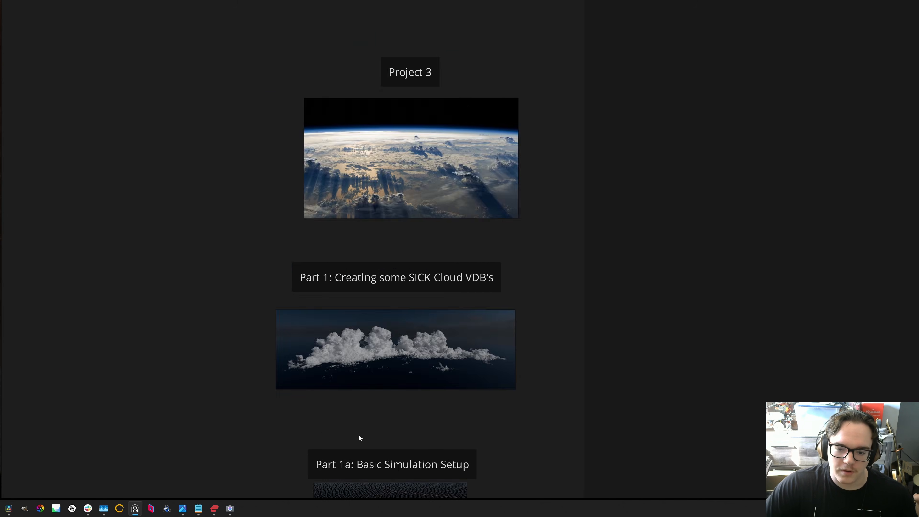
pyautogui.scroll(2, 363, 328)
pyautogui.scroll(-2, 197, 281)
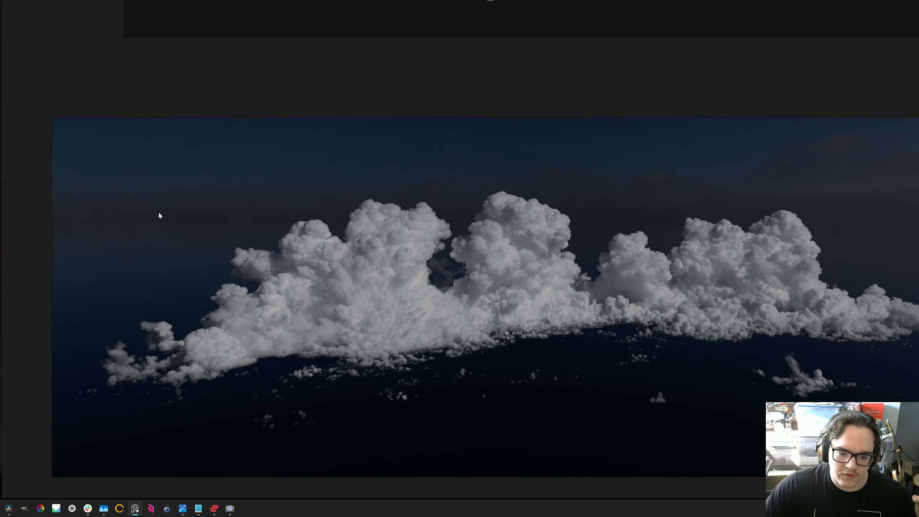
pyautogui.scroll(2, 160, 214)
pyautogui.hscroll(3, 414, 300)
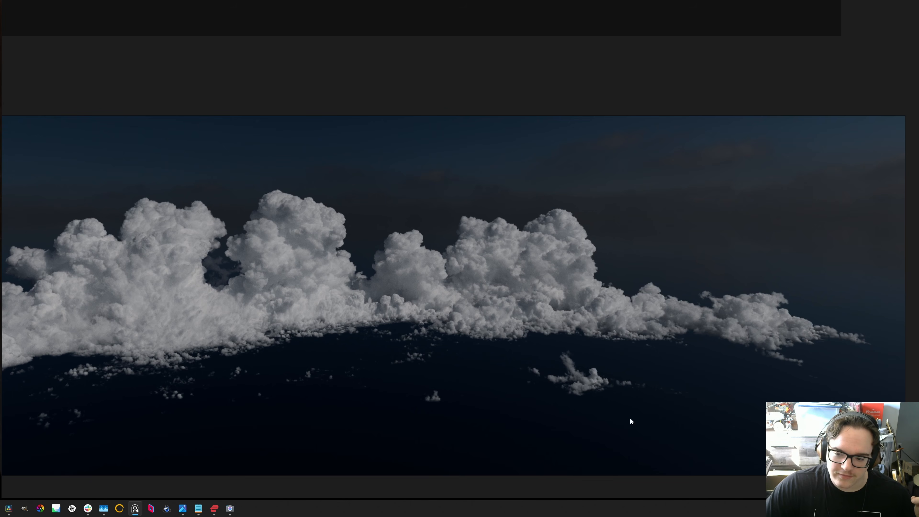
pyautogui.hscroll(-2, 504, 335)
pyautogui.scroll(-2, 507, 352)
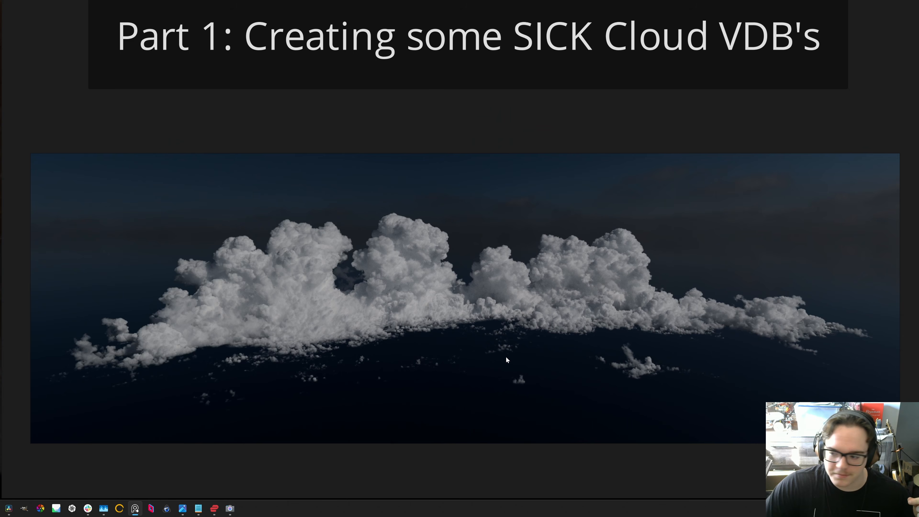
pyautogui.scroll(1, 517, 363)
pyautogui.scroll(-3, 505, 388)
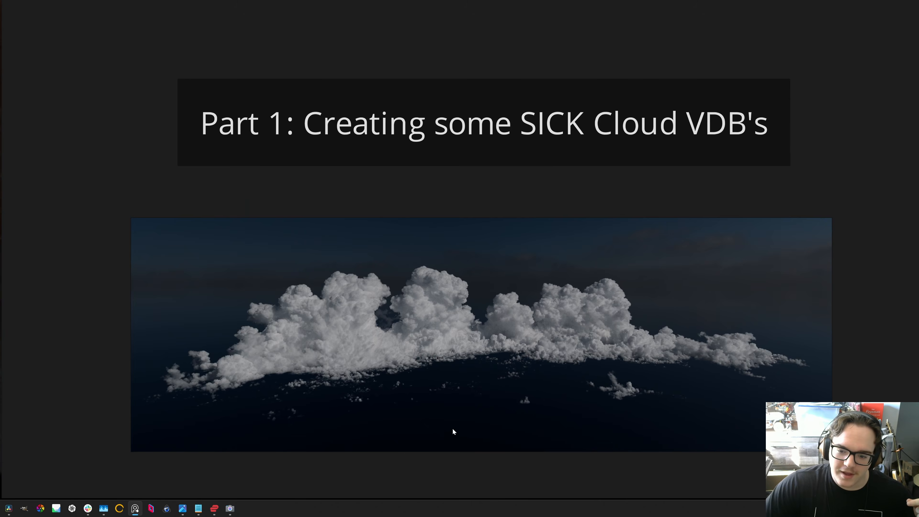
pyautogui.scroll(-10, 528, 322)
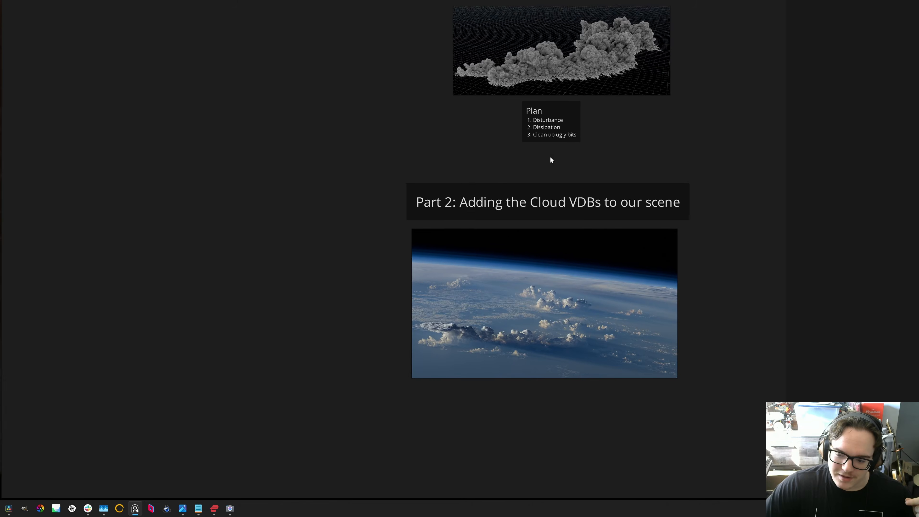
pyautogui.scroll(2, 553, 332)
pyautogui.scroll(2, 552, 332)
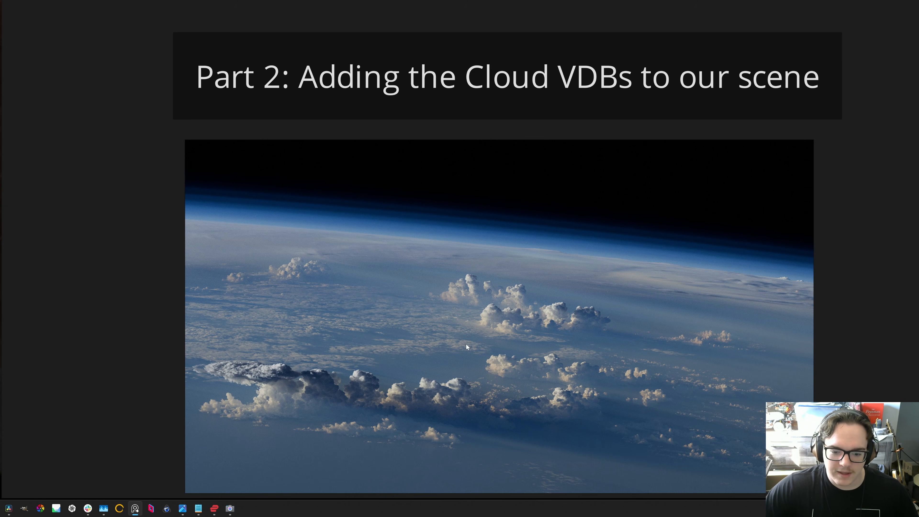
pyautogui.moveTo(470, 325); pyautogui.dragTo(445, 309, button='middle')
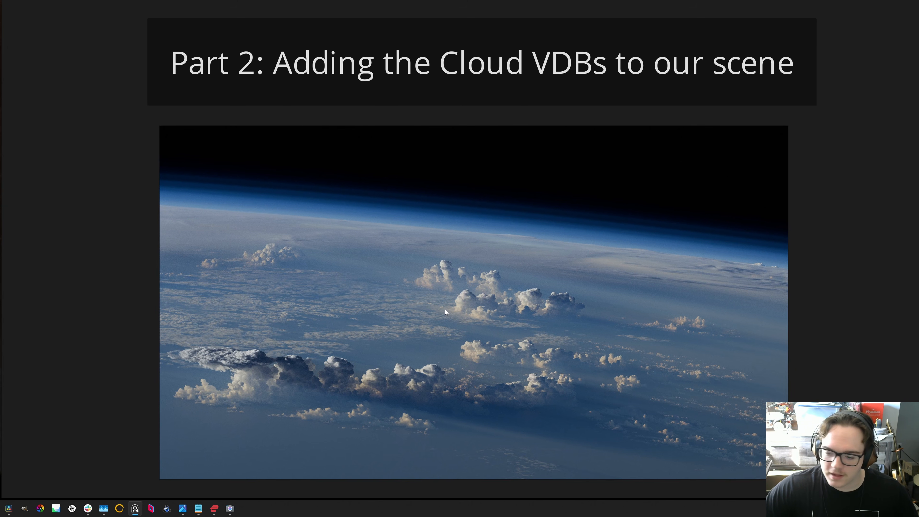
# - Switch to Blender's Layout workspace with solid viewport shading and hide every object in the collection from the viewport
pyautogui.hotkey('alt', 'Tab')
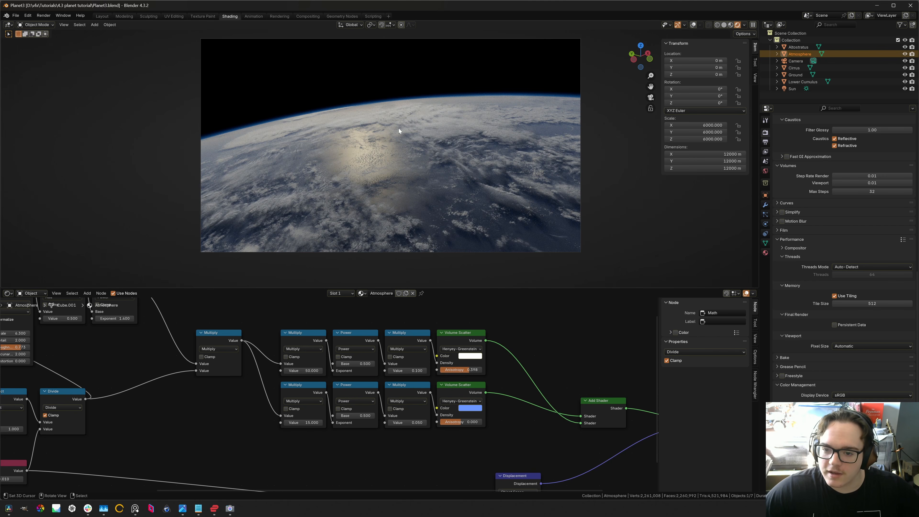
pyautogui.press('z')
pyautogui.press('s')
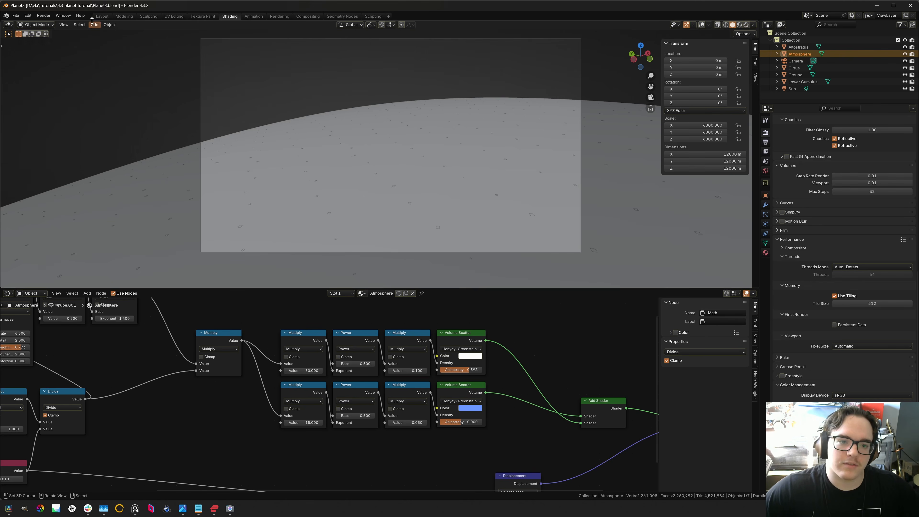
pyautogui.click(101, 17)
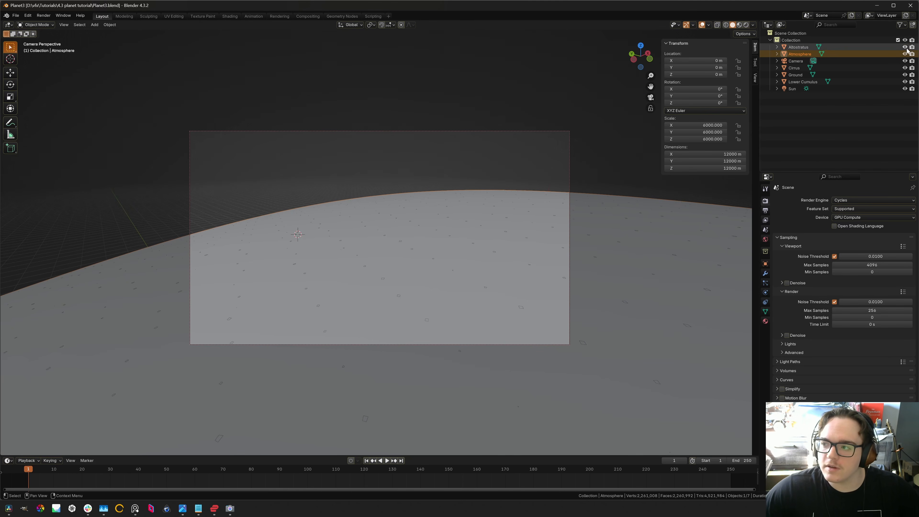
pyautogui.moveTo(906, 47); pyautogui.dragTo(905, 89)
# - Reset the 3D cursor's location and rotation to their default values and centre the view on the world origin
pyautogui.moveTo(421, 185); pyautogui.dragTo(435, 190, button='middle')
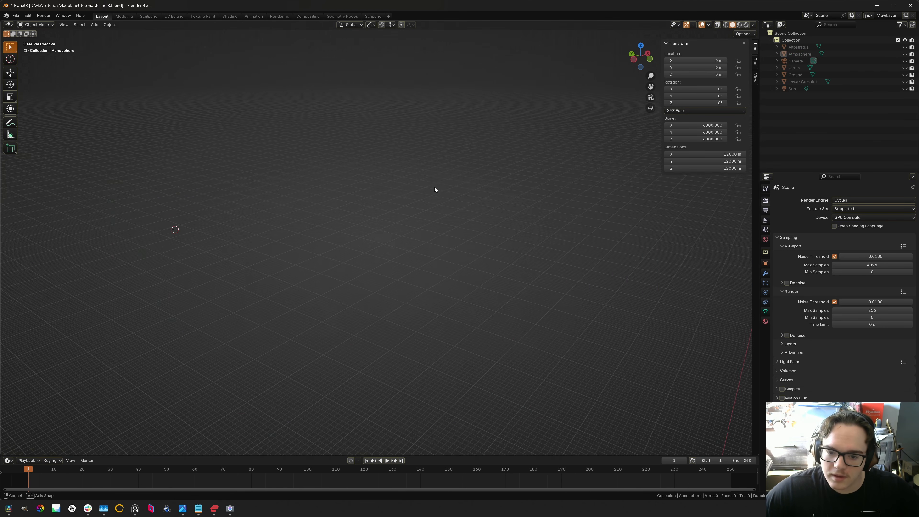
pyautogui.moveTo(587, 196); pyautogui.dragTo(591, 236, button='middle')
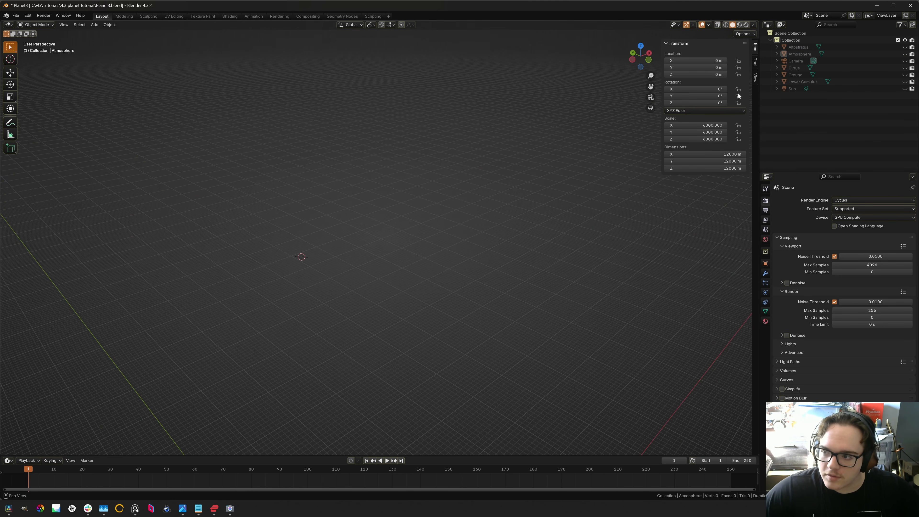
pyautogui.click(756, 78)
pyautogui.rightClick(686, 173)
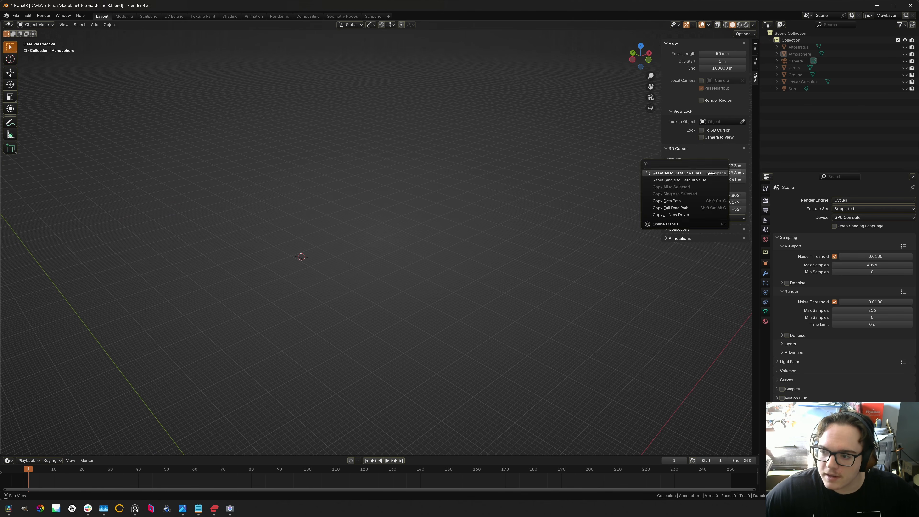
pyautogui.click(686, 173)
pyautogui.rightClick(688, 202)
pyautogui.click(687, 202)
pyautogui.hotkey('shift', 'c')
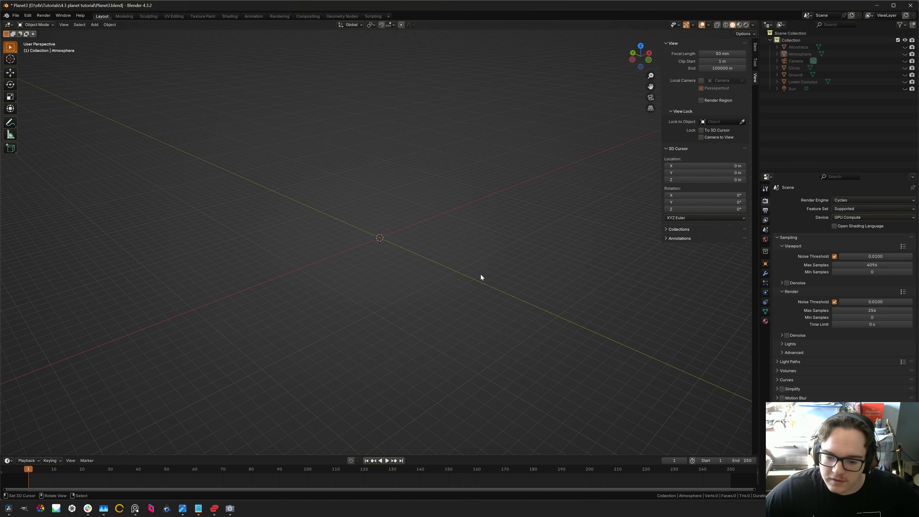
# - Switch to File Explorer and look over the Cumulonimbus_Field folders 1 to 12 in the Cumulonimbus directory
pyautogui.moveTo(390, 203); pyautogui.dragTo(328, 267, button='middle')
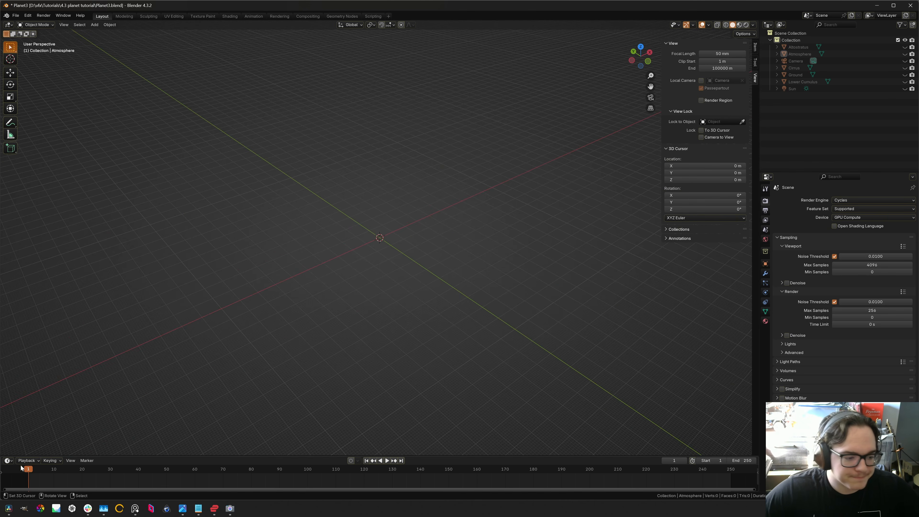
pyautogui.click(1, 508)
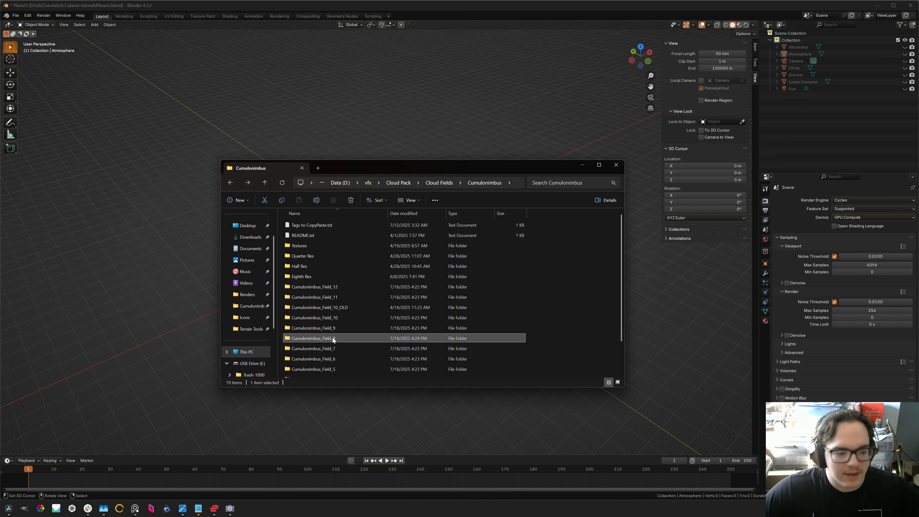
pyautogui.scroll(-2, 340, 331)
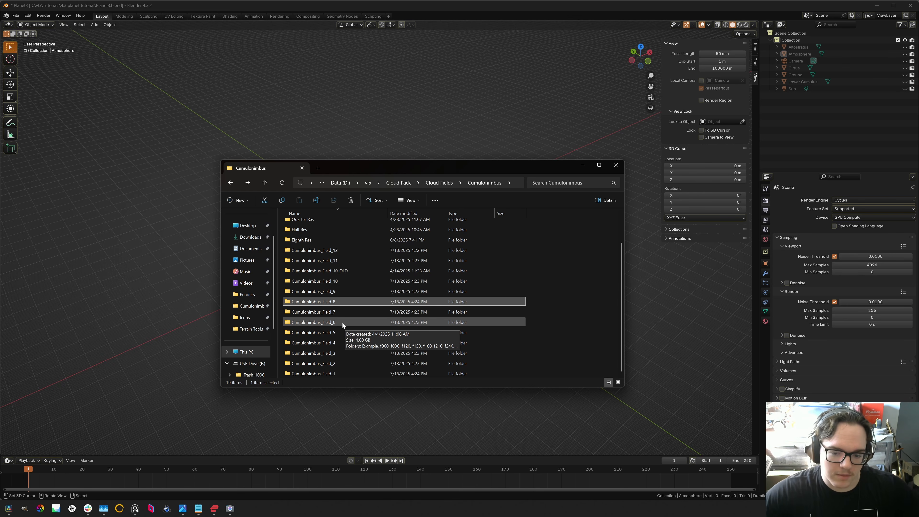
pyautogui.moveTo(340, 301)
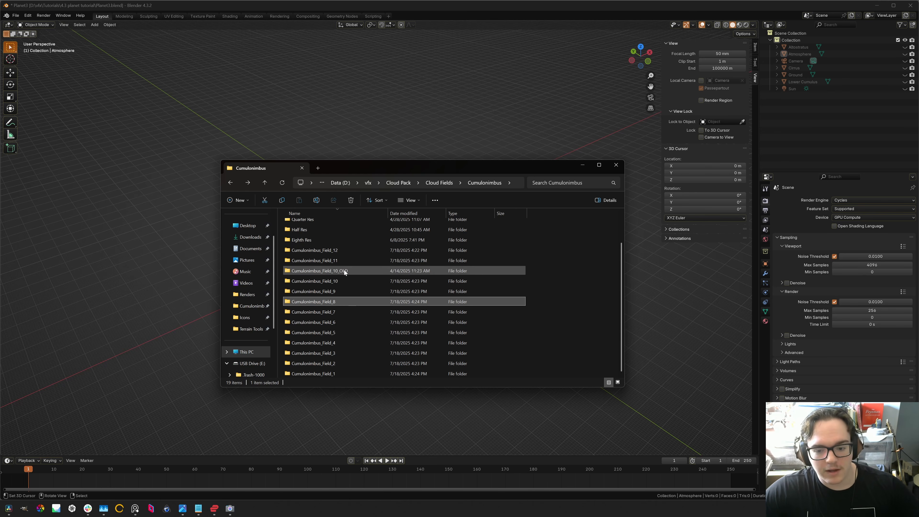
pyautogui.click(333, 250)
pyautogui.keyDown('shift'); pyautogui.click(342, 374); pyautogui.keyUp('shift')
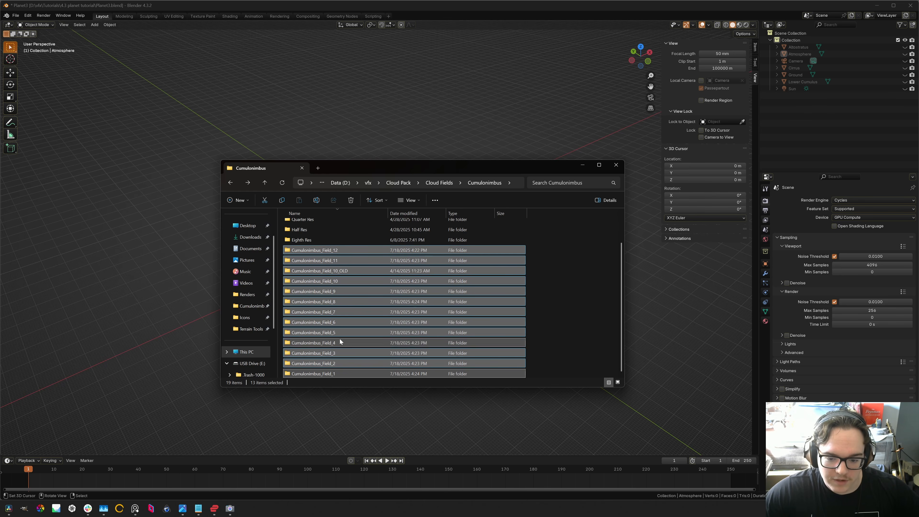
pyautogui.click(345, 304)
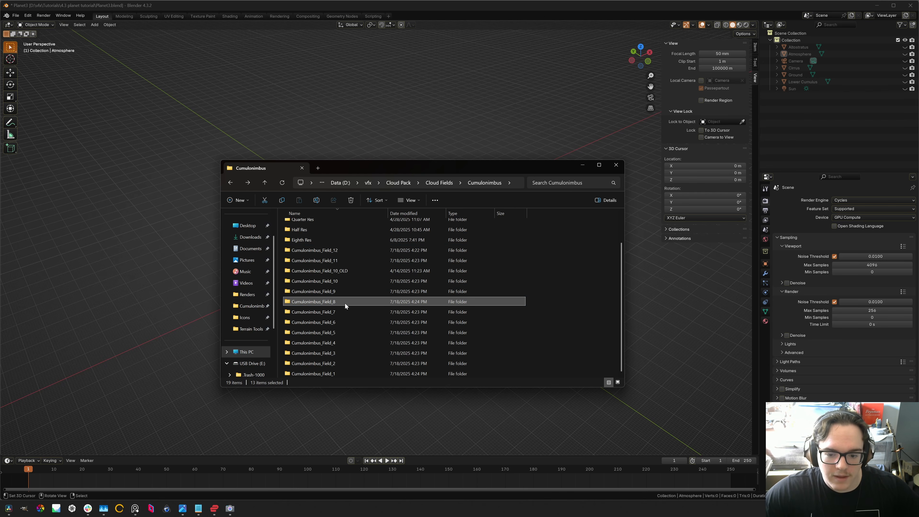
# - Open the Cumulonimbus_Field_8 folder and look over its frame folders from f048 to f216
pyautogui.doubleClick(340, 303)
pyautogui.click(312, 236)
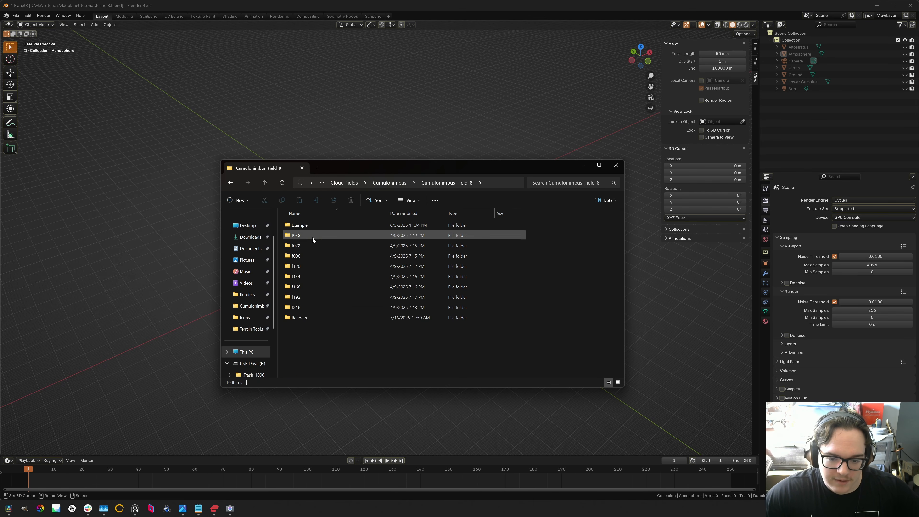
pyautogui.keyDown('shift'); pyautogui.click(303, 307); pyautogui.keyUp('shift')
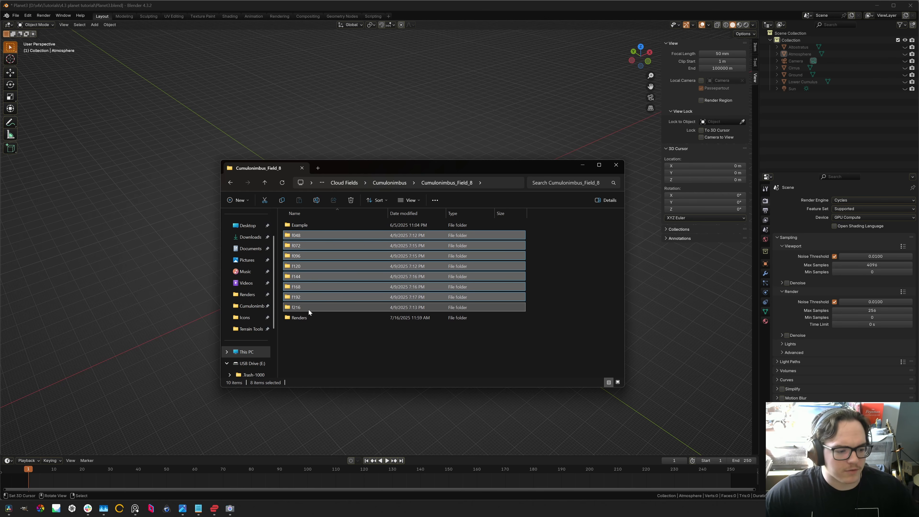
pyautogui.click(311, 338)
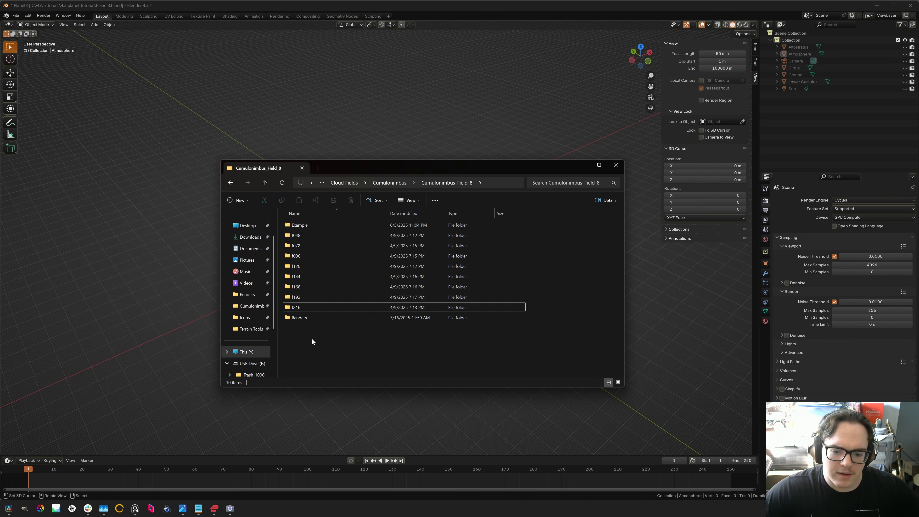
# - Import Cumulonimbus_Field_8.f216.eighth.vdb from the f216 folder into the Blender scene
pyautogui.doubleClick(311, 307)
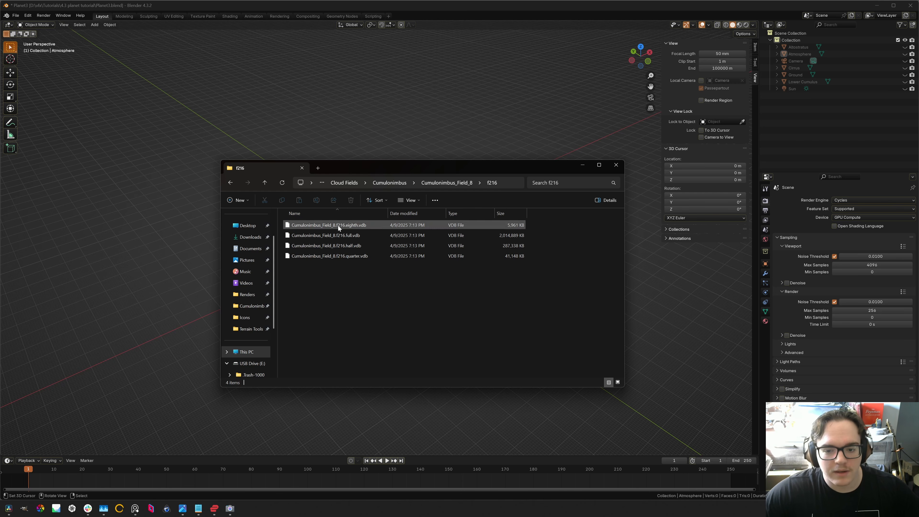
pyautogui.click(322, 225)
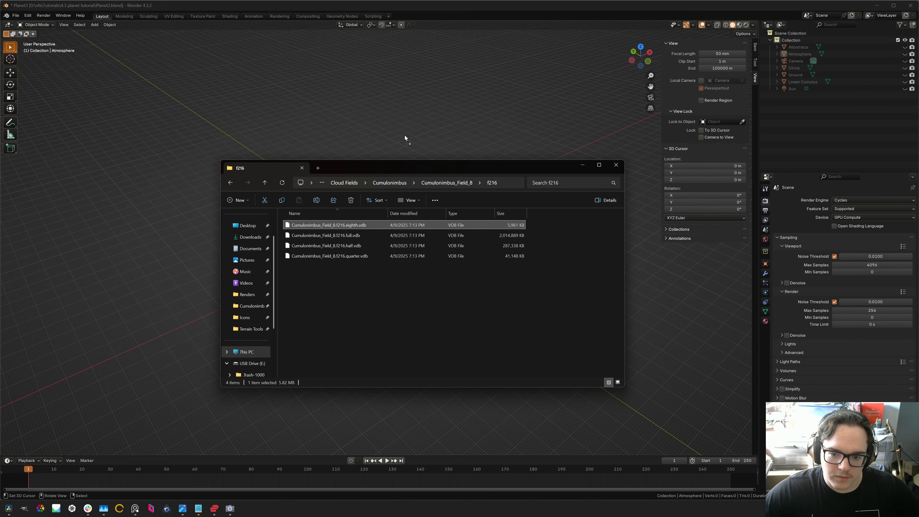
pyautogui.moveTo(403, 136); pyautogui.dragTo(407, 136)
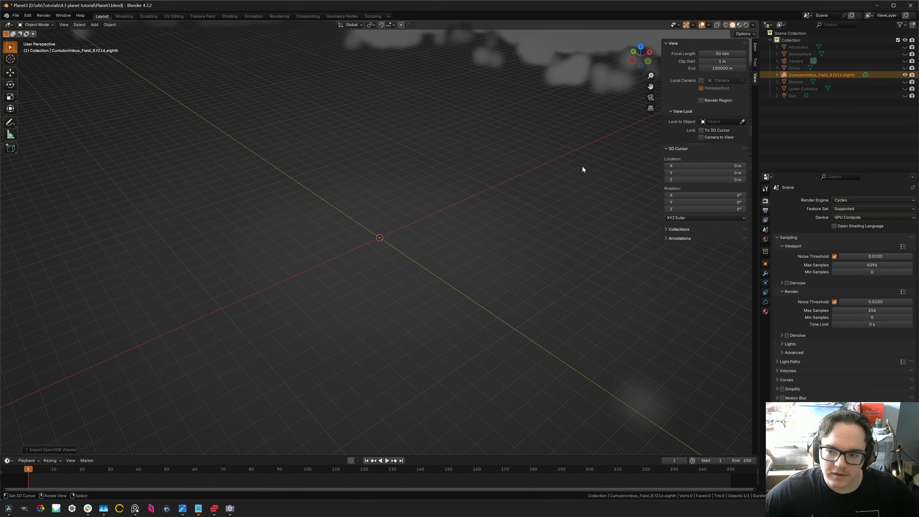
# - Scale the imported cumulonimbus volume uniformly by a factor of 0.001
pyautogui.moveTo(425, 209); pyautogui.dragTo(469, 196, button='middle')
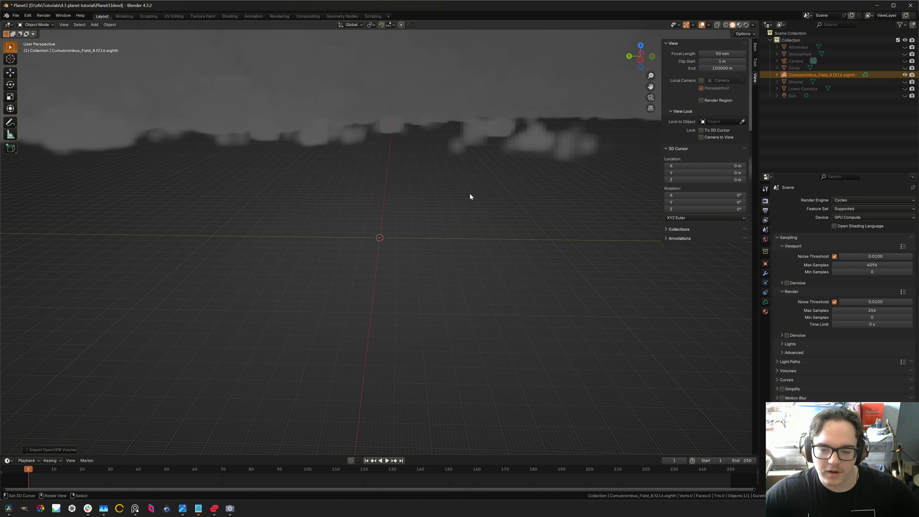
pyautogui.moveTo(470, 196); pyautogui.dragTo(418, 214, button='middle')
pyautogui.scroll(10, 403, 189)
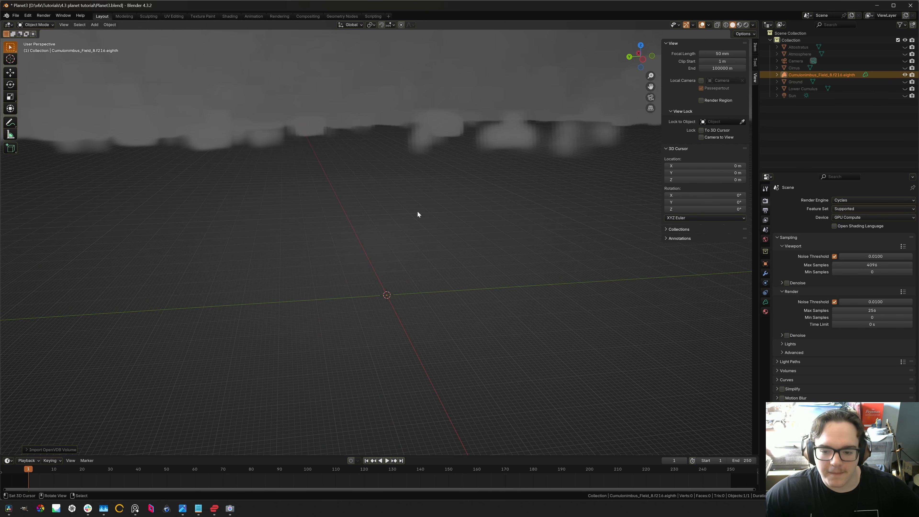
pyautogui.moveTo(442, 246); pyautogui.dragTo(442, 243, button='middle')
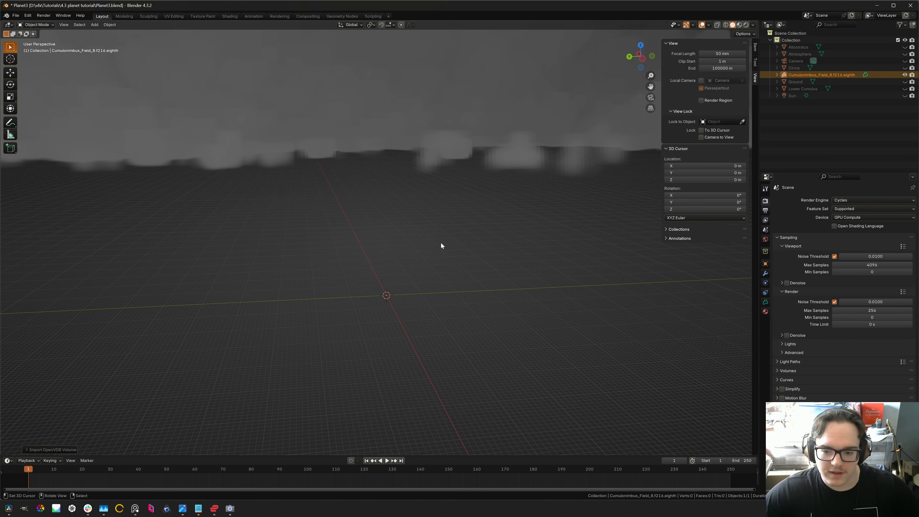
pyautogui.moveTo(441, 246); pyautogui.dragTo(418, 271, button='middle')
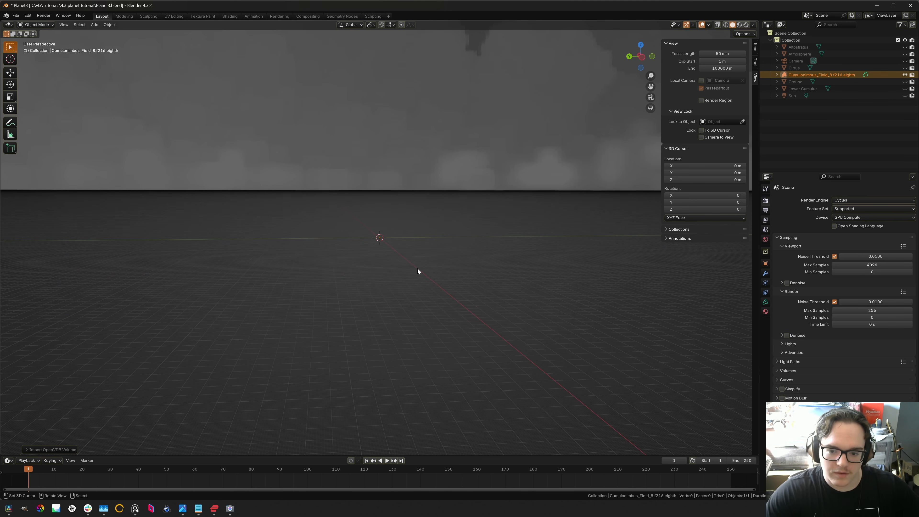
pyautogui.write('s0')
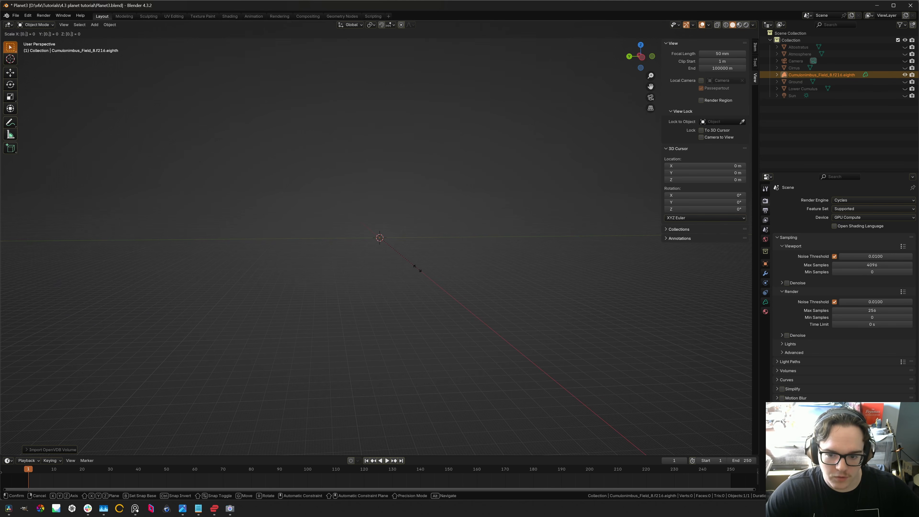
pyautogui.write('.001')
pyautogui.press('Return')
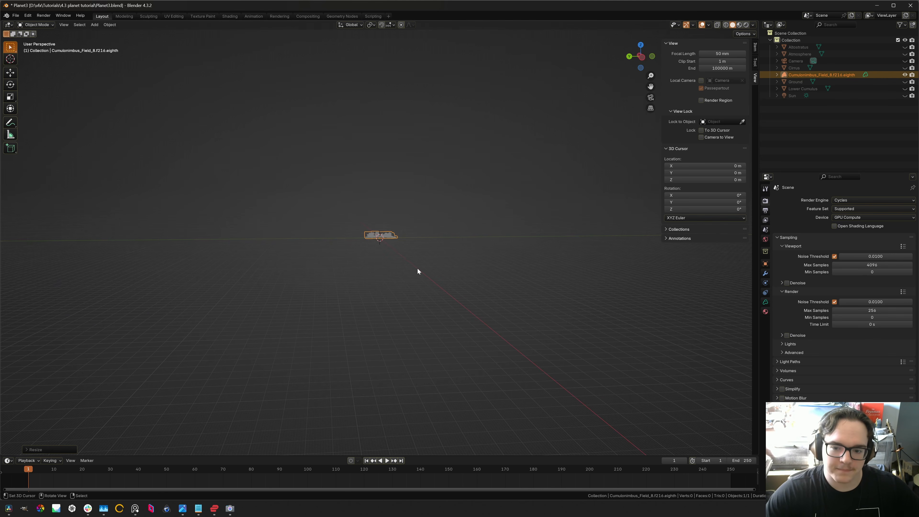
# - Show the cloud volume's transform properties and examine its dimensions and shape up close
pyautogui.click(755, 47)
pyautogui.scroll(12, 427, 225)
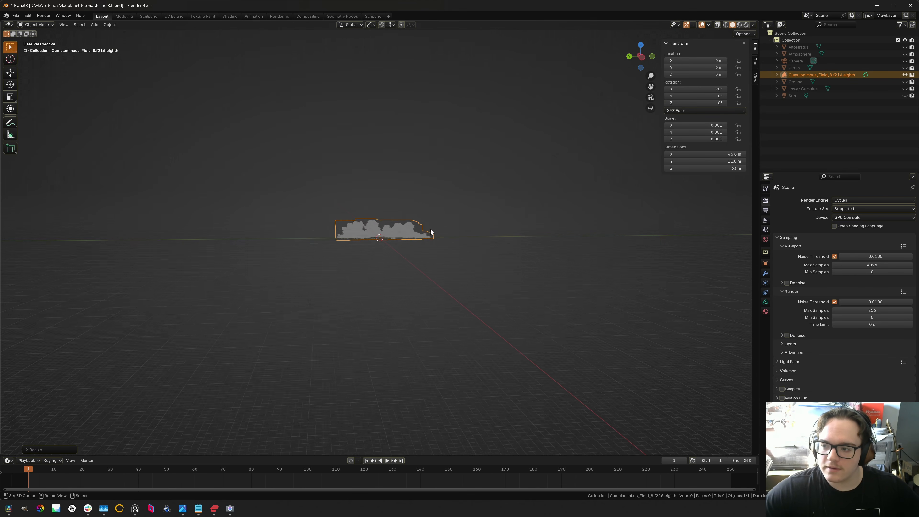
pyautogui.moveTo(416, 204); pyautogui.dragTo(458, 208, button='middle')
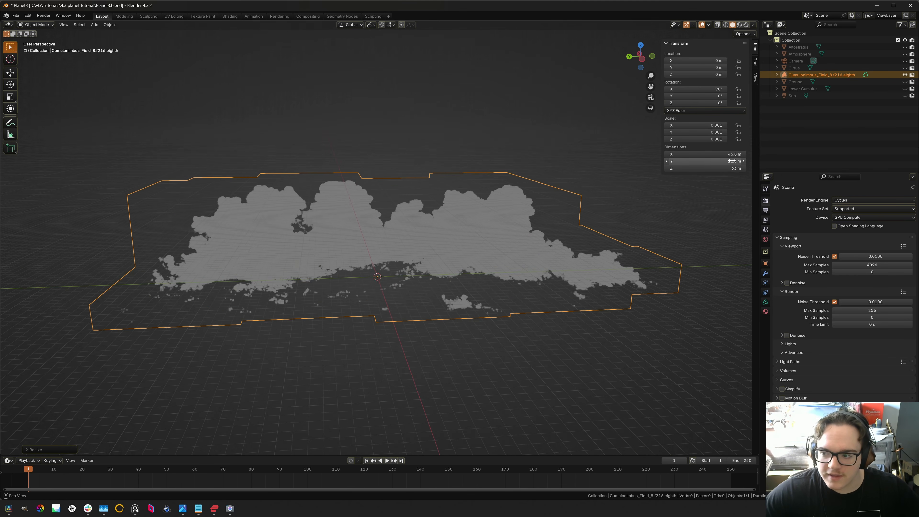
# - Examine the scaled cumulonimbus volume's shape and proportions from several angles
pyautogui.scroll(6, 326, 204)
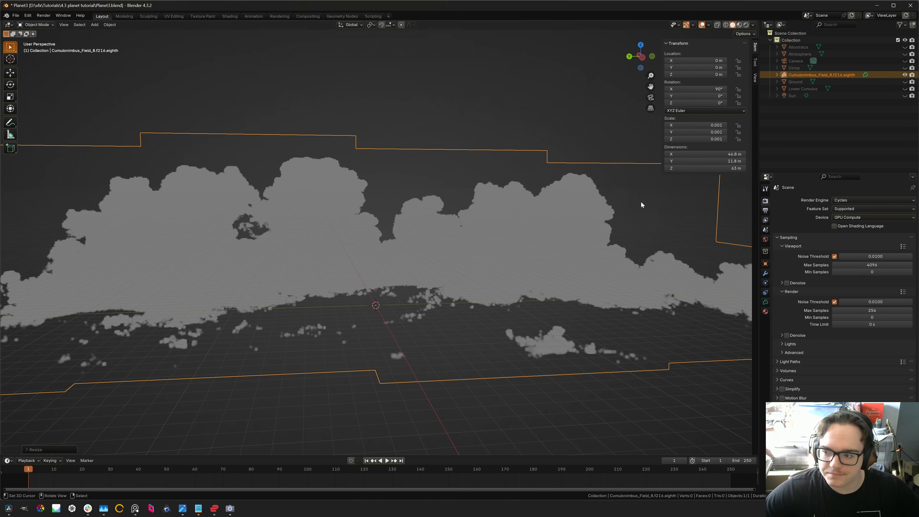
pyautogui.scroll(-4, 642, 205)
pyautogui.moveTo(397, 238); pyautogui.dragTo(412, 261, button='middle')
pyautogui.scroll(1, 404, 267)
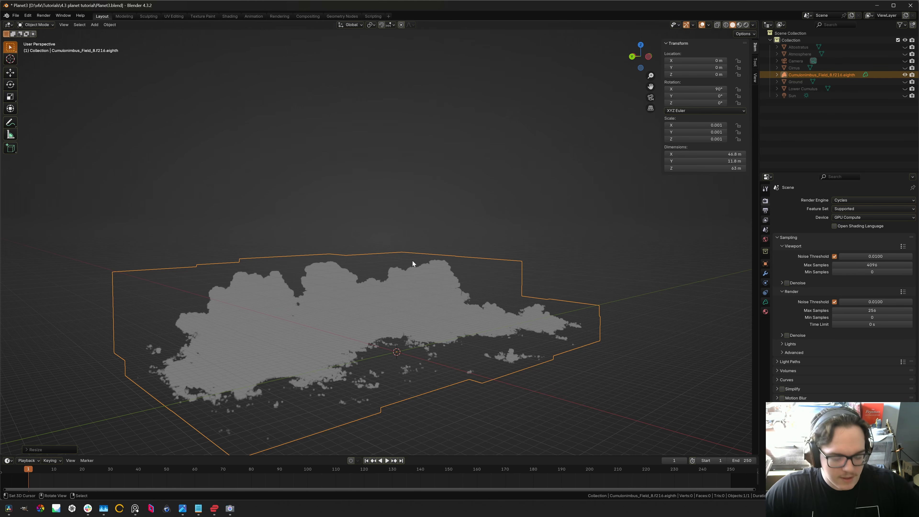
pyautogui.scroll(2, 390, 283)
pyautogui.moveTo(386, 284); pyautogui.dragTo(361, 286, button='middle')
pyautogui.keyDown('shift'); pyautogui.moveTo(352, 324); pyautogui.dragTo(338, 274, button='middle'); pyautogui.keyUp('shift')
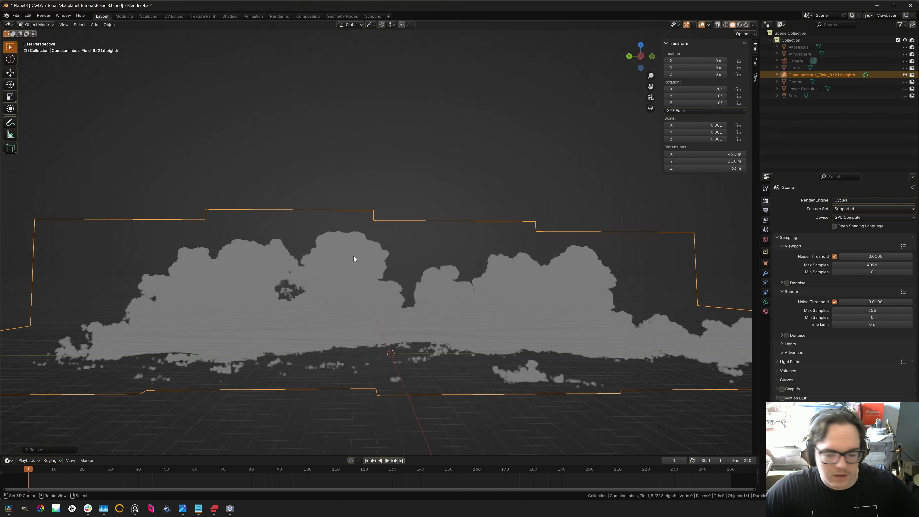
pyautogui.moveTo(345, 254); pyautogui.dragTo(452, 222, button='middle')
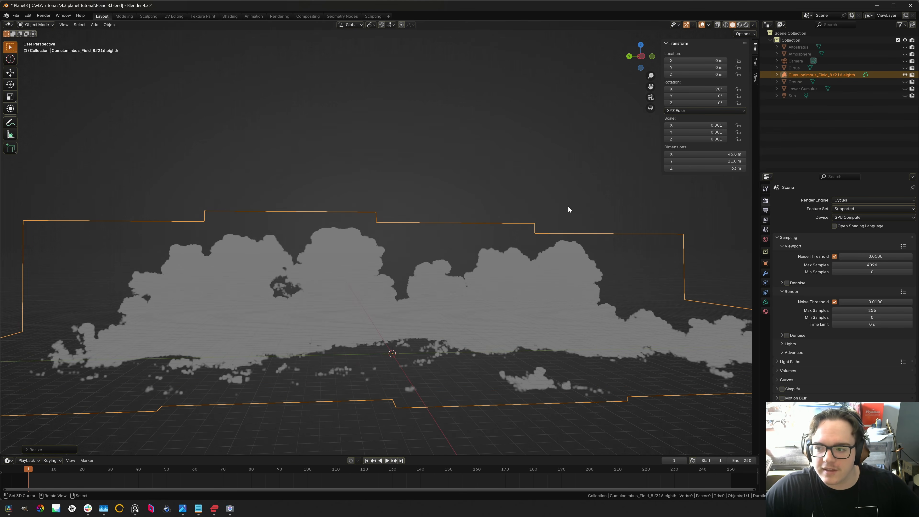
pyautogui.moveTo(562, 217); pyautogui.dragTo(470, 286, button='middle')
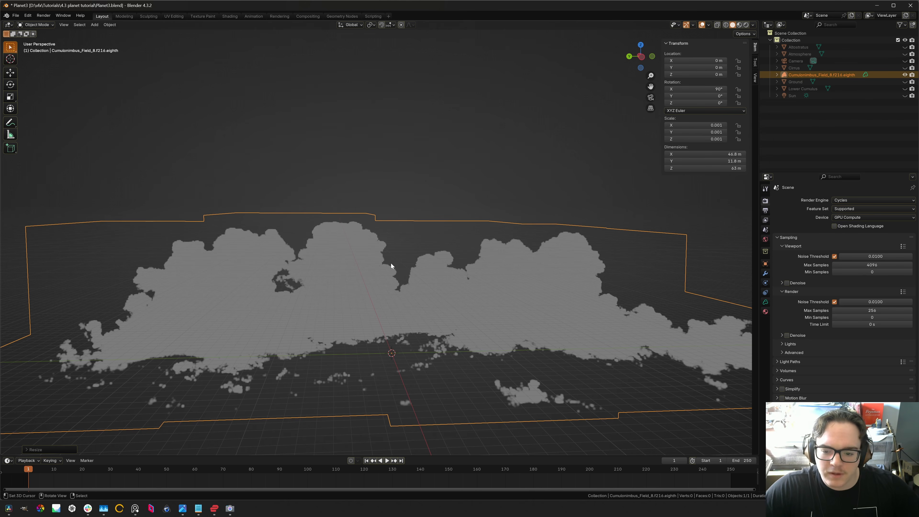
# - Unhide the Ground sphere and compare its size and dimensions with the cloud volume
pyautogui.click(905, 82)
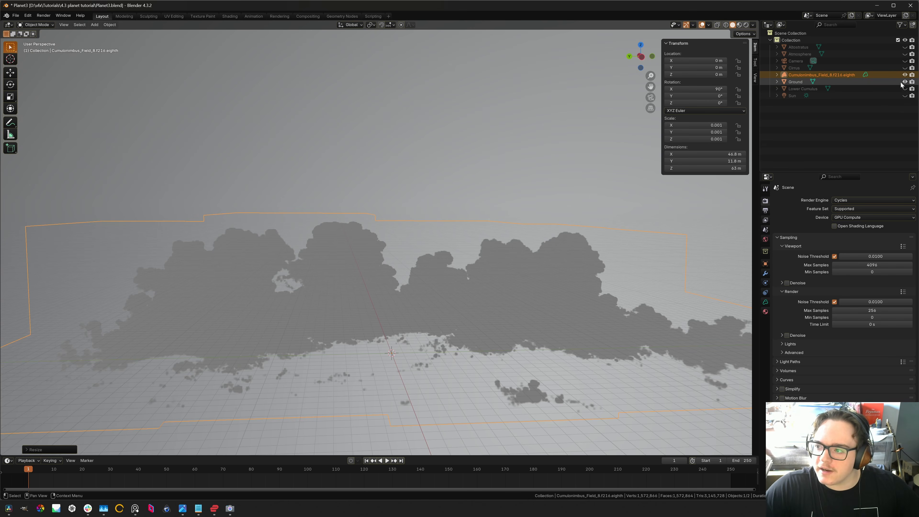
pyautogui.click(788, 81)
pyautogui.scroll(-5, 471, 234)
pyautogui.moveTo(471, 234); pyautogui.dragTo(382, 257, button='middle')
pyautogui.click(382, 258)
pyautogui.scroll(-7, 435, 205)
pyautogui.moveTo(466, 159); pyautogui.dragTo(445, 246, button='middle')
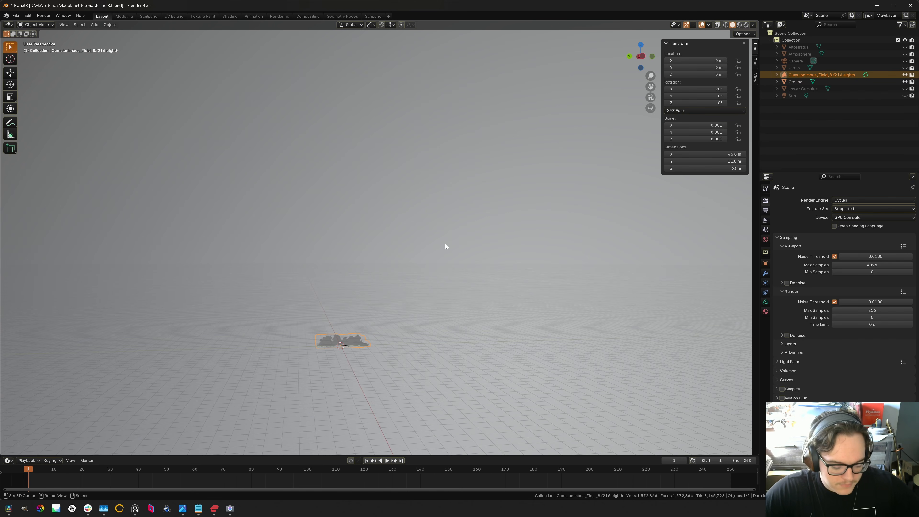
pyautogui.click(373, 285)
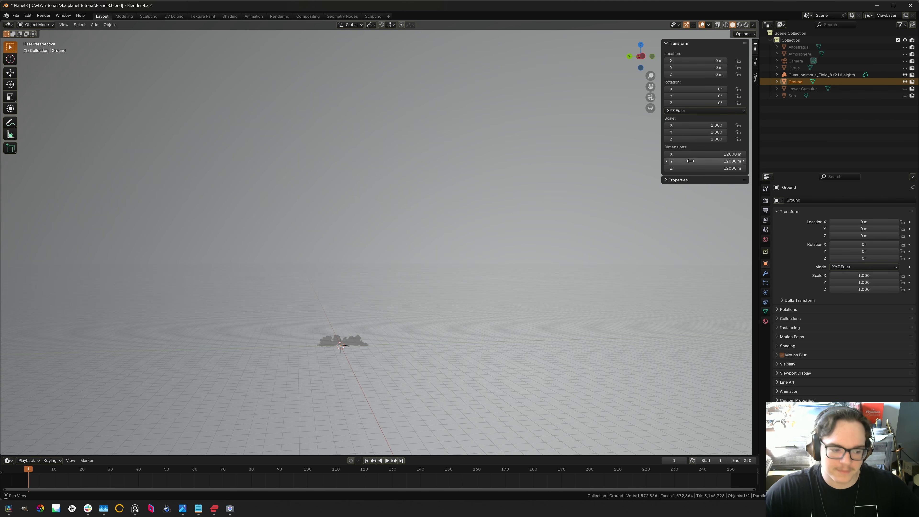
# - Move the cumulonimbus cloud volume 6000 m up along the global Z axis
pyautogui.click(351, 339)
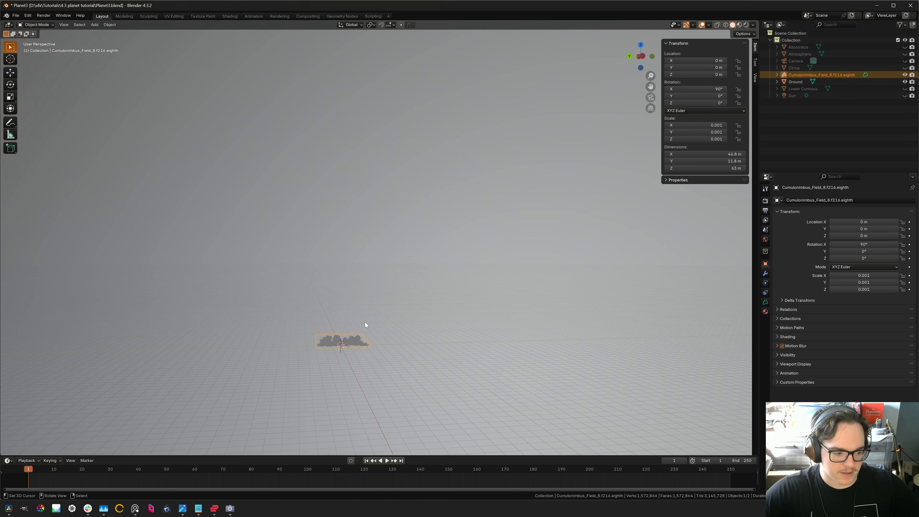
pyautogui.press('g')
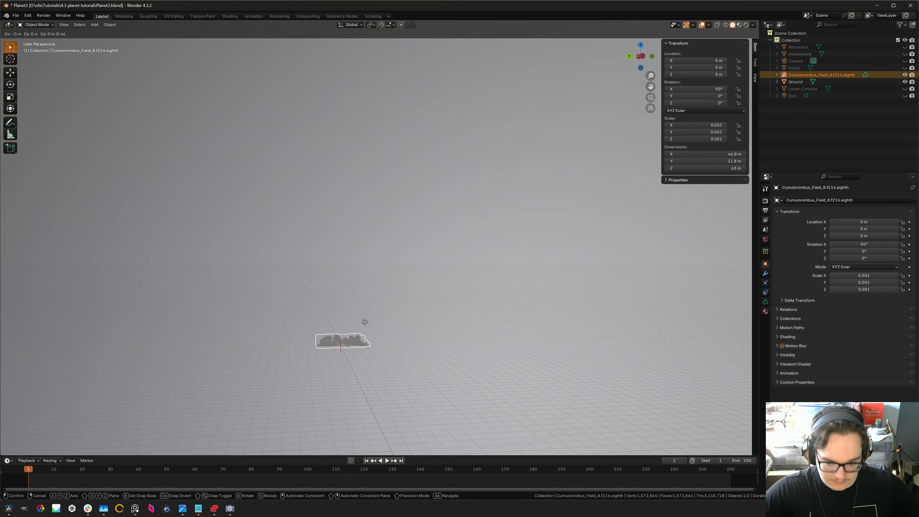
pyautogui.write('z6000')
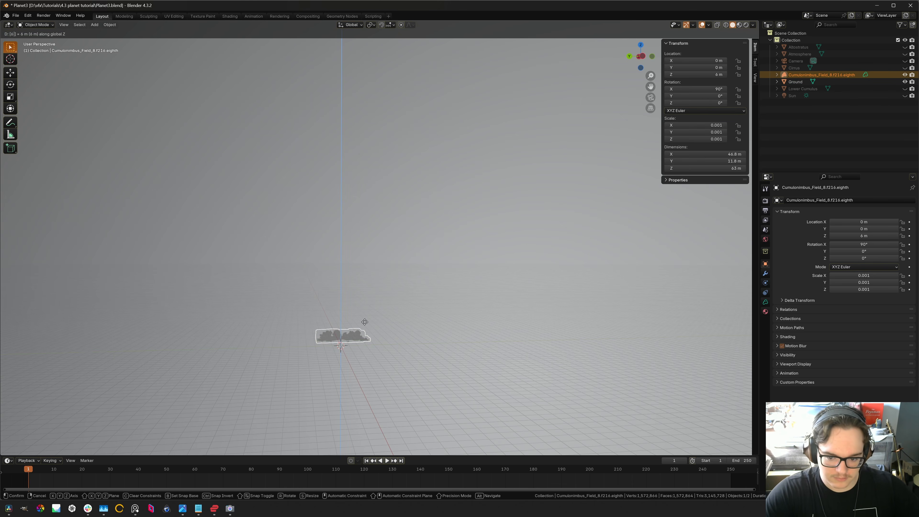
pyautogui.press('Return')
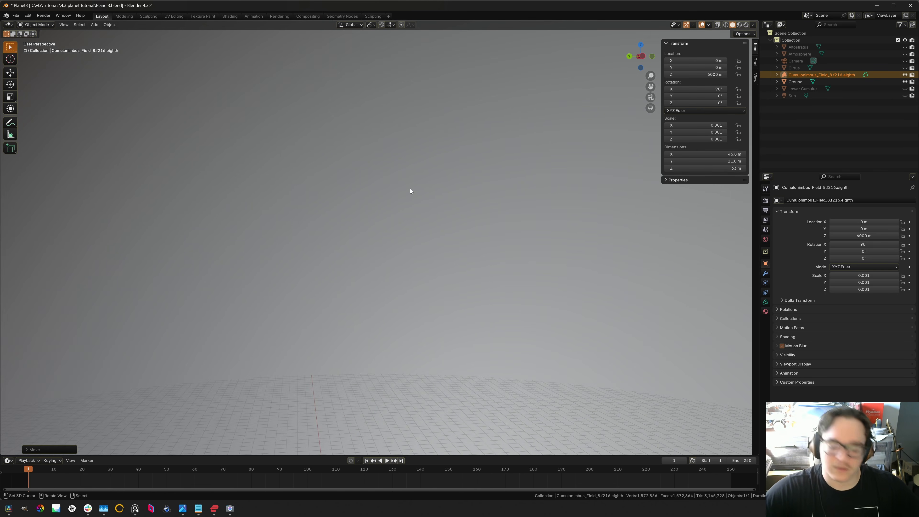
# - Snap the 3D cursor to the selected cloud and frame the cloud in a rendered viewport preview
pyautogui.hotkey('shift', 's')
pyautogui.press('2')
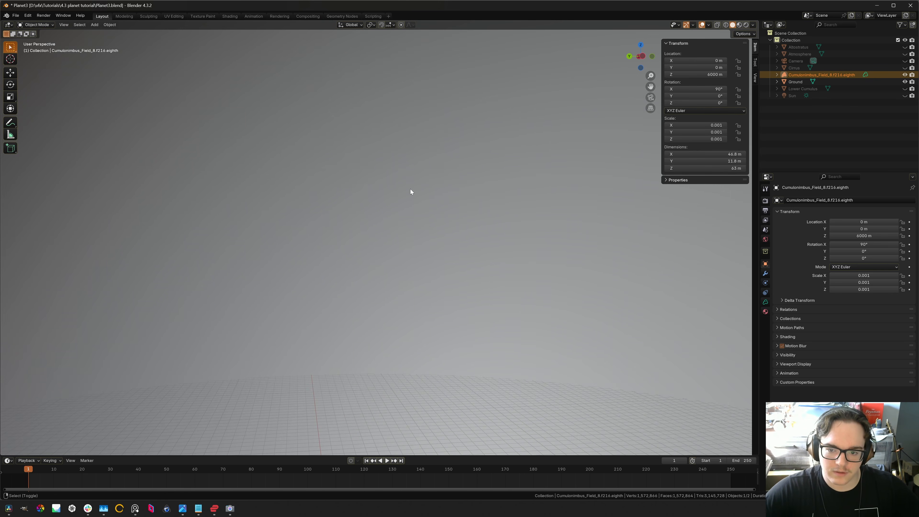
pyautogui.press('KP_Decimal')
pyautogui.moveTo(395, 195); pyautogui.dragTo(400, 286, button='middle')
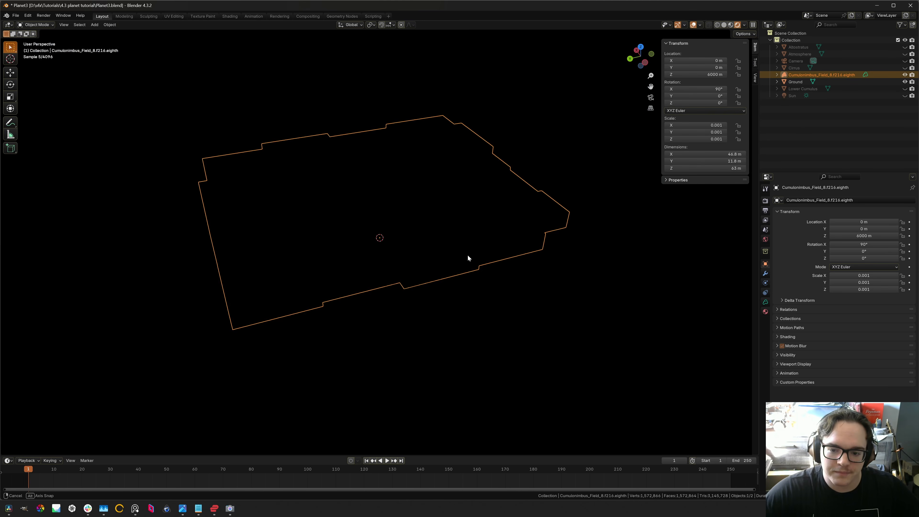
pyautogui.moveTo(468, 255); pyautogui.dragTo(339, 246, button='middle')
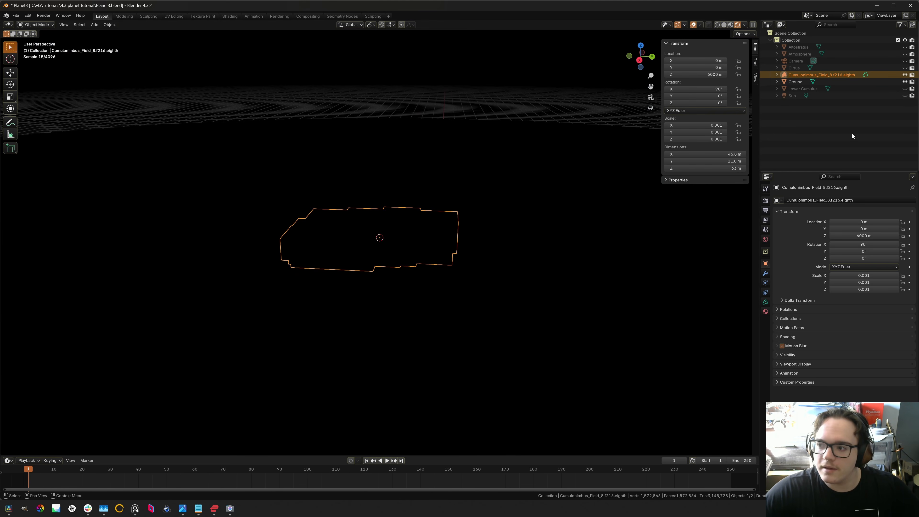
# - Unhide the Sun light and inspect the lit cloud volume in the rendered preview
pyautogui.click(905, 96)
pyautogui.scroll(5, 352, 277)
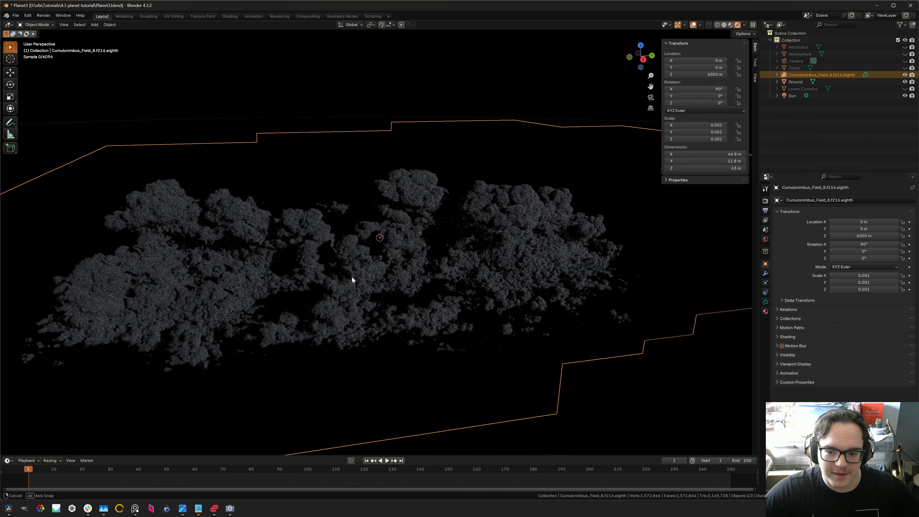
pyautogui.scroll(-3, 360, 277)
pyautogui.moveTo(360, 277); pyautogui.dragTo(299, 309, button='middle')
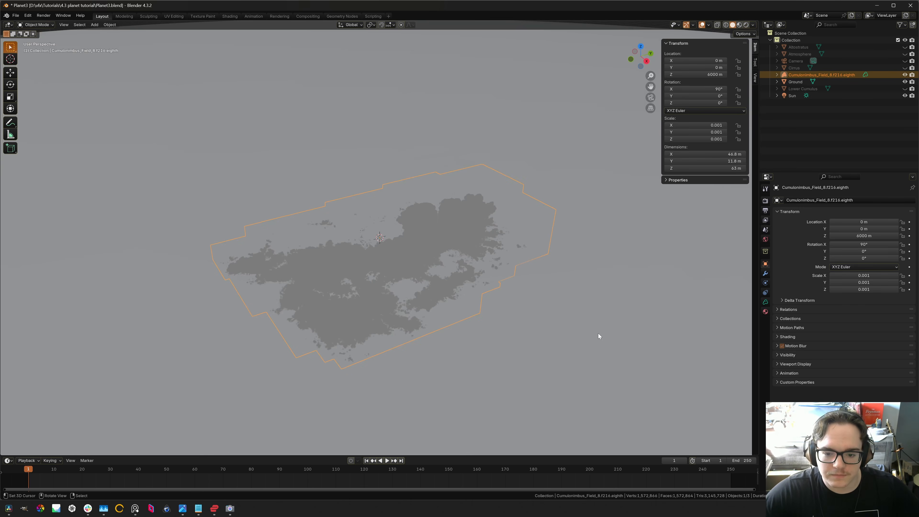
# - Switch to the Shading workspace and preview the cloud in rendered mode with the render region cleared
pyautogui.click(230, 17)
pyautogui.scroll(3, 423, 202)
pyautogui.scroll(-4, 460, 201)
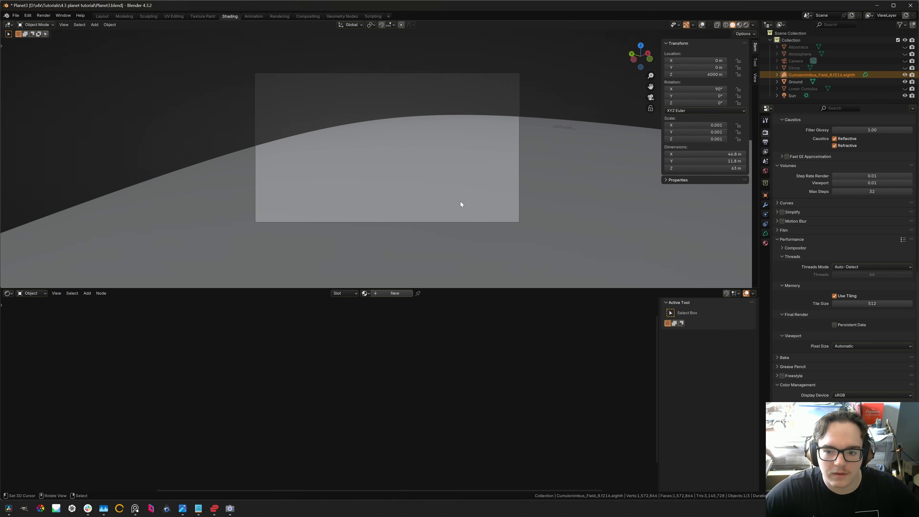
pyautogui.scroll(6, 492, 179)
pyautogui.scroll(2, 492, 180)
pyautogui.moveTo(492, 180)
pyautogui.mouseDown(button='middle')
pyautogui.moveTo(525, 132)
pyautogui.moveTo(350, 173)
pyautogui.moveTo(382, 172)
pyautogui.mouseUp(button='middle')
pyautogui.scroll(-6, 349, 172)
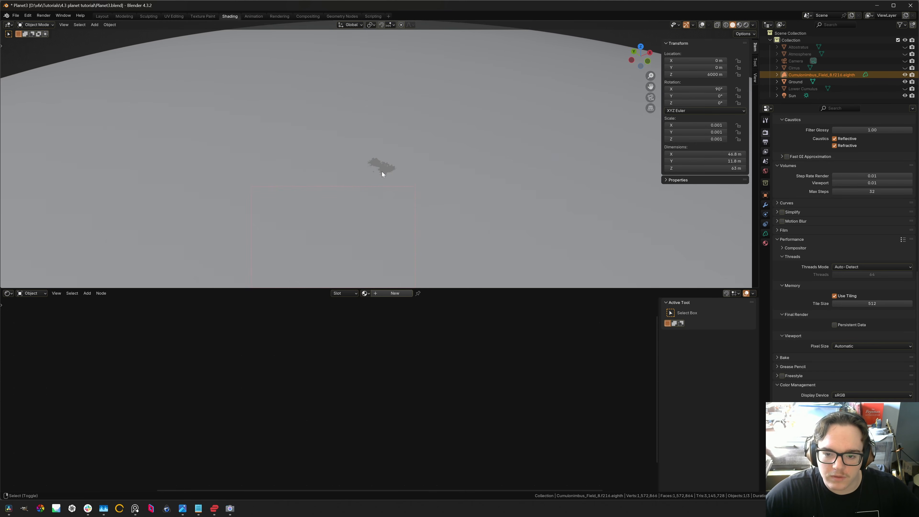
pyautogui.scroll(2, 383, 171)
pyautogui.press('z')
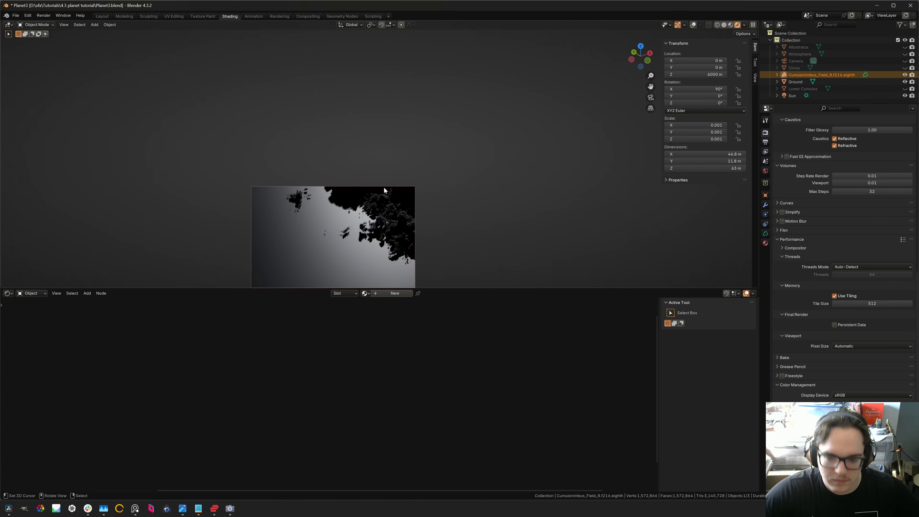
pyautogui.hotkey('ctrl', 'alt', 'b')
pyautogui.moveTo(383, 199); pyautogui.dragTo(354, 201, button='middle')
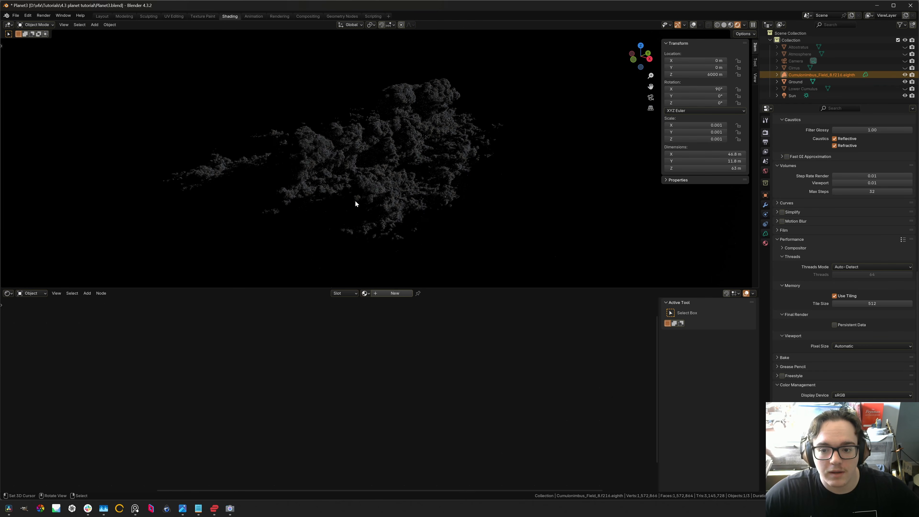
pyautogui.click(369, 175)
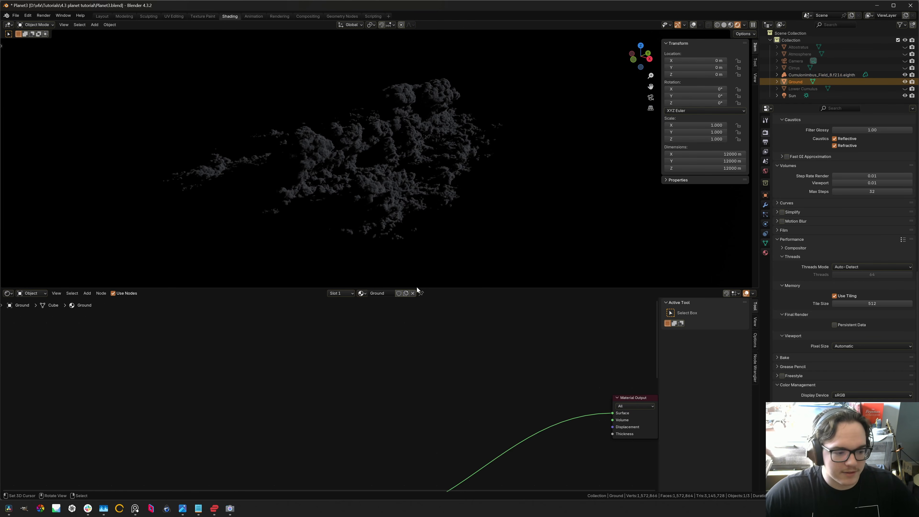
pyautogui.scroll(-5, 390, 365)
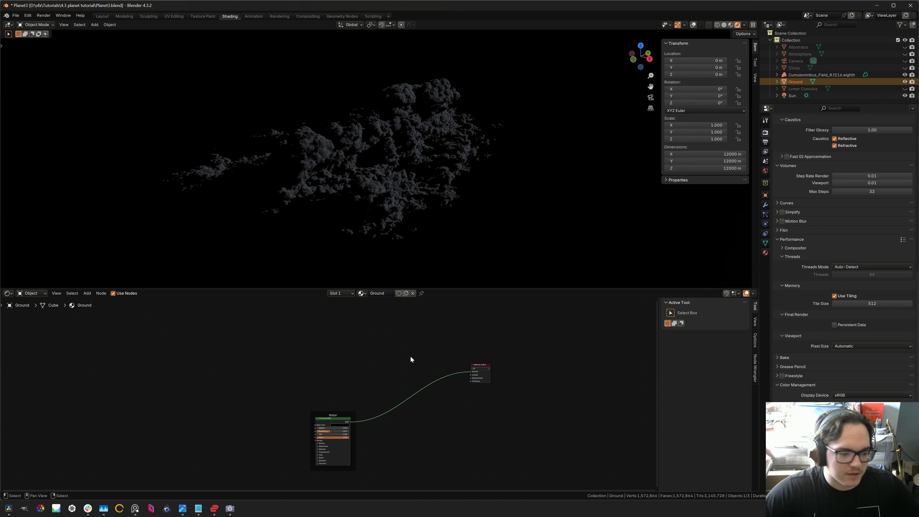
pyautogui.moveTo(375, 313); pyautogui.dragTo(370, 349, button='middle')
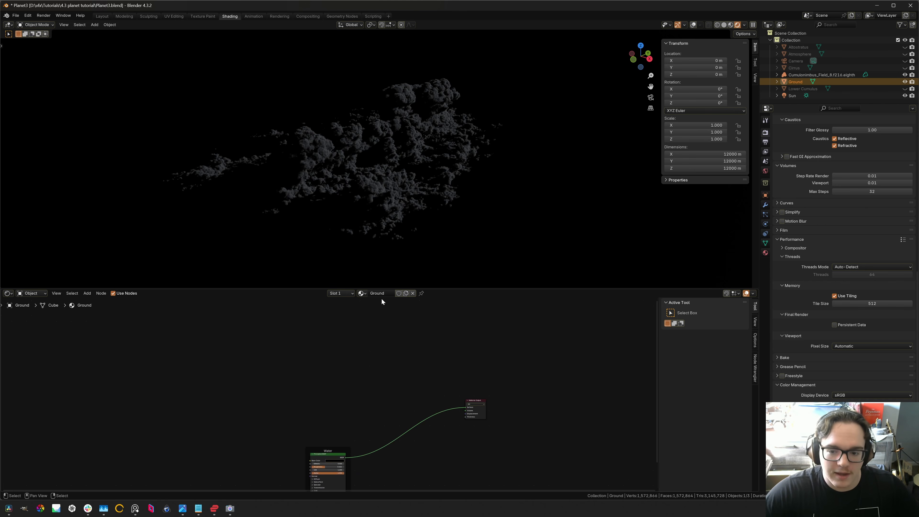
pyautogui.scroll(2, 396, 177)
pyautogui.moveTo(396, 177); pyautogui.dragTo(374, 175, button='middle')
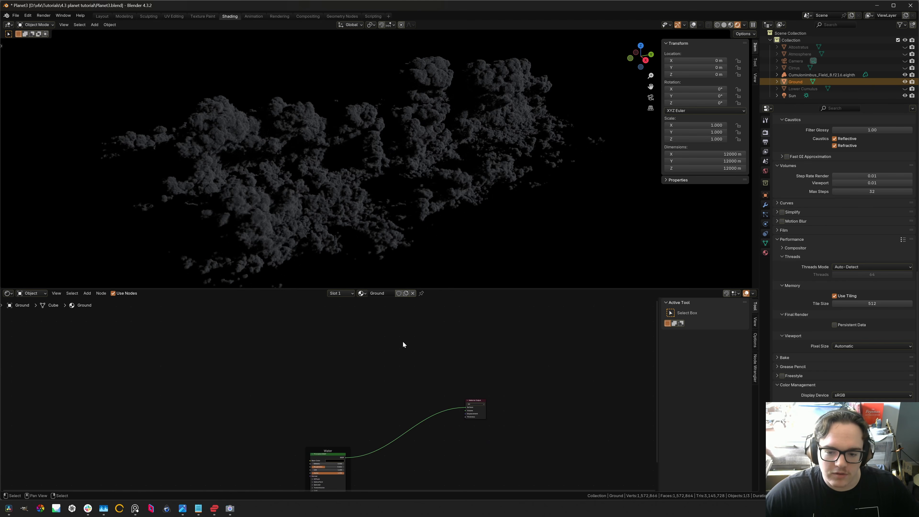
pyautogui.moveTo(403, 347); pyautogui.dragTo(454, 356, button='middle')
# - Create a new material on the cumulonimbus cloud volume
pyautogui.click(325, 217)
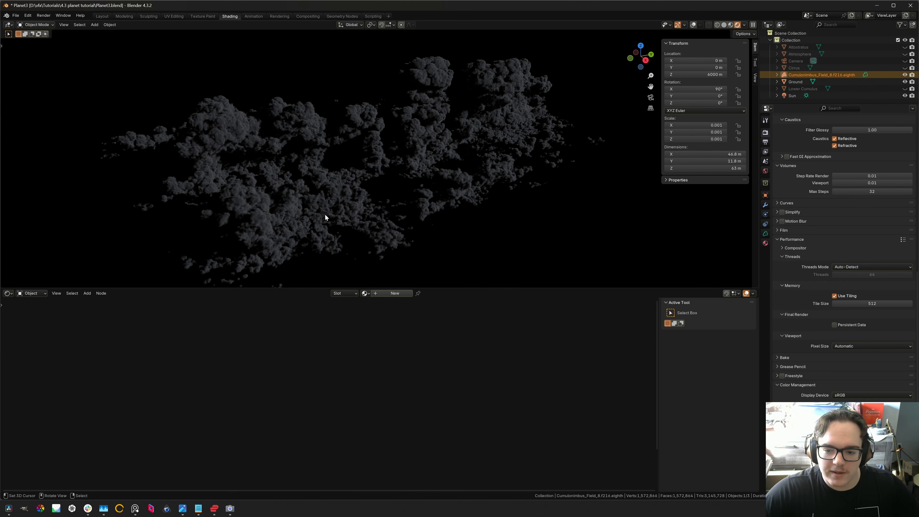
pyautogui.click(378, 294)
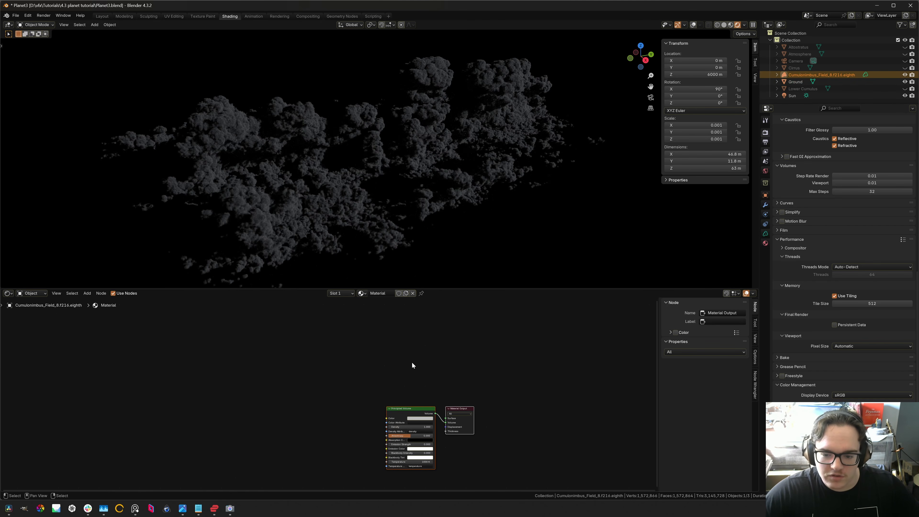
pyautogui.scroll(3, 454, 370)
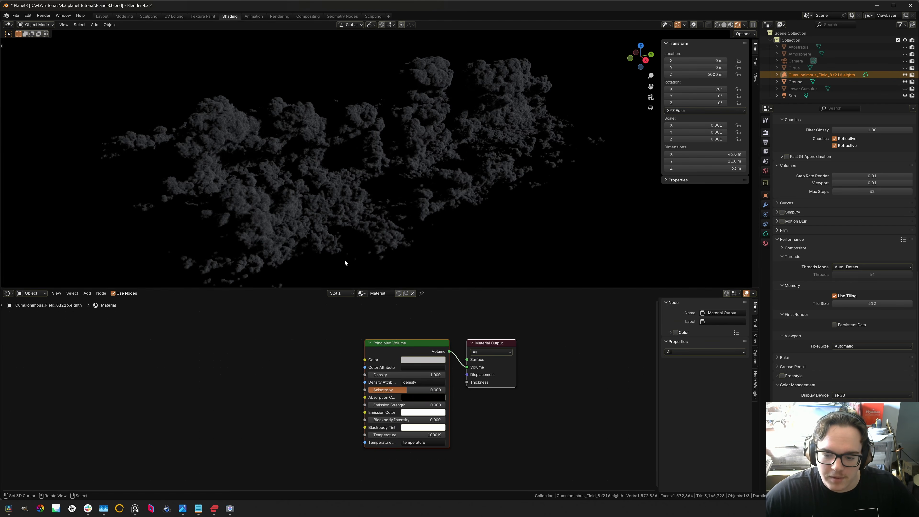
pyautogui.scroll(2, 399, 346)
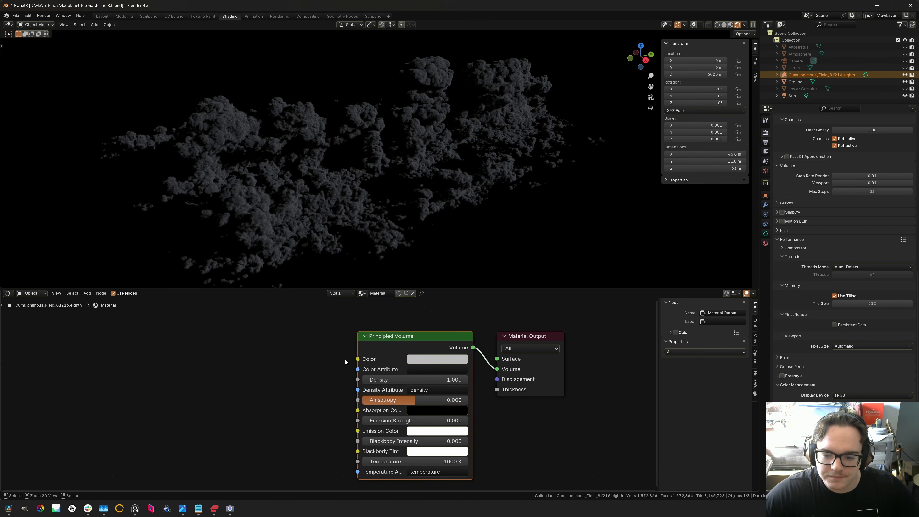
# - Replace the Principled Volume node with a Volume Scatter node connected to the Material Output's Volume input
pyautogui.press('x')
pyautogui.hotkey('shift', 'a')
pyautogui.click(388, 353)
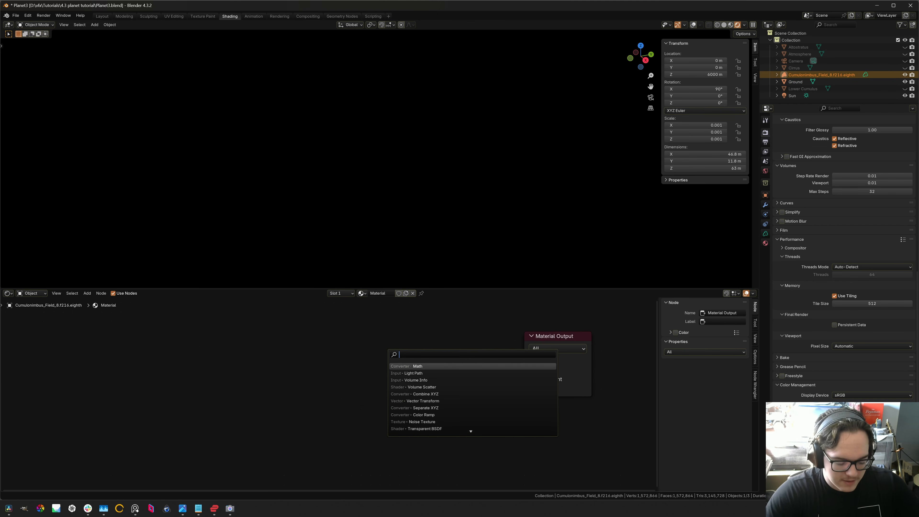
pyautogui.write('volum')
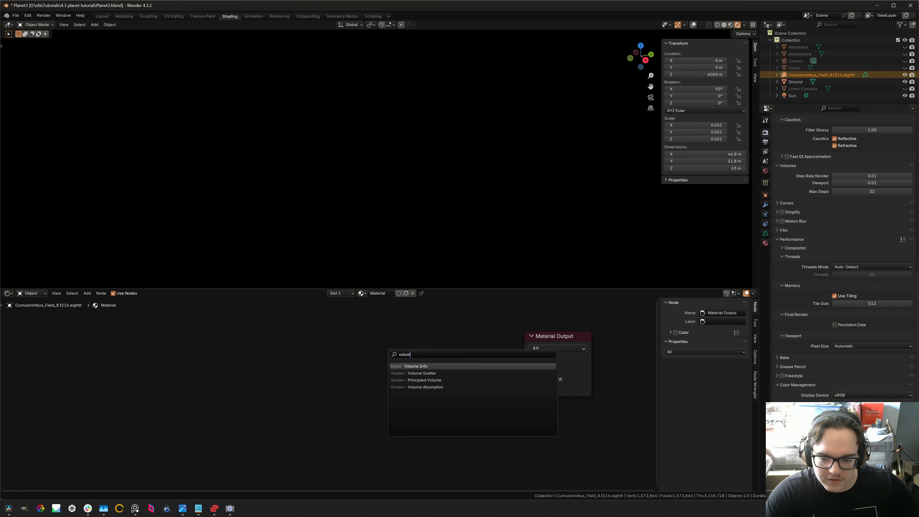
pyautogui.write('e sc')
pyautogui.press('Return')
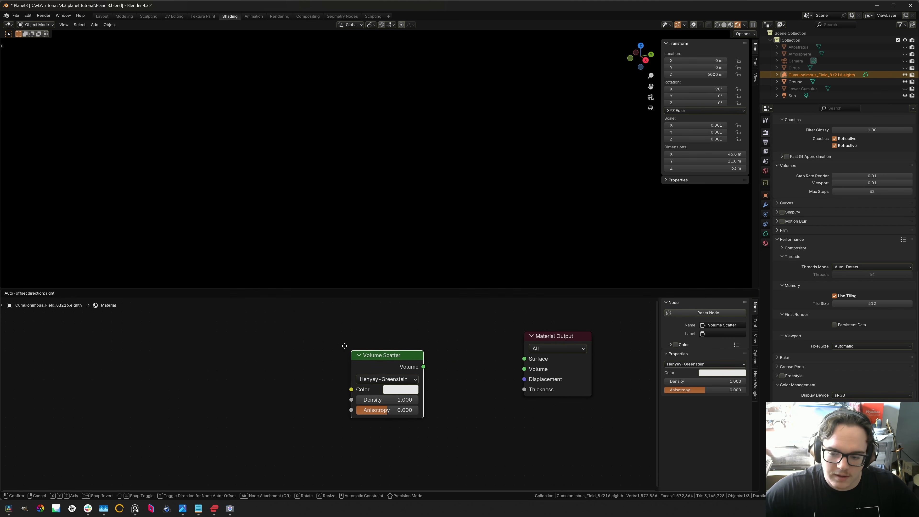
pyautogui.click(336, 337)
pyautogui.moveTo(413, 357); pyautogui.dragTo(530, 373)
# - Add an Attribute node ahead of the Volume Scatter node in the cloud material
pyautogui.moveTo(463, 376); pyautogui.dragTo(592, 382, button='middle')
pyautogui.scroll(-2, 592, 382)
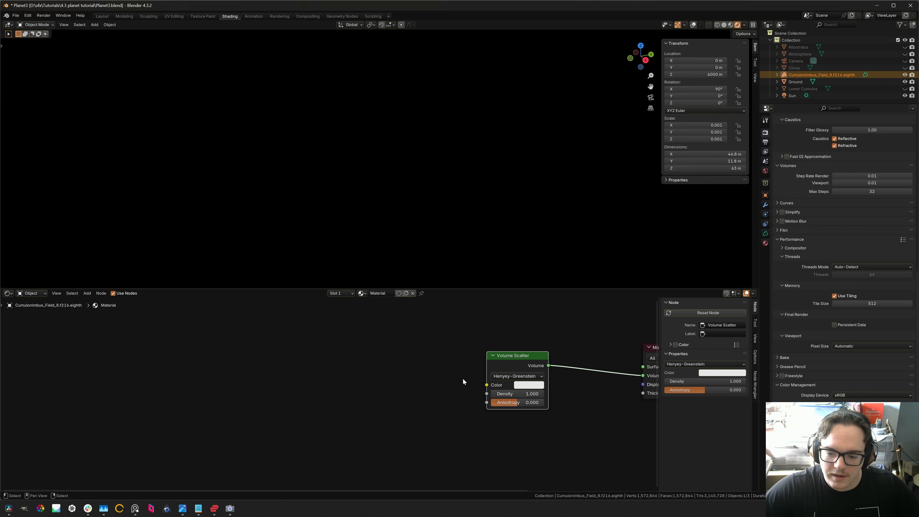
pyautogui.hotkey('shift', 'a')
pyautogui.click(387, 365)
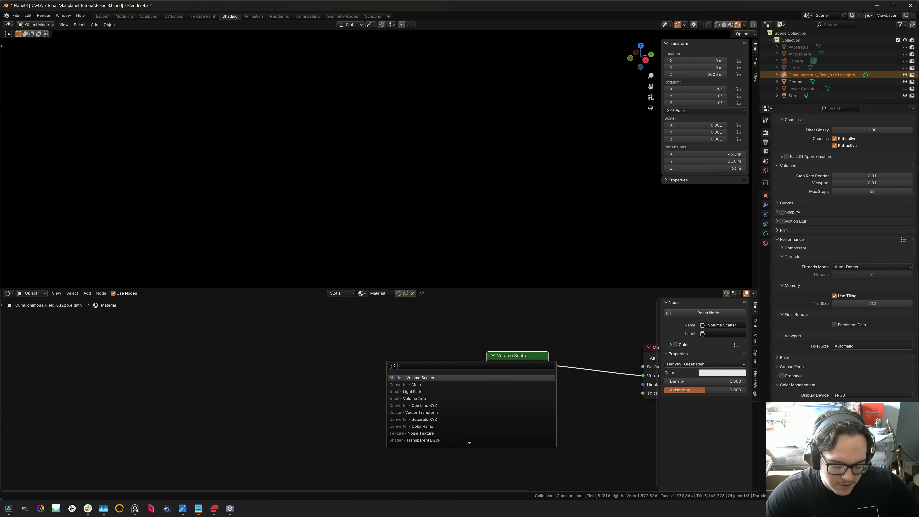
pyautogui.write('attr')
pyautogui.press('Return')
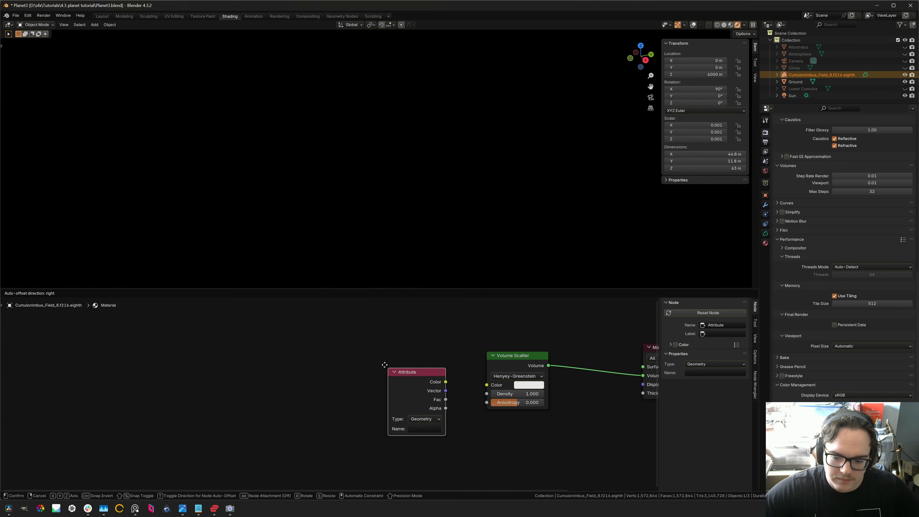
pyautogui.click(245, 348)
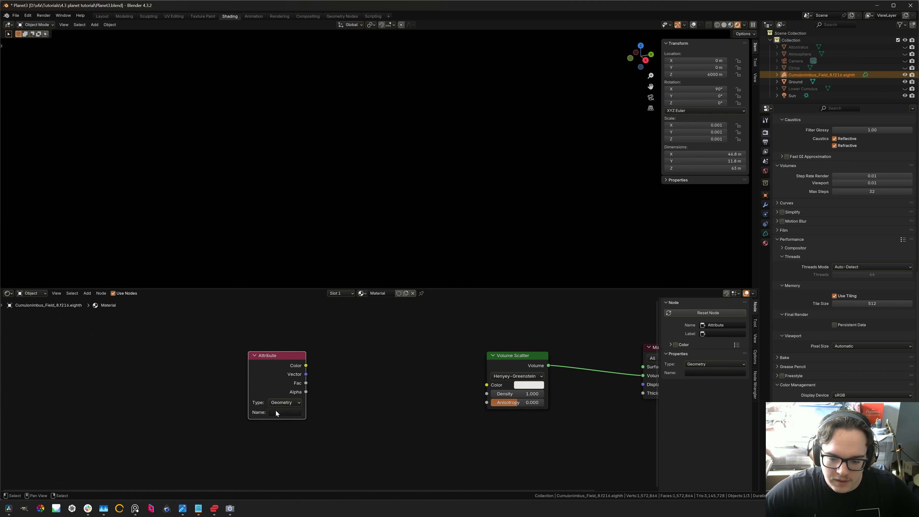
# - Name the attribute "density" after the volume's grid and connect the Attribute node's Fac output to the Volume Scatter's Density input
pyautogui.click(766, 234)
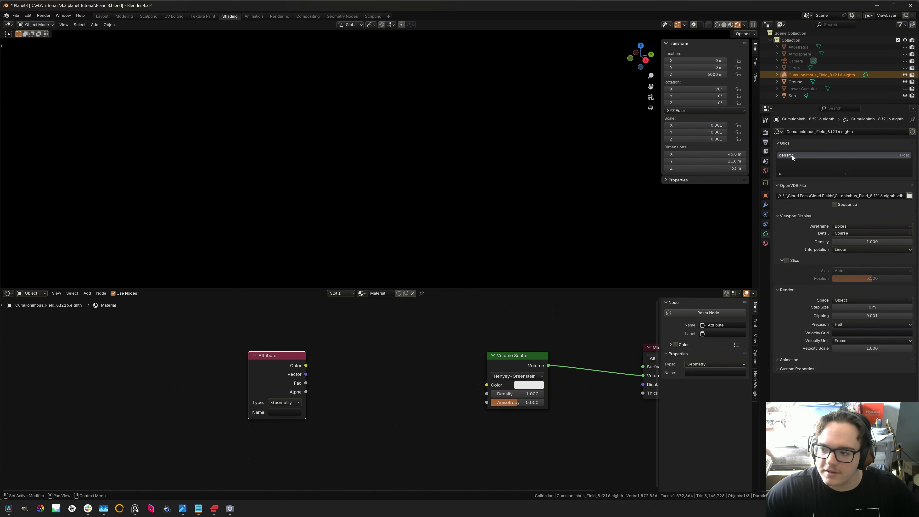
pyautogui.click(292, 413)
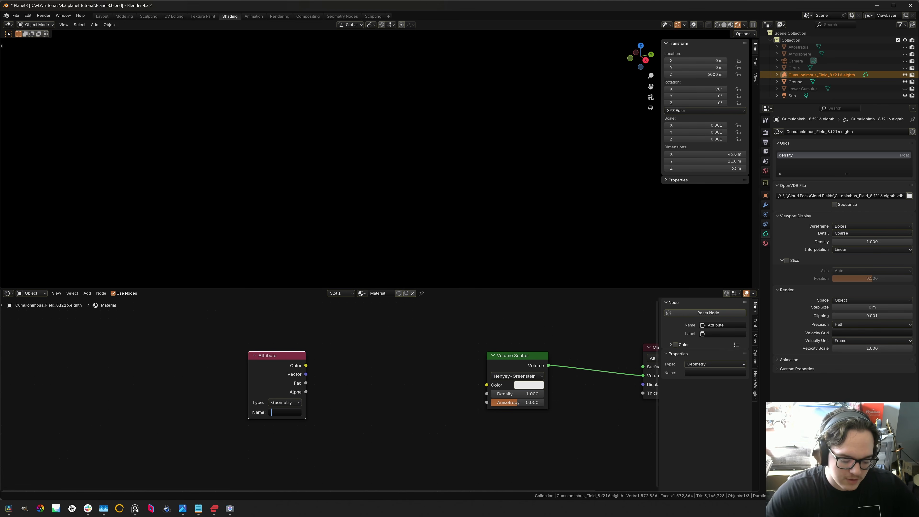
pyautogui.press('Return')
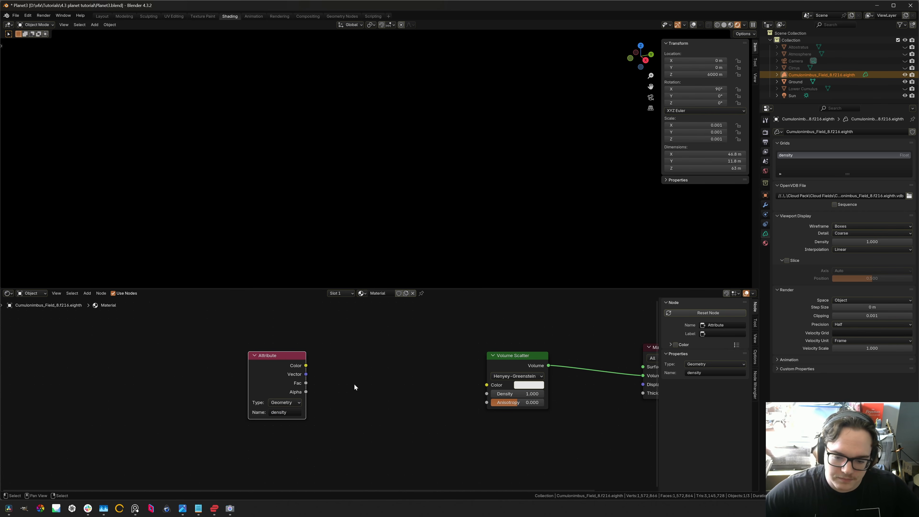
pyautogui.moveTo(305, 385); pyautogui.dragTo(491, 395)
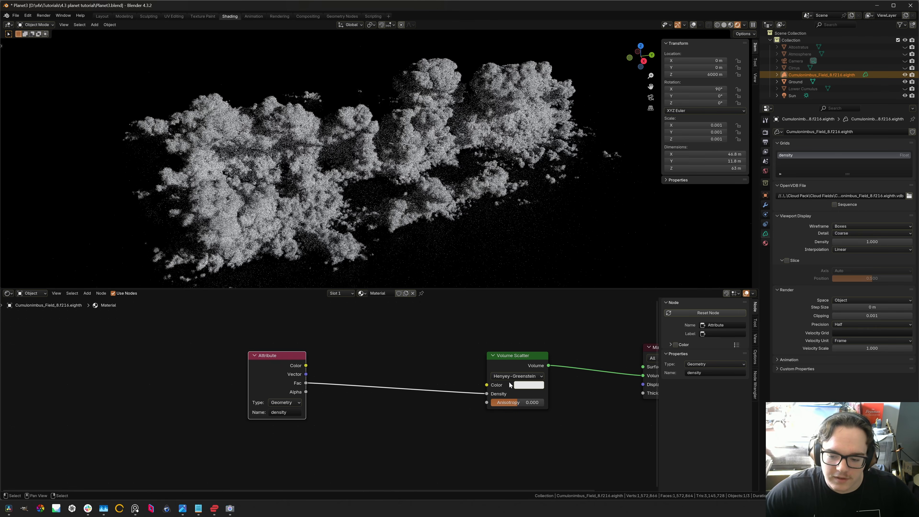
# - Set the Volume Scatter color to pure white with a Value of 1.000
pyautogui.click(527, 385)
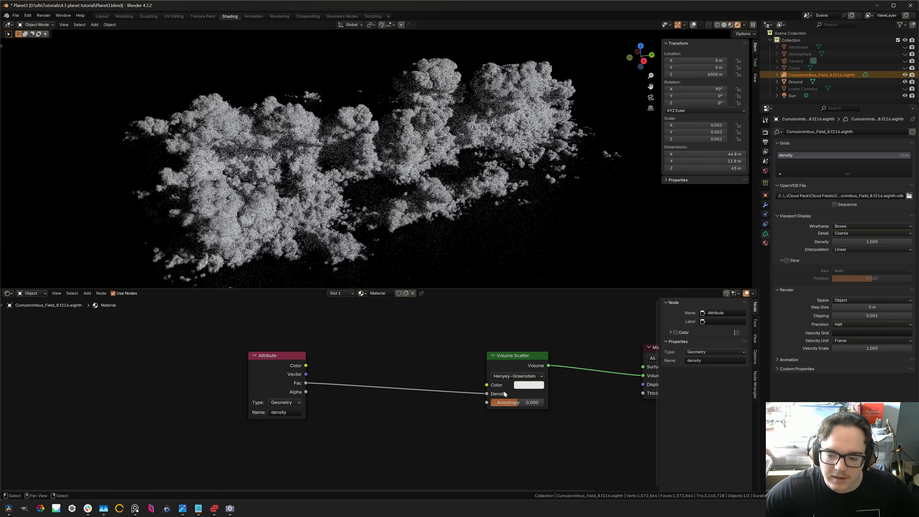
pyautogui.click(520, 385)
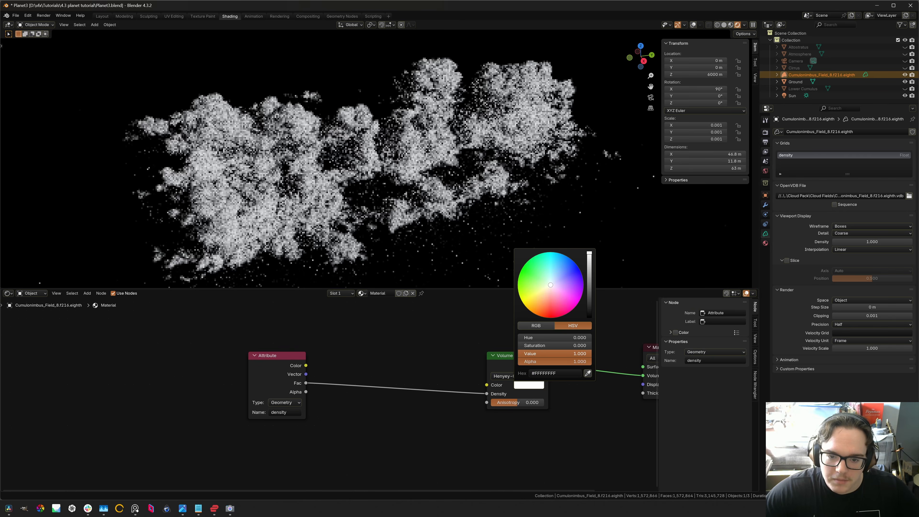
pyautogui.moveTo(306, 248); pyautogui.dragTo(349, 214, button='middle')
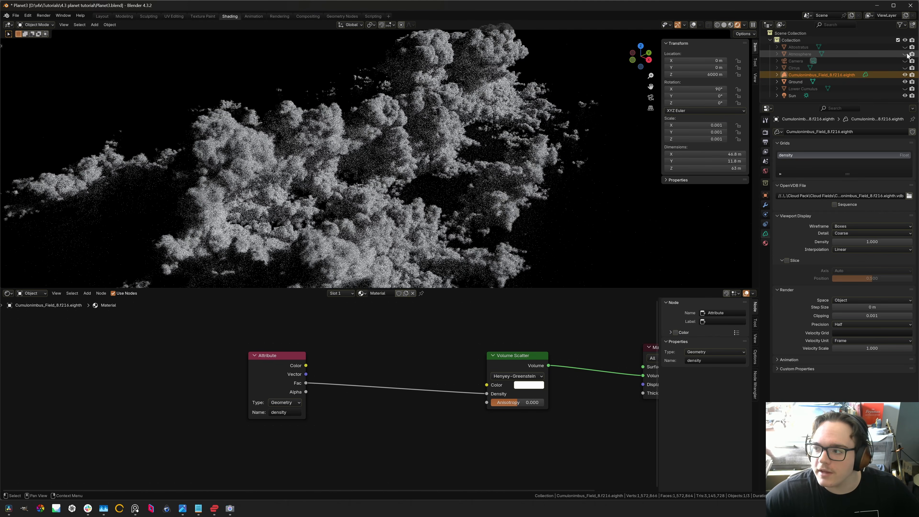
# - Unhide the Atmosphere object and restrict the rendered preview to a rectangular region over the cloud
pyautogui.moveTo(402, 202); pyautogui.dragTo(454, 201, button='middle')
pyautogui.scroll(-3, 441, 205)
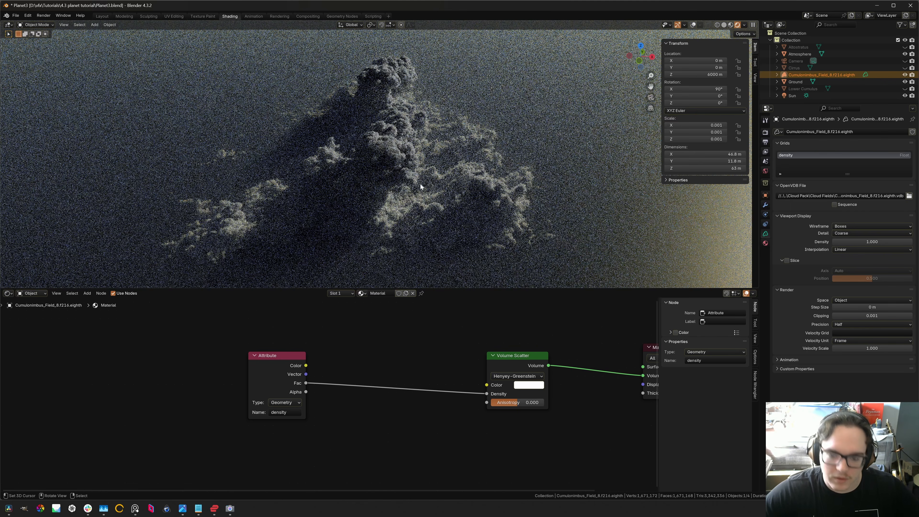
pyautogui.hotkey('ctrl', 'b')
pyautogui.moveTo(316, 117); pyautogui.dragTo(425, 252)
# - Set the maximum volume steps in the Cycles render settings to 16
pyautogui.click(765, 132)
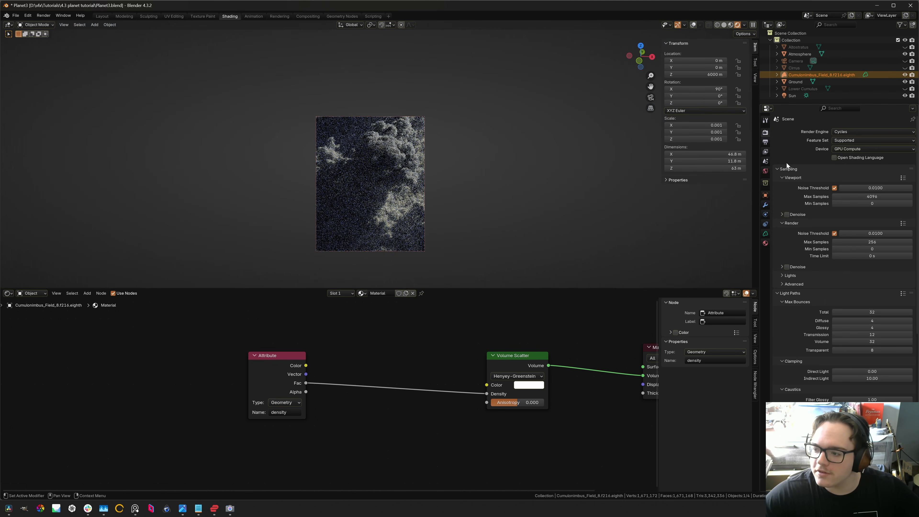
pyautogui.scroll(-5, 857, 275)
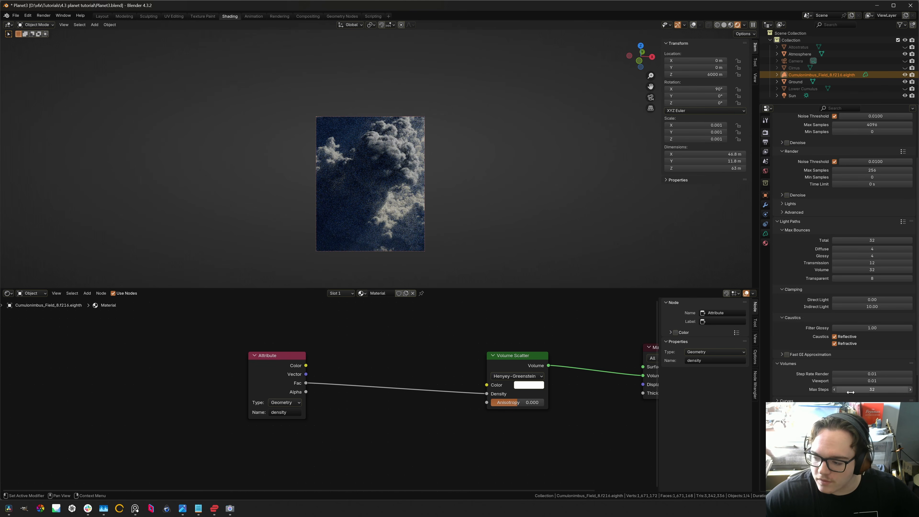
pyautogui.click(868, 390)
pyautogui.write('16')
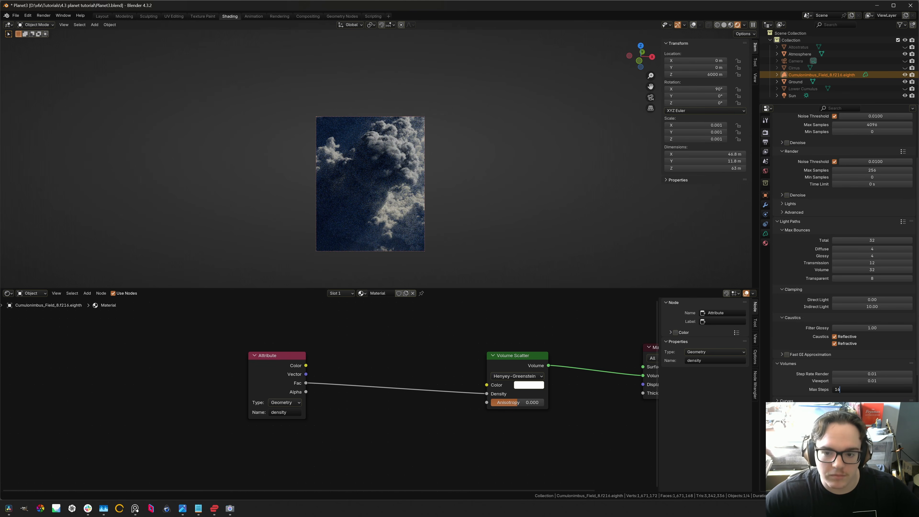
pyautogui.press('Return')
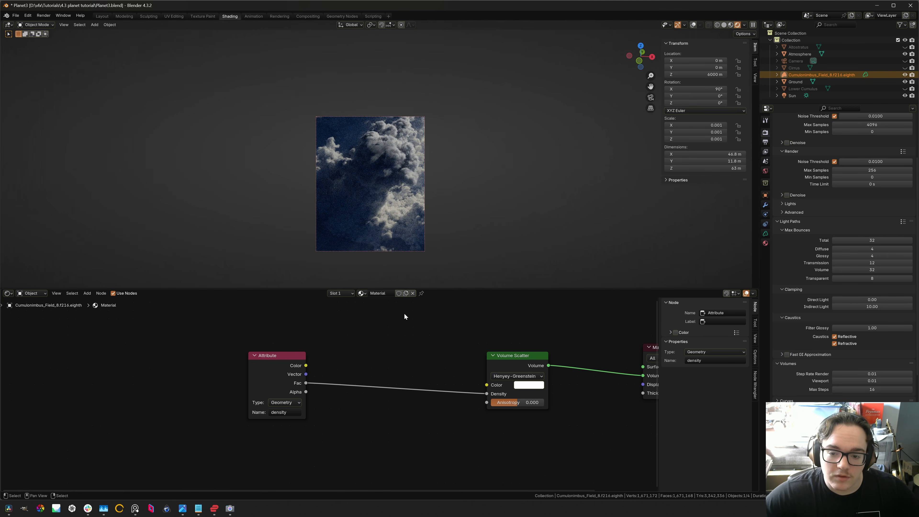
# - Add a Light Path node below the Attribute node in the cloud material
pyautogui.scroll(-1, 395, 357)
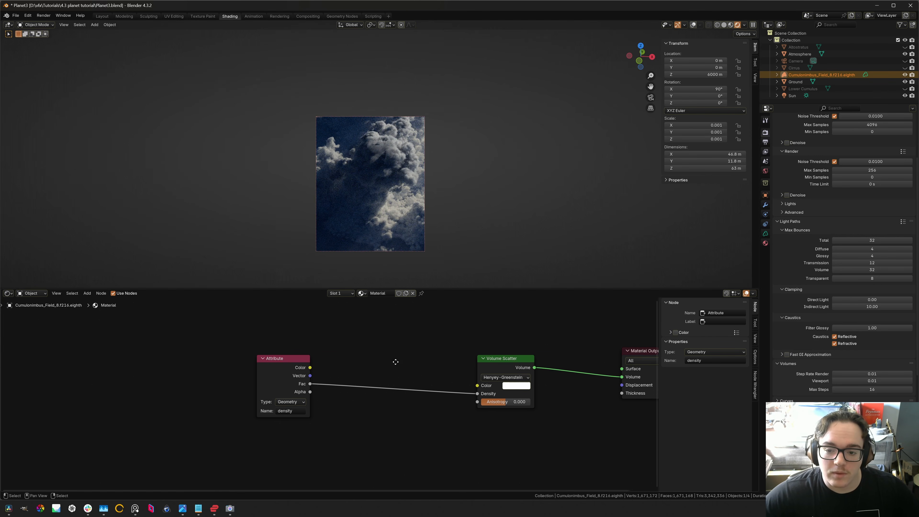
pyautogui.moveTo(396, 362); pyautogui.dragTo(436, 361, button='middle')
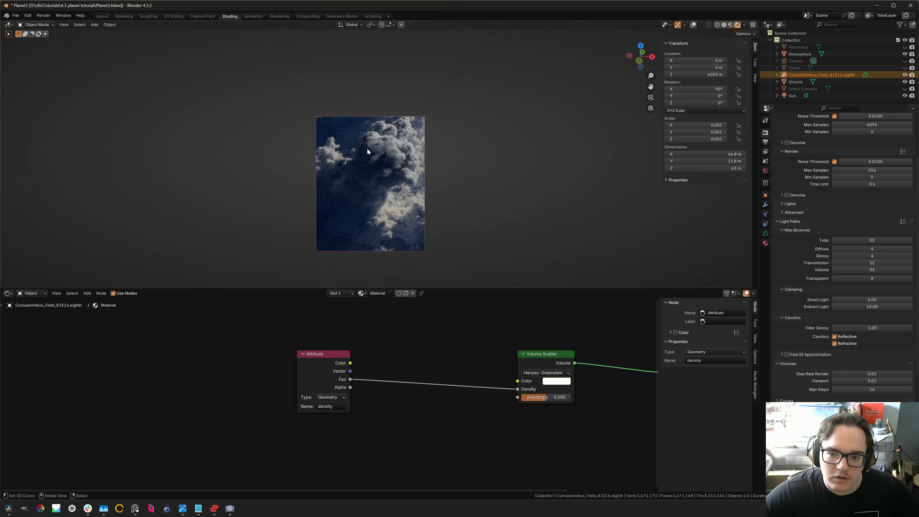
pyautogui.scroll(-1, 341, 369)
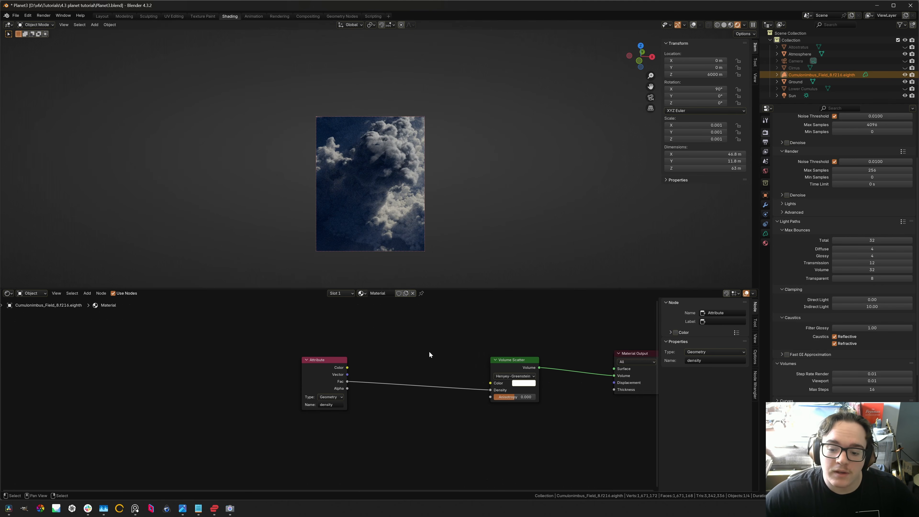
pyautogui.moveTo(336, 370); pyautogui.dragTo(385, 345, button='middle')
pyautogui.moveTo(385, 345); pyautogui.dragTo(366, 341)
pyautogui.scroll(-1, 290, 389)
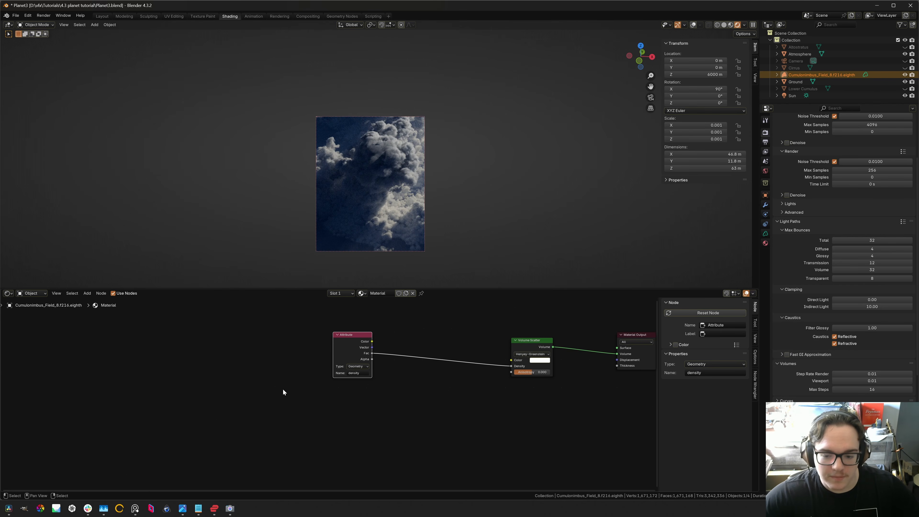
pyautogui.hotkey('shift', 'a')
pyautogui.click(295, 358)
pyautogui.write('light')
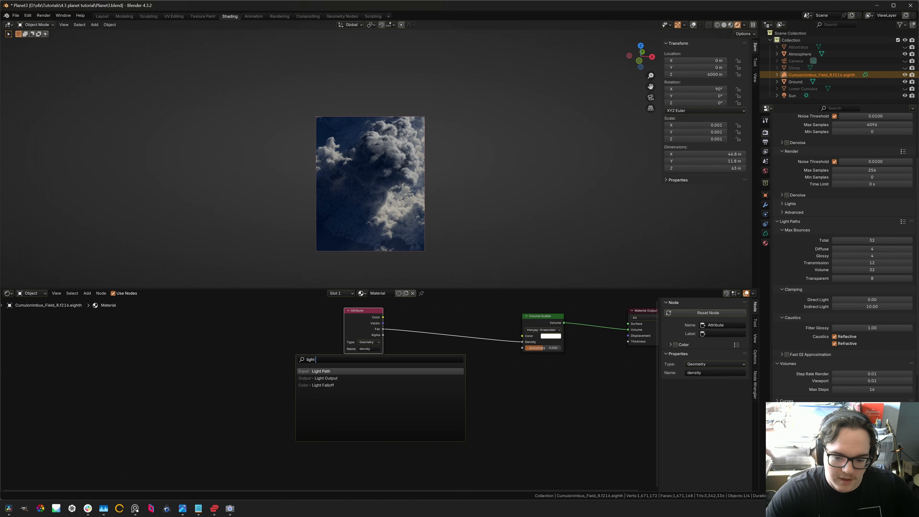
pyautogui.write(' p')
pyautogui.press('Return')
pyautogui.click(301, 402)
pyautogui.scroll(3, 320, 421)
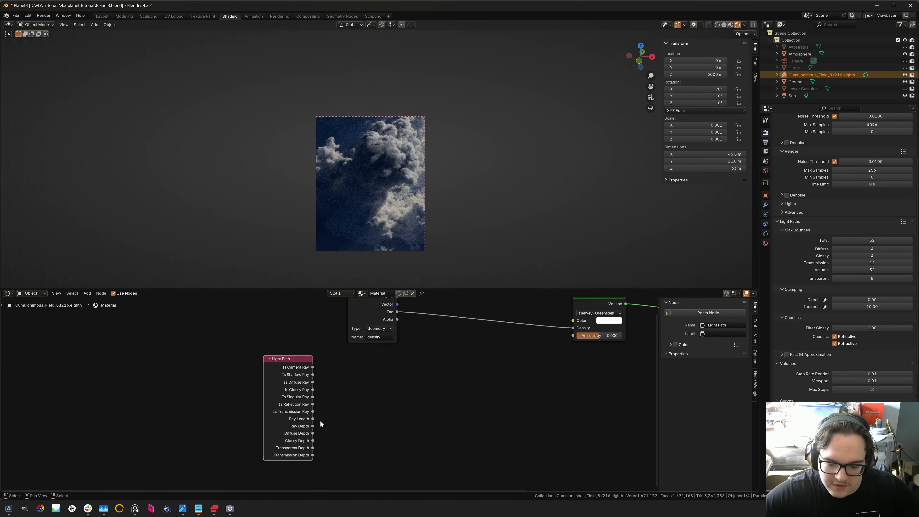
# - Try to add a Power math node next to the Light Path node through the node search
pyautogui.scroll(-1, 287, 436)
pyautogui.hotkey('shift', 'a')
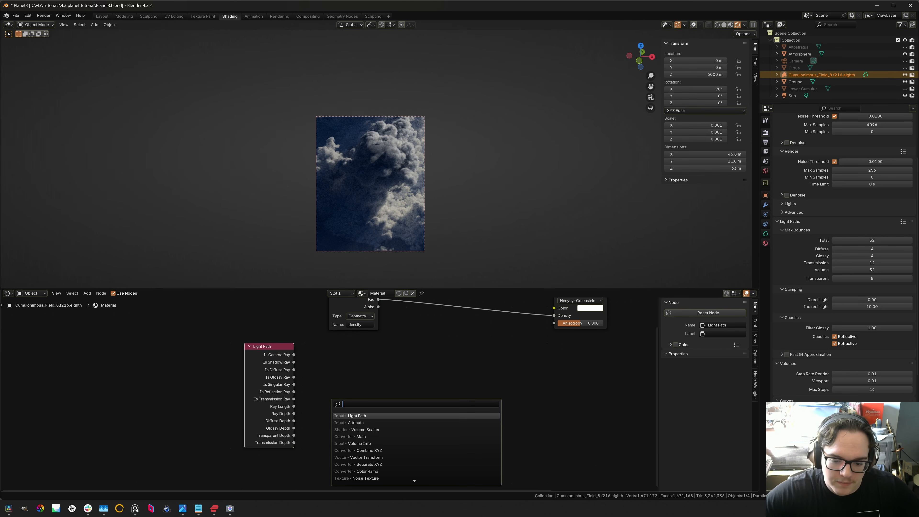
pyautogui.write('maath')
pyautogui.press('Return')
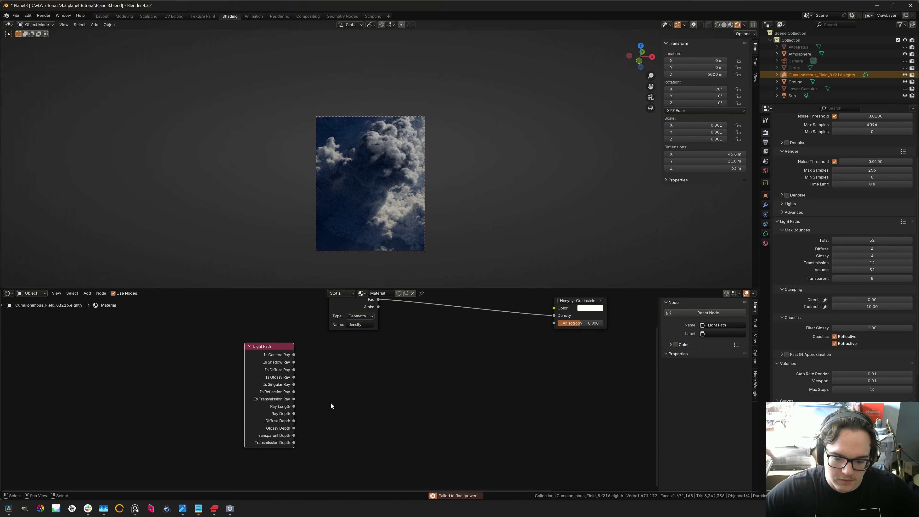
# - Add a Math node set to Power beside the Light Path node and dismiss the Python error report
pyautogui.hotkey('shift', 'a')
pyautogui.click(330, 402)
pyautogui.write('math')
pyautogui.press('Return')
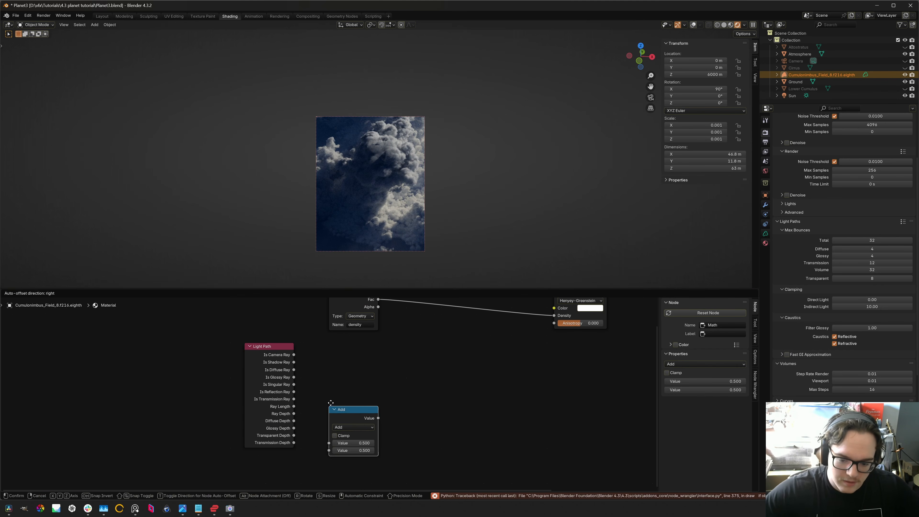
pyautogui.click(350, 372)
pyautogui.click(372, 392)
pyautogui.click(376, 451)
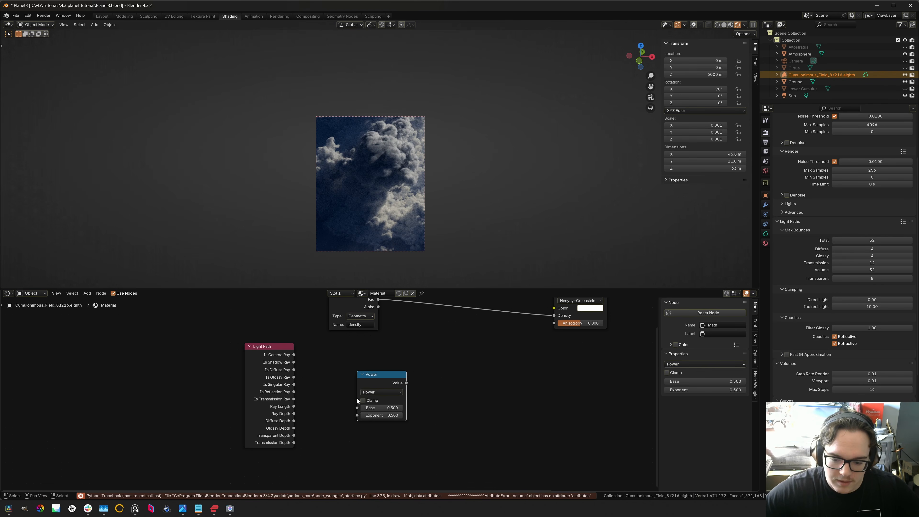
pyautogui.scroll(1, 362, 383)
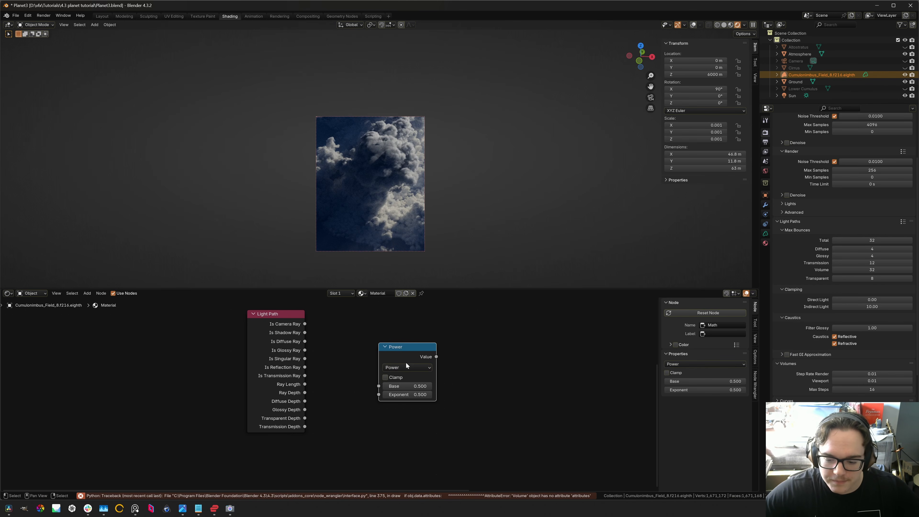
pyautogui.click(76, 496)
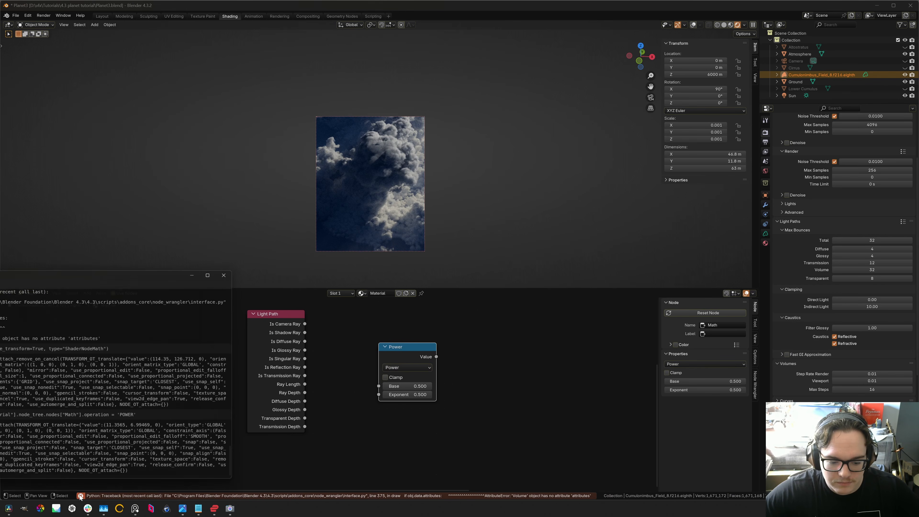
pyautogui.click(233, 271)
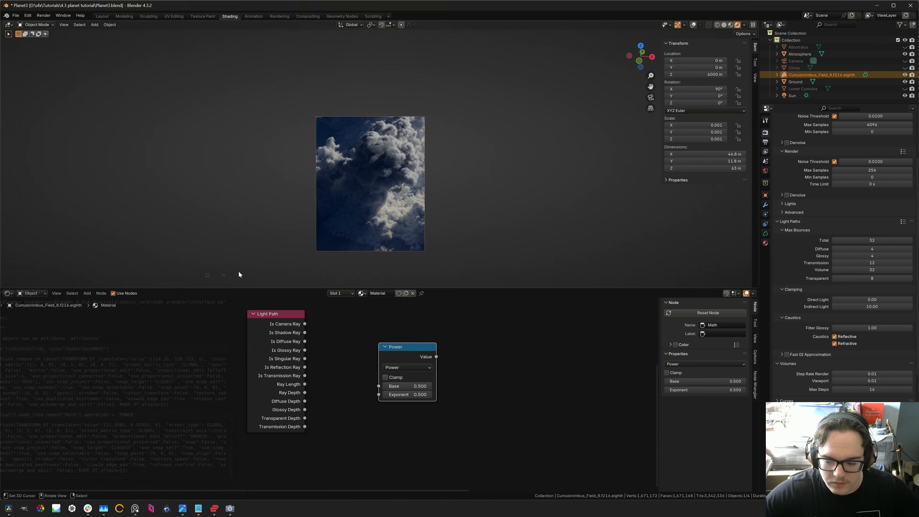
# - Connect the Light Path's Ray Depth output to the Power node's Exponent input
pyautogui.scroll(3, 318, 369)
pyautogui.moveTo(266, 385); pyautogui.dragTo(253, 384)
pyautogui.moveTo(306, 396); pyautogui.dragTo(296, 401, button='middle')
pyautogui.moveTo(261, 412); pyautogui.dragTo(387, 415)
# - Insert a duplicate of the Power node between Ray Depth and Exponent, set to Subtract with a value of 1
pyautogui.hotkey('shift', 'd')
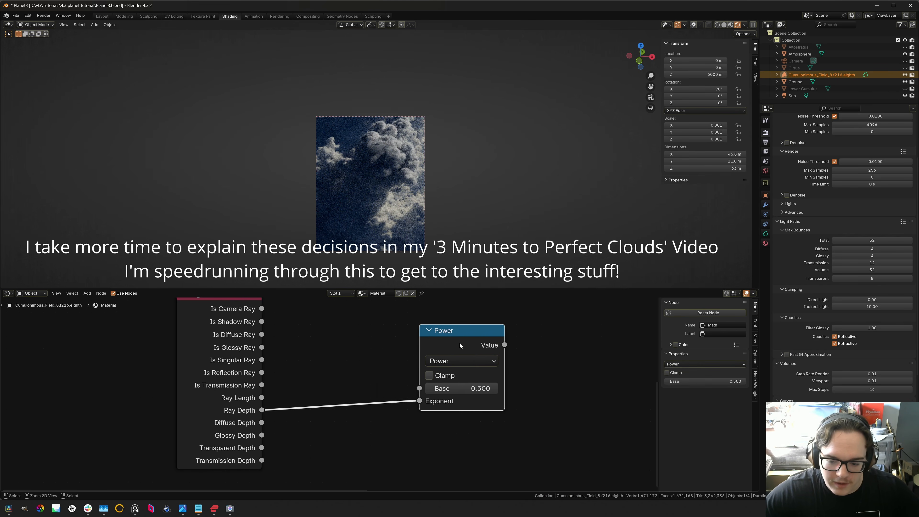
pyautogui.click(318, 390)
pyautogui.click(314, 400)
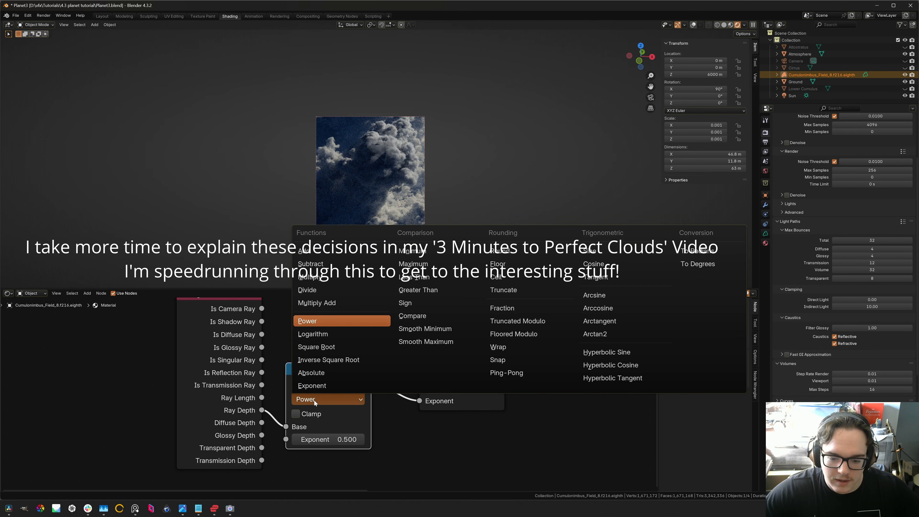
pyautogui.click(311, 263)
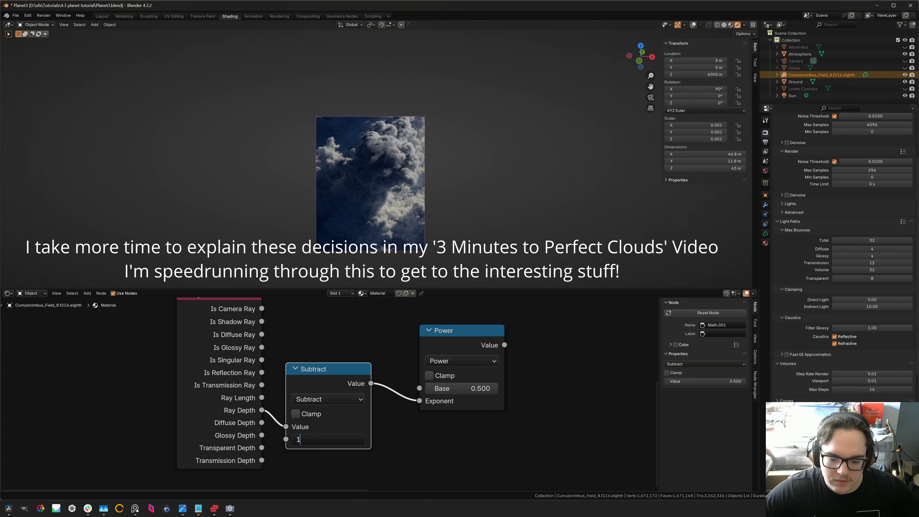
pyautogui.press('Return')
# - Set the Power node's Base to 0.8
pyautogui.doubleClick(492, 389)
pyautogui.write('.8')
pyautogui.press('Return')
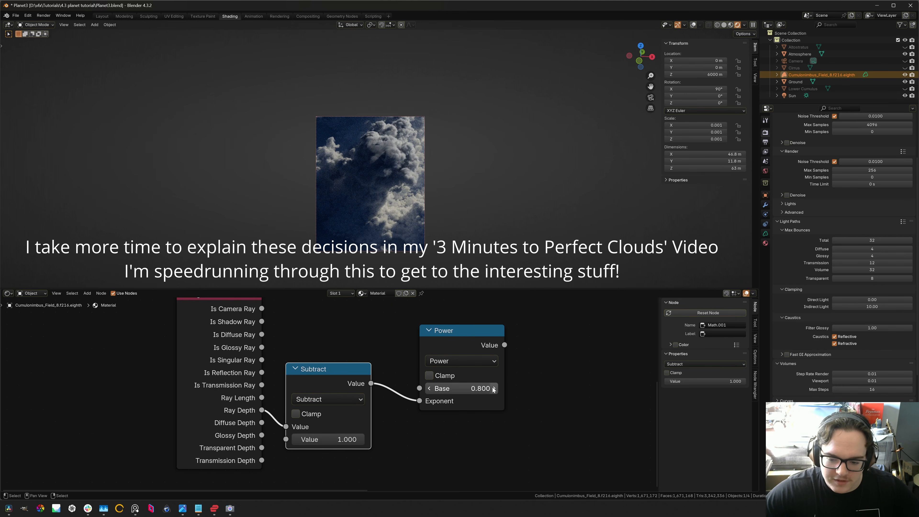
# - Insert a duplicated Math node set to Multiply between the Attribute's Fac and the Volume Scatter's Density, with the Power output feeding its second value
pyautogui.scroll(-3, 522, 383)
pyautogui.scroll(-1, 522, 381)
pyautogui.moveTo(521, 382); pyautogui.dragTo(467, 417, button='middle')
pyautogui.moveTo(277, 424); pyautogui.dragTo(295, 397)
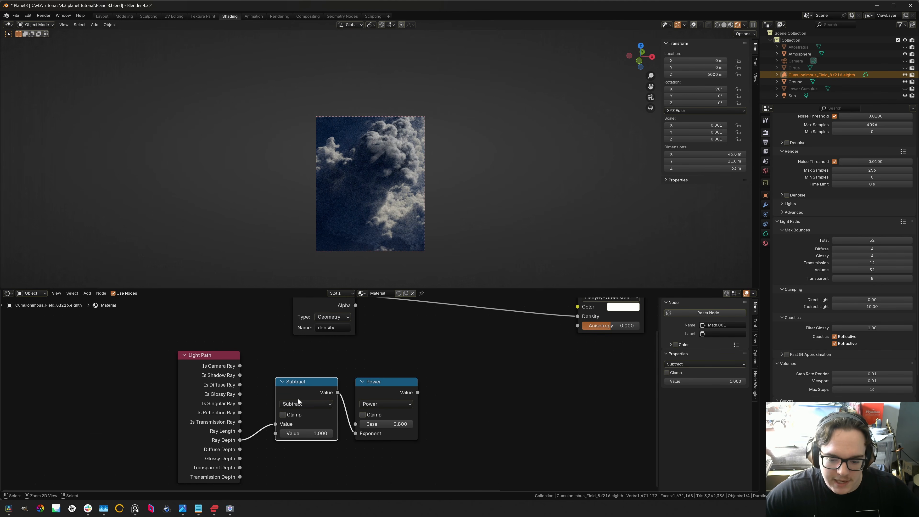
pyautogui.moveTo(354, 369); pyautogui.dragTo(315, 404, button='middle')
pyautogui.hotkey('shift', 'd')
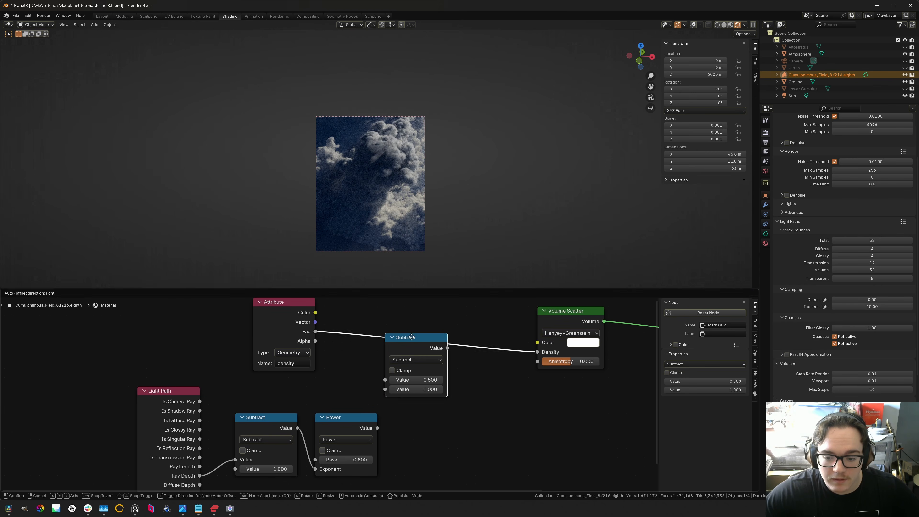
pyautogui.click(434, 349)
pyautogui.click(428, 346)
pyautogui.click(436, 390)
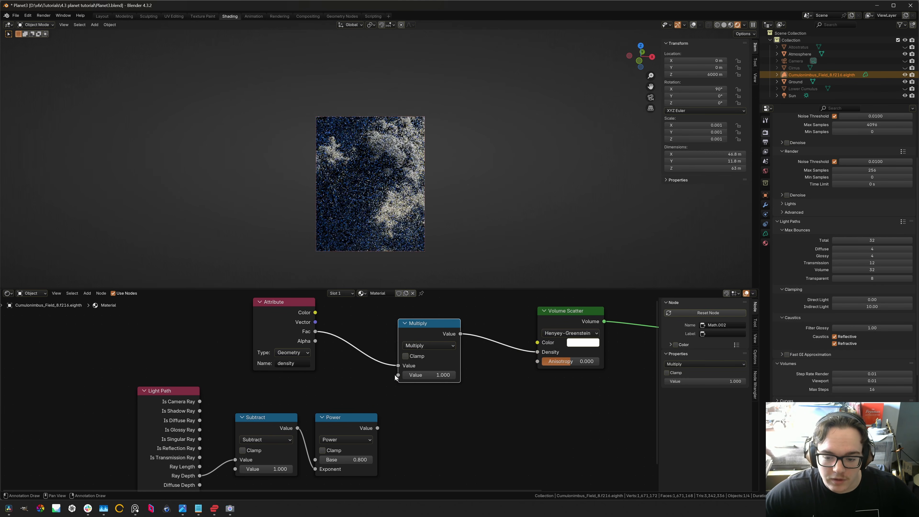
pyautogui.moveTo(398, 375); pyautogui.dragTo(377, 428)
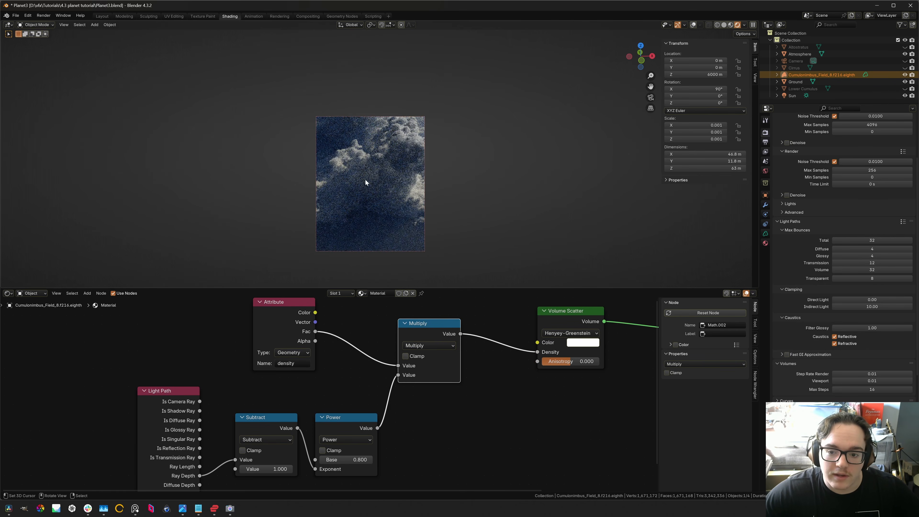
# - Move the Volume Scatter node slightly along its row and set its Anisotropy to 0.98
pyautogui.scroll(-1, 369, 375)
pyautogui.moveTo(356, 398); pyautogui.dragTo(270, 415, button='middle')
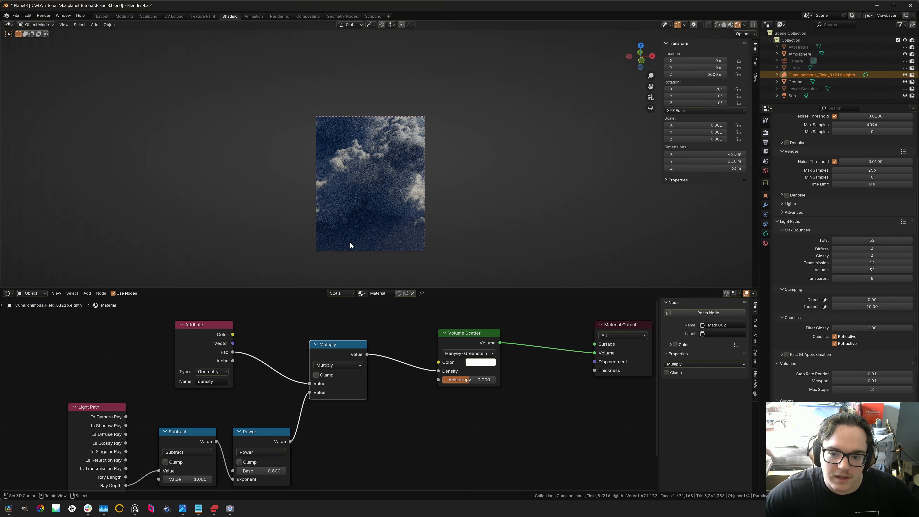
pyautogui.moveTo(357, 243); pyautogui.dragTo(392, 246, button='middle')
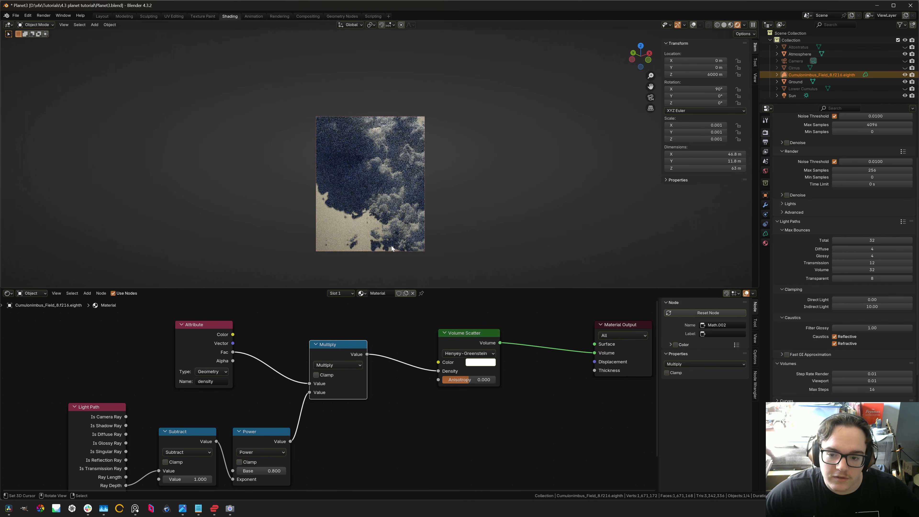
pyautogui.scroll(-1, 381, 415)
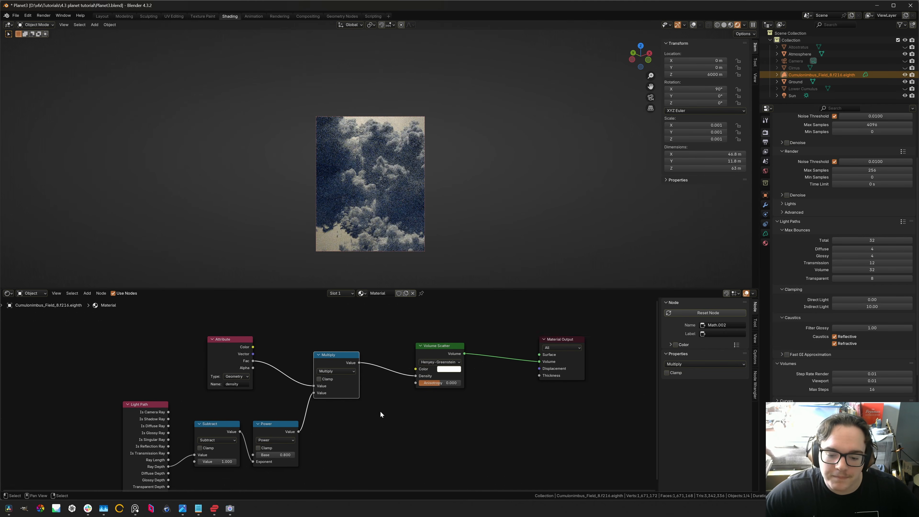
pyautogui.moveTo(381, 414); pyautogui.dragTo(331, 444, button='middle')
pyautogui.scroll(4, 331, 445)
pyautogui.moveTo(407, 353); pyautogui.dragTo(433, 352)
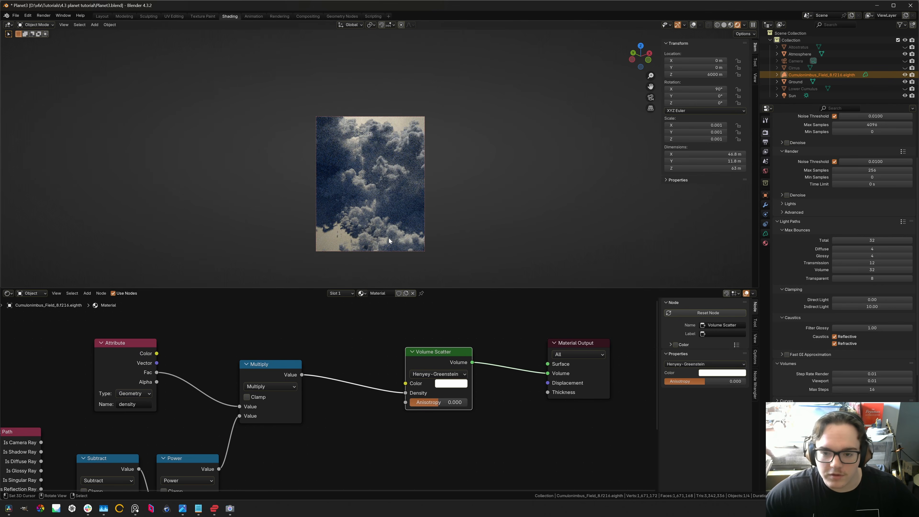
pyautogui.moveTo(390, 239); pyautogui.dragTo(385, 232, button='middle')
pyautogui.click(443, 404)
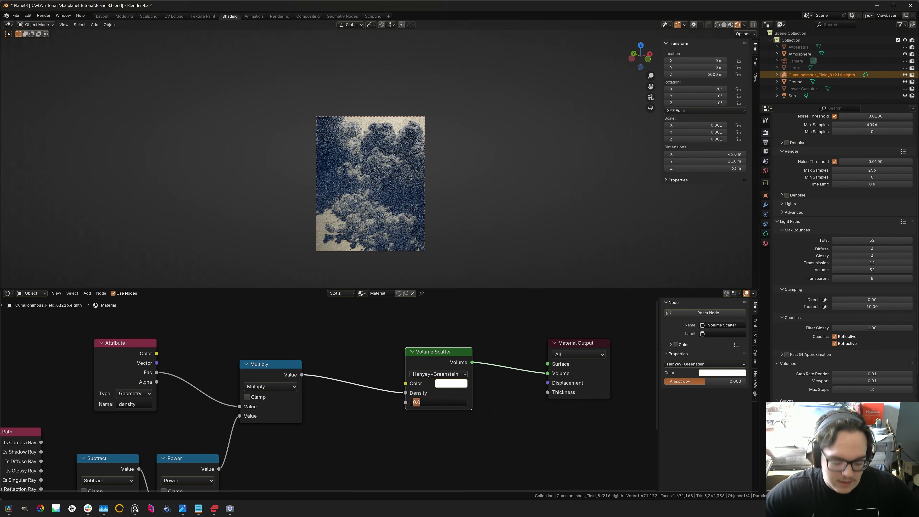
pyautogui.write('0.98')
pyautogui.press('Return')
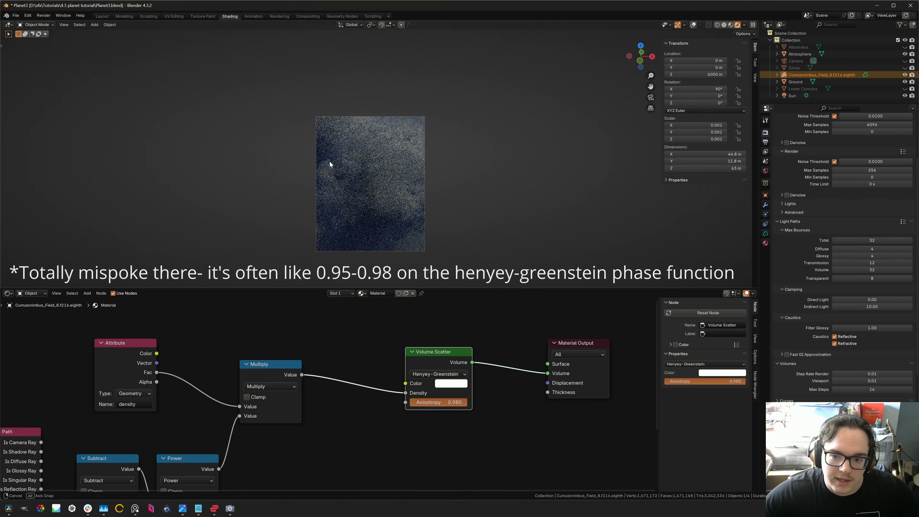
# - Try the Mie phase function on the Volume Scatter node
pyautogui.moveTo(329, 162); pyautogui.dragTo(350, 201, button='middle')
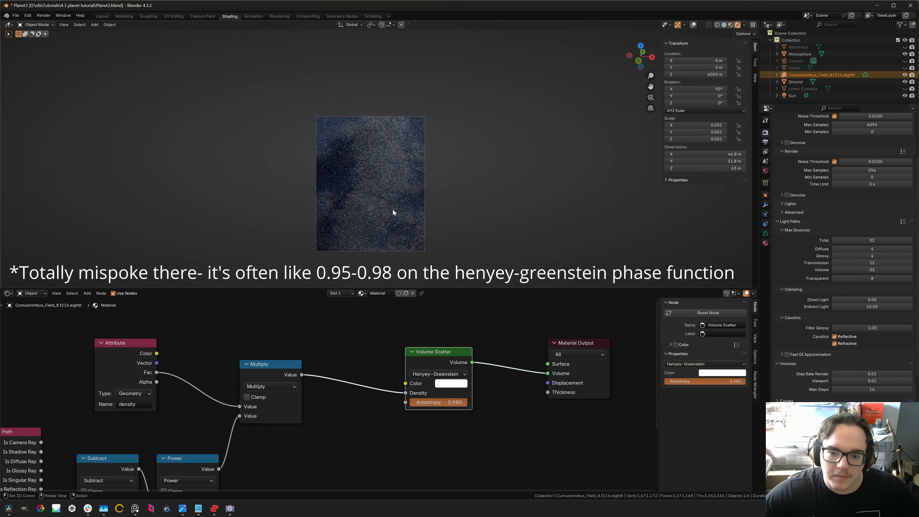
pyautogui.click(441, 375)
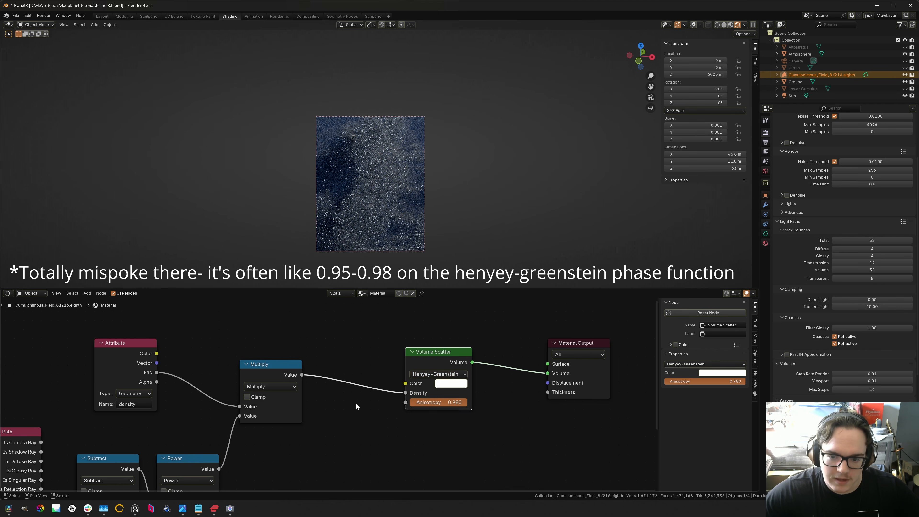
pyautogui.click(438, 375)
pyautogui.click(442, 433)
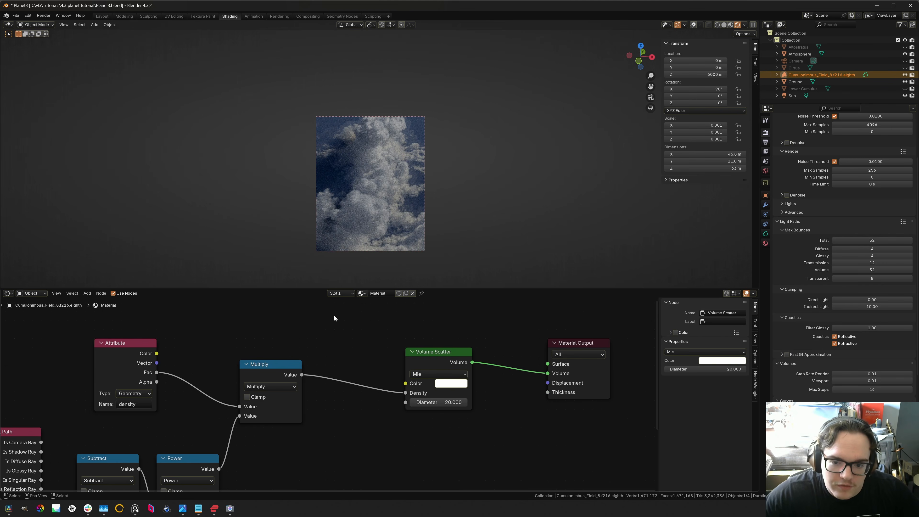
# - Switch the Volume Scatter node's phase function back to Henyey-Greenstein
pyautogui.moveTo(359, 314); pyautogui.dragTo(370, 303, button='middle')
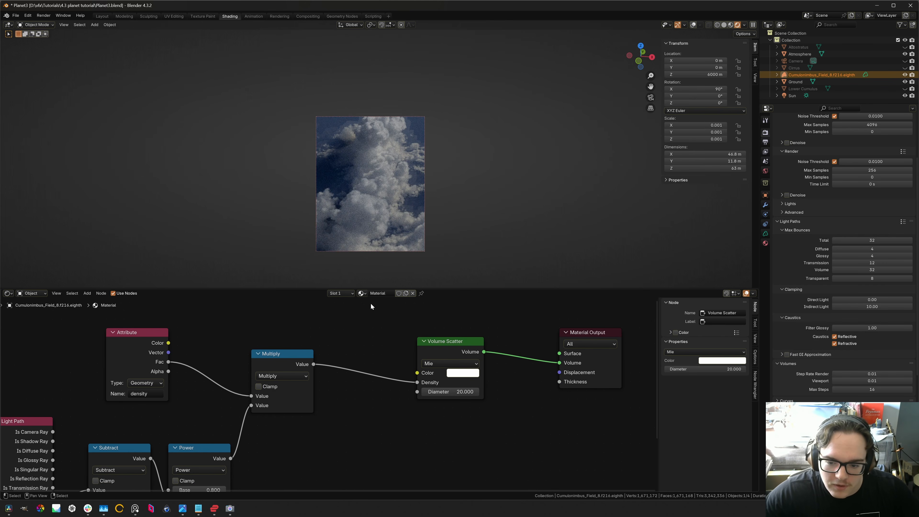
pyautogui.click(361, 293)
pyautogui.click(449, 364)
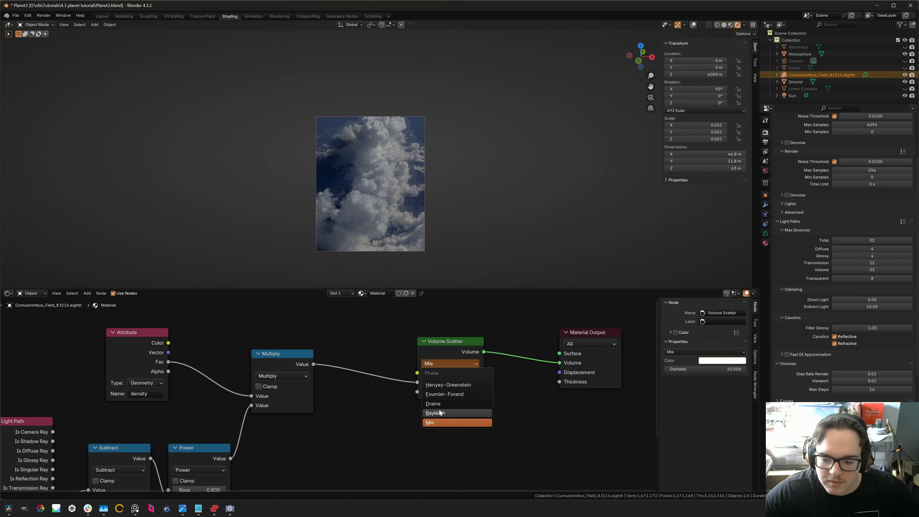
pyautogui.click(439, 386)
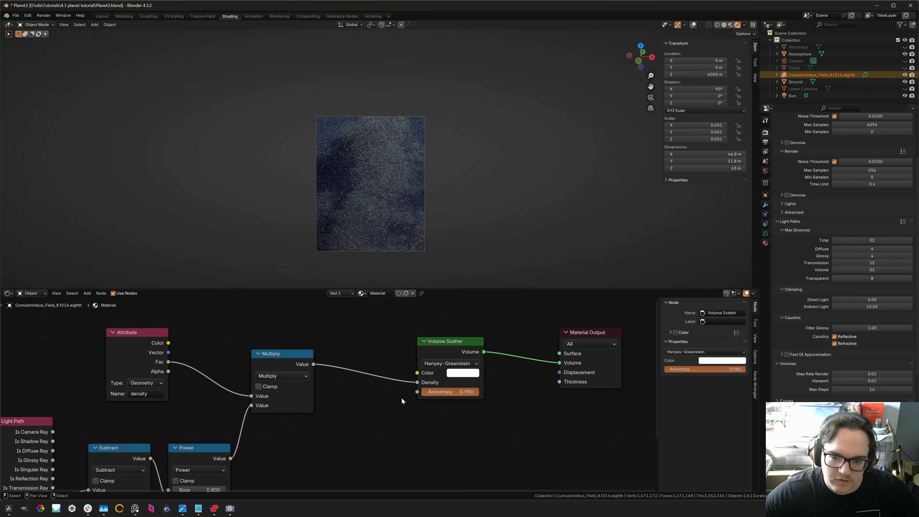
# - Duplicate the Subtract node, place the copy beyond the Power node and set its operation to Multiply
pyautogui.scroll(-1, 395, 389)
pyautogui.moveTo(395, 389); pyautogui.dragTo(408, 351, button='middle')
pyautogui.scroll(-2, 408, 351)
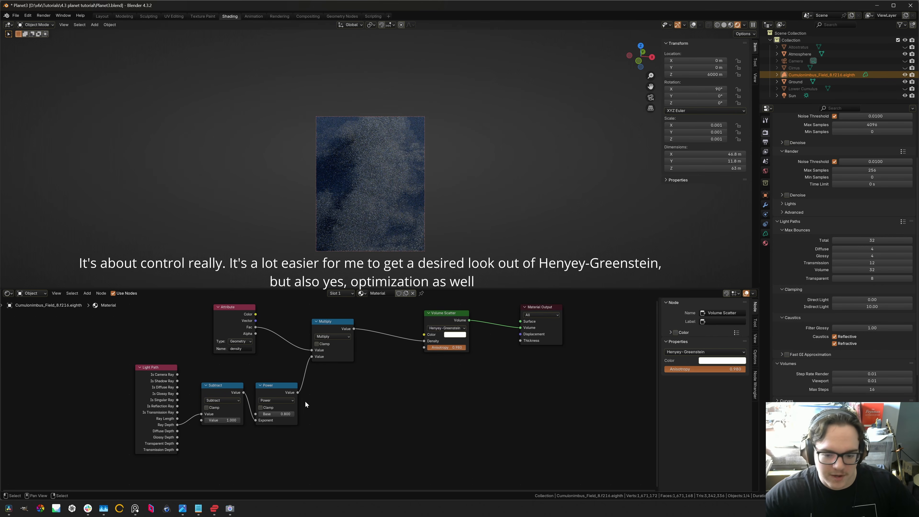
pyautogui.click(228, 388)
pyautogui.scroll(2, 95, 380)
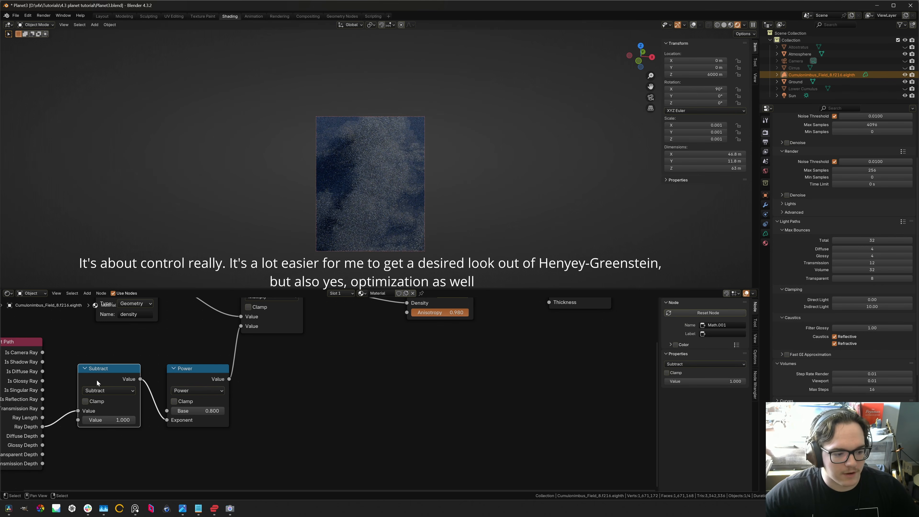
pyautogui.scroll(-1, 96, 380)
pyautogui.moveTo(120, 338); pyautogui.dragTo(170, 344, button='middle')
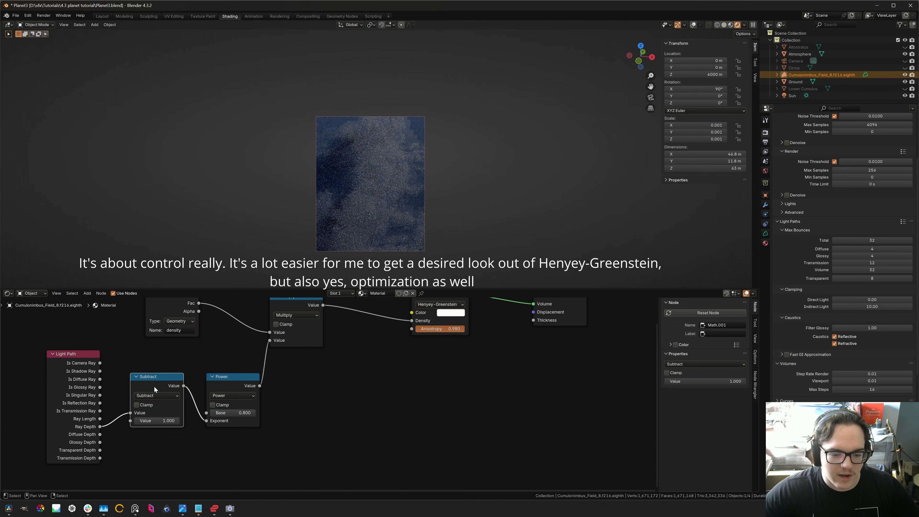
pyautogui.hotkey('shift', 'd')
pyautogui.click(330, 401)
pyautogui.click(333, 411)
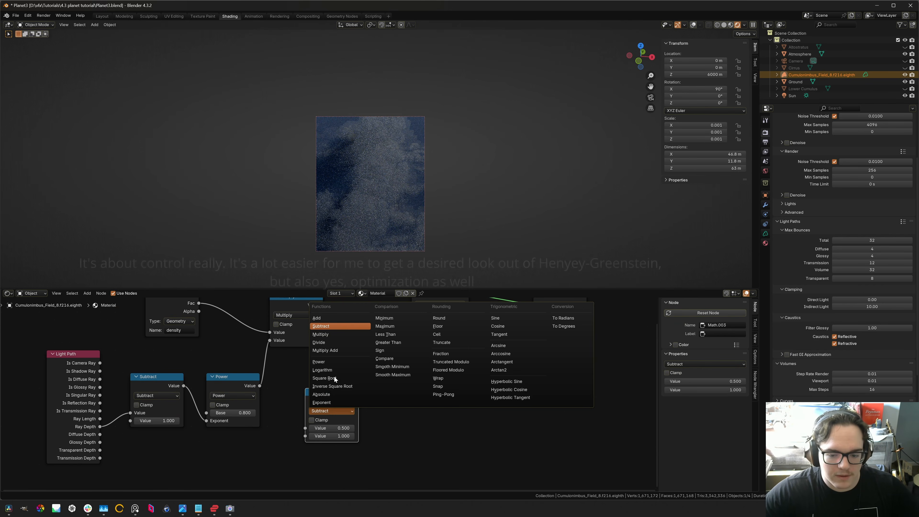
pyautogui.click(327, 336)
# - Multiply the Power output by 0.98 in the new Multiply node and connect the result to the Volume Scatter's Anisotropy
pyautogui.moveTo(260, 386); pyautogui.dragTo(305, 428)
pyautogui.doubleClick(332, 436)
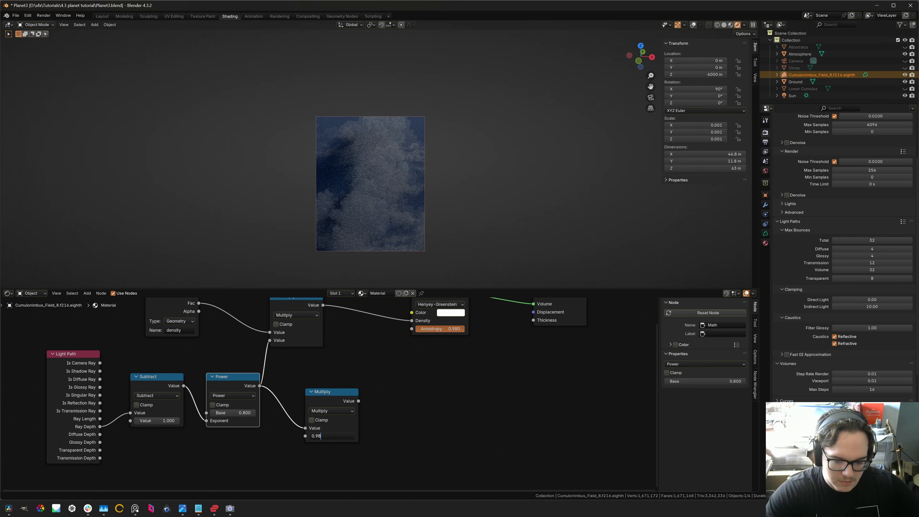
pyautogui.press('Return')
pyautogui.moveTo(358, 401); pyautogui.dragTo(413, 329)
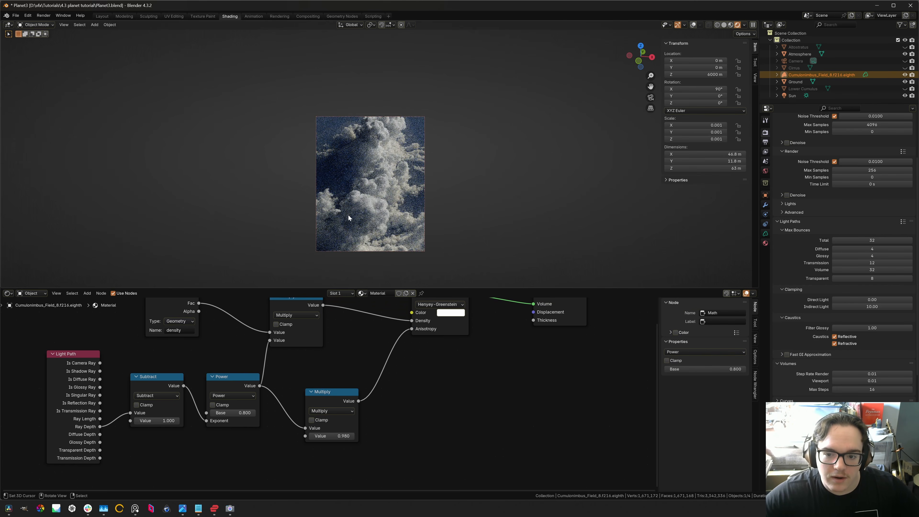
pyautogui.click(337, 398)
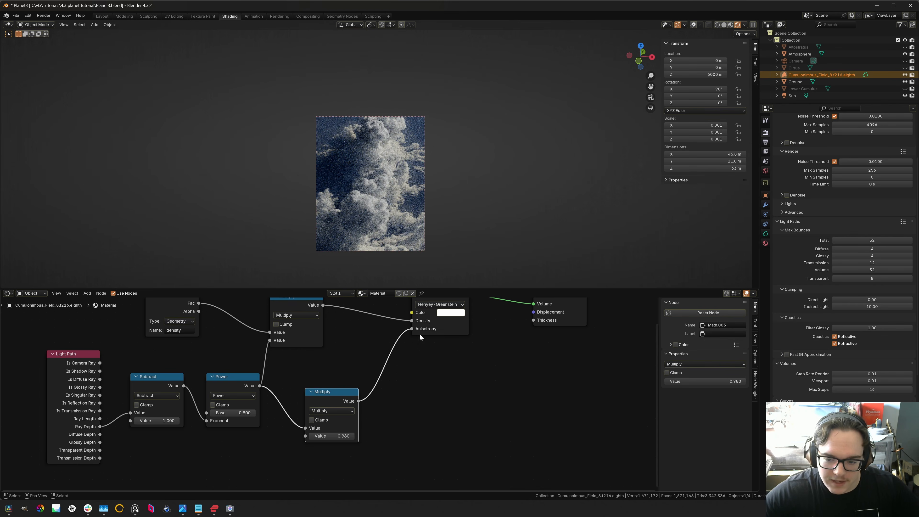
# - Hide the Atmosphere object in the viewport and clear the viewport's render region around the clouds
pyautogui.moveTo(362, 177); pyautogui.dragTo(399, 173, button='middle')
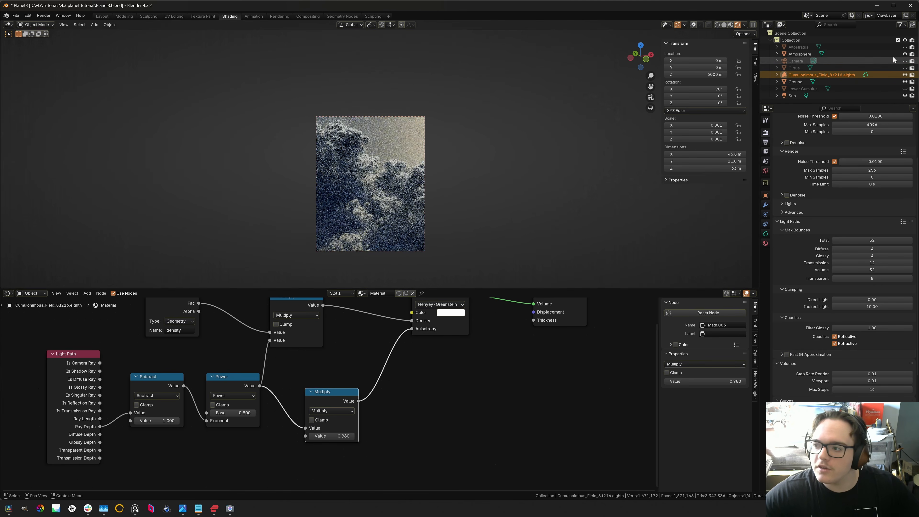
pyautogui.click(906, 54)
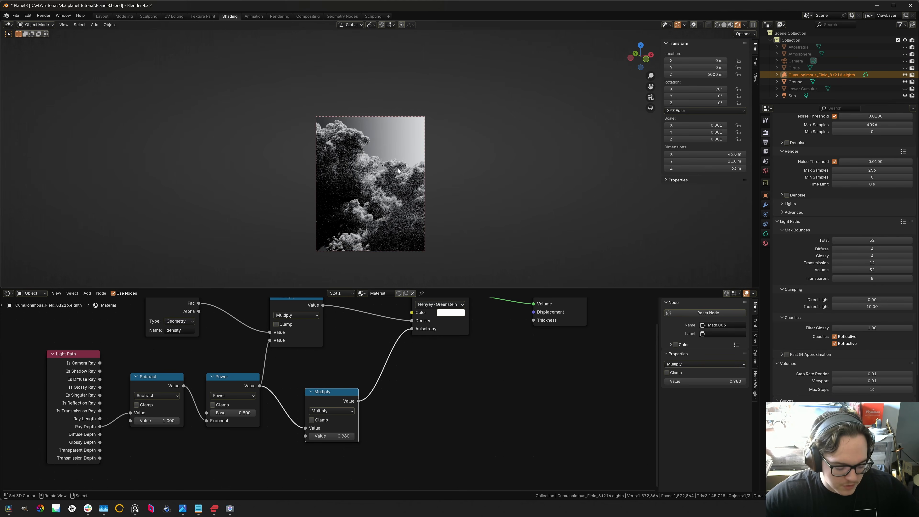
pyautogui.hotkey('ctrl', 'alt', 'b')
pyautogui.moveTo(386, 136); pyautogui.dragTo(437, 169, button='middle')
pyautogui.scroll(5, 437, 169)
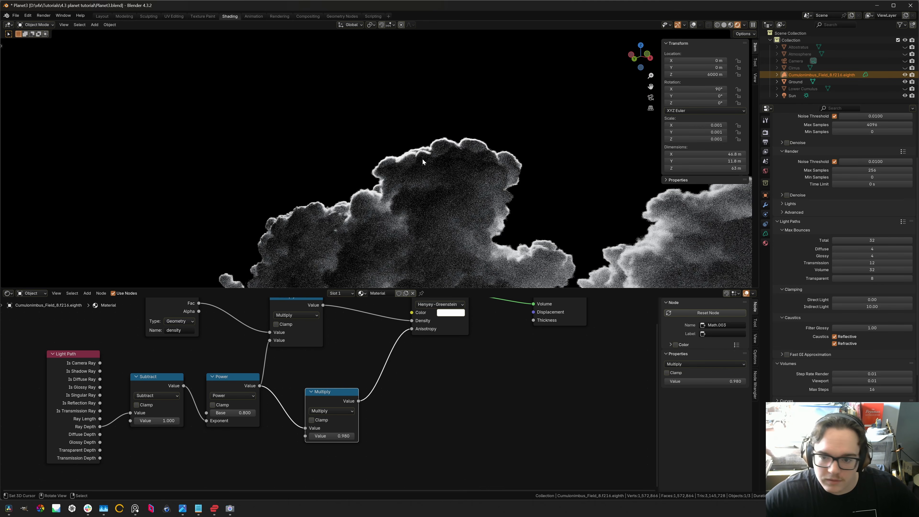
# - Enable Camera ray visibility for the Sun light and bring it just above the cloud's top edge in the view
pyautogui.click(793, 95)
pyautogui.click(765, 224)
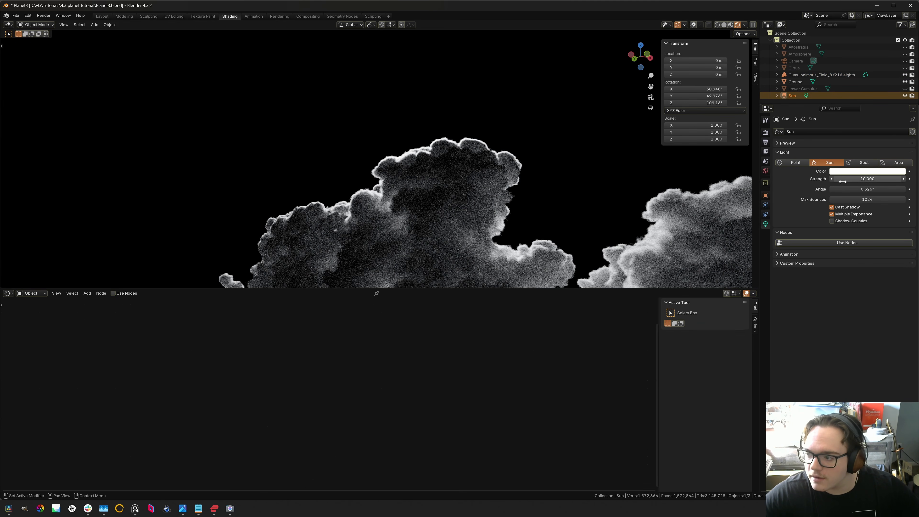
pyautogui.click(765, 195)
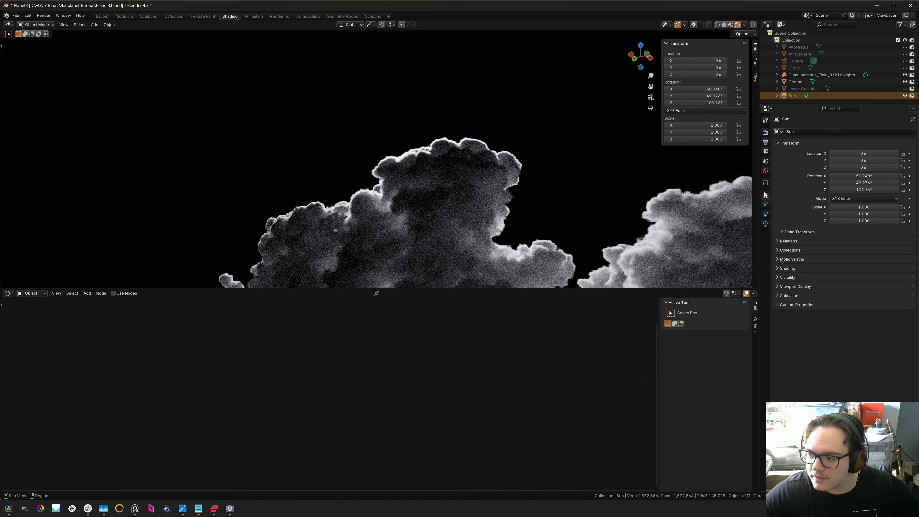
pyautogui.click(784, 277)
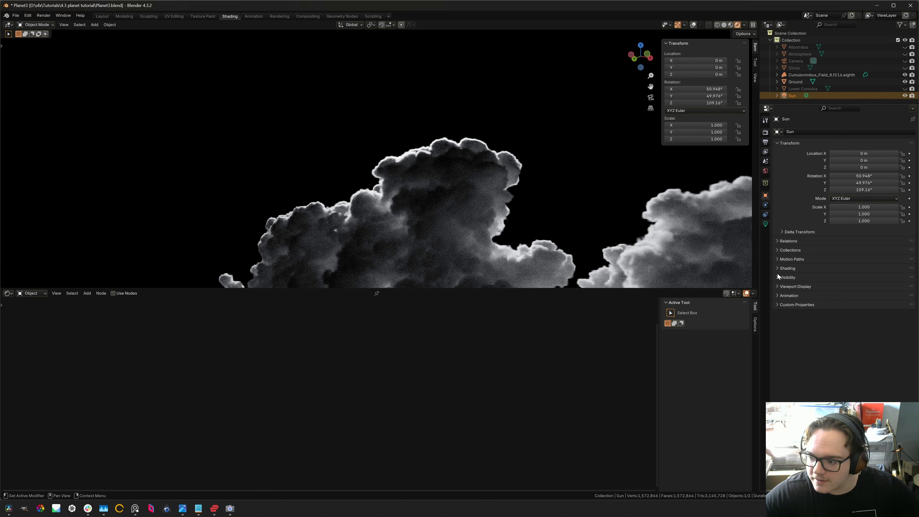
pyautogui.click(835, 342)
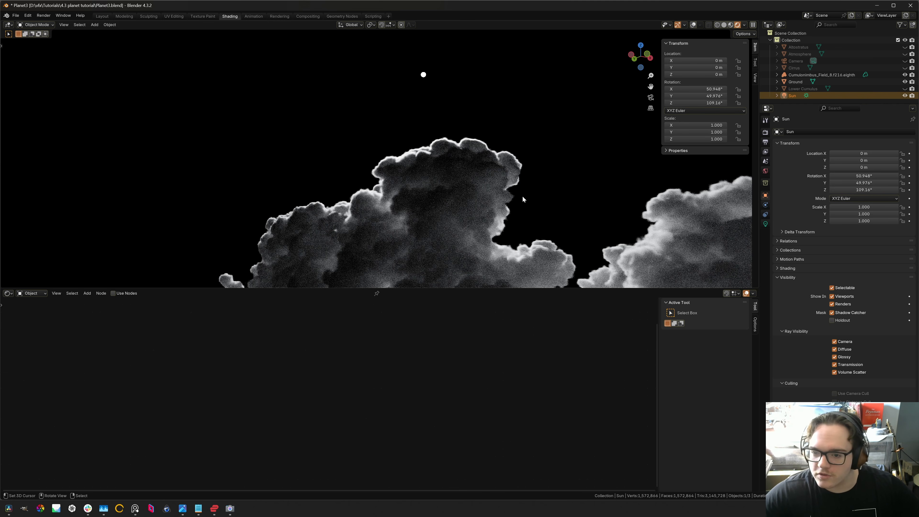
pyautogui.press('r')
pyautogui.click(483, 167)
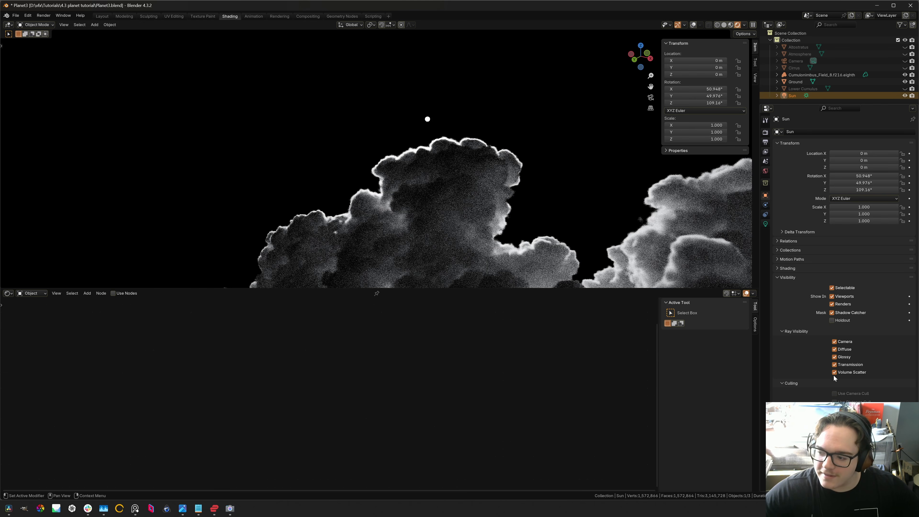
# - Select the cumulonimbus cloud and lower the exposure in the scene's Color Management render settings
pyautogui.click(477, 157)
pyautogui.scroll(-3, 367, 335)
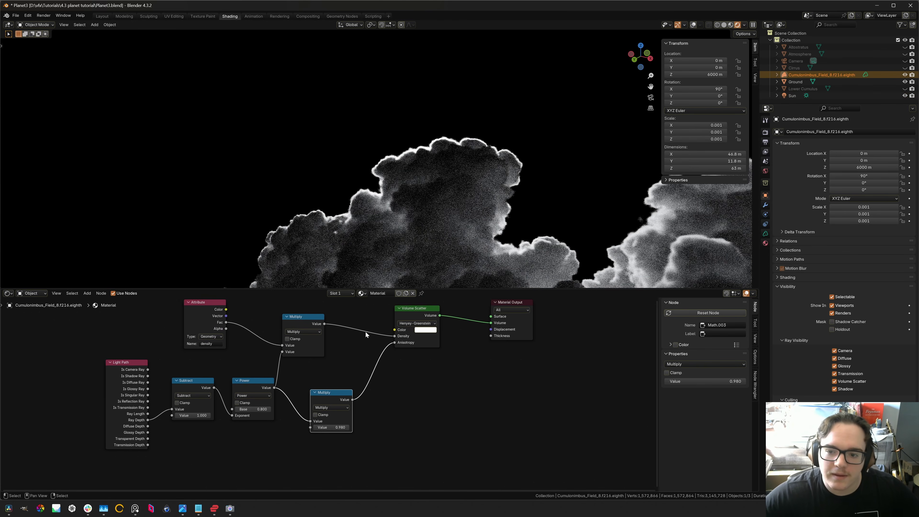
pyautogui.moveTo(367, 335); pyautogui.dragTo(350, 368, button='middle')
pyautogui.click(765, 132)
pyautogui.scroll(-12, 819, 207)
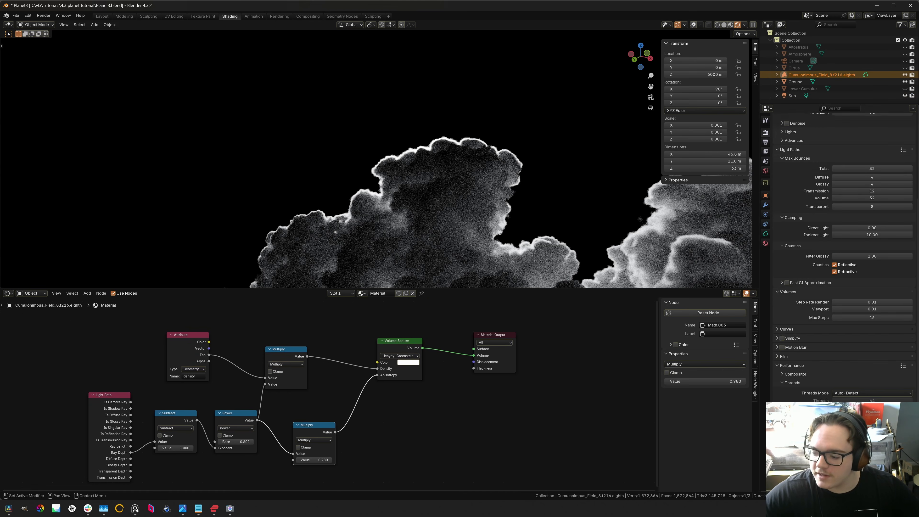
pyautogui.moveTo(872, 421); pyautogui.dragTo(849, 422)
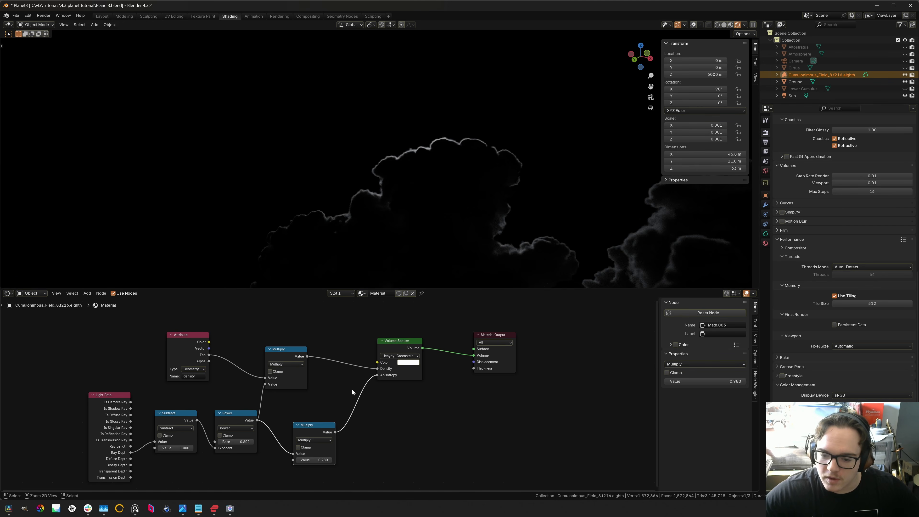
# - Unlink the Volume Scatter's Anisotropy, set it to 0 for comparison, and reconnect the Multiply node's output to it
pyautogui.keyDown('ctrl'); pyautogui.moveTo(352, 390); pyautogui.dragTo(390, 410, button='right'); pyautogui.keyUp('ctrl')
pyautogui.click(400, 375)
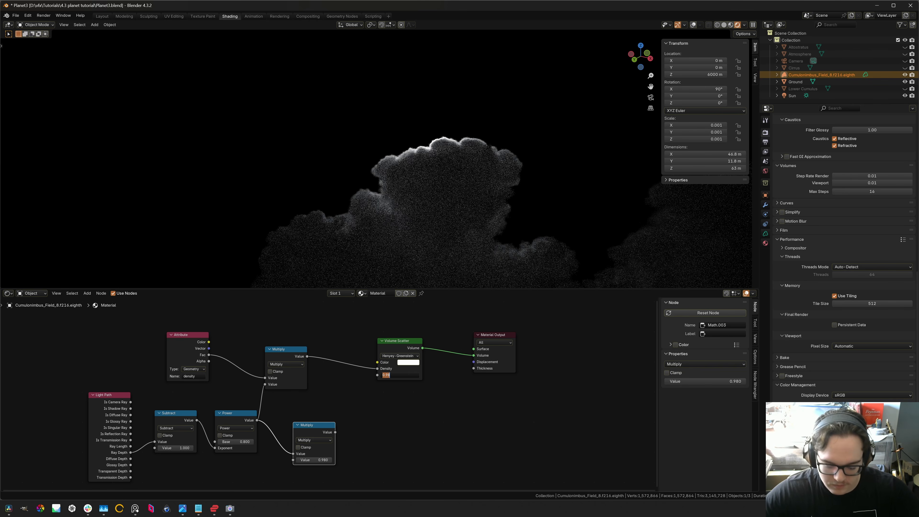
pyautogui.write('0')
pyautogui.press('Return')
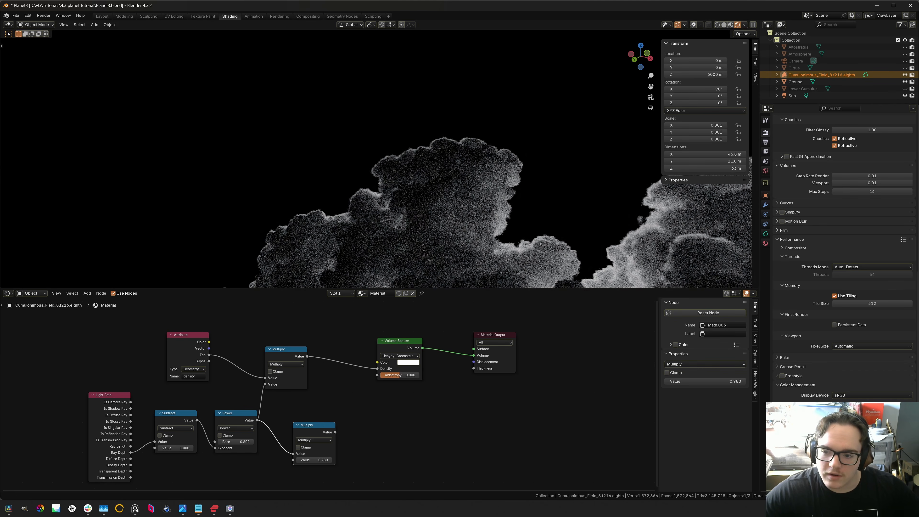
pyautogui.moveTo(378, 376); pyautogui.dragTo(336, 432)
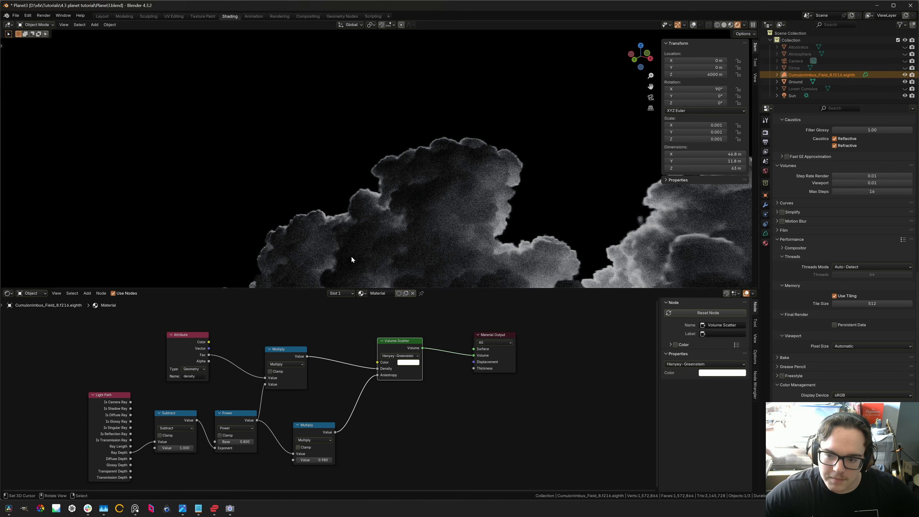
# - Show the Atmosphere object in the viewport again and look at the cloud through the scene camera
pyautogui.moveTo(404, 204); pyautogui.dragTo(409, 183, button='middle')
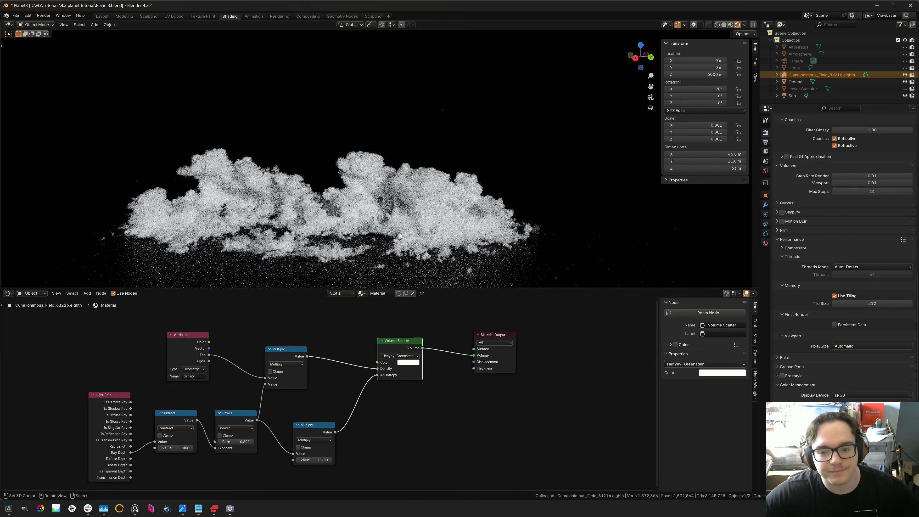
pyautogui.keyDown('shift'); pyautogui.moveTo(363, 213); pyautogui.dragTo(429, 210, button='middle'); pyautogui.keyUp('shift')
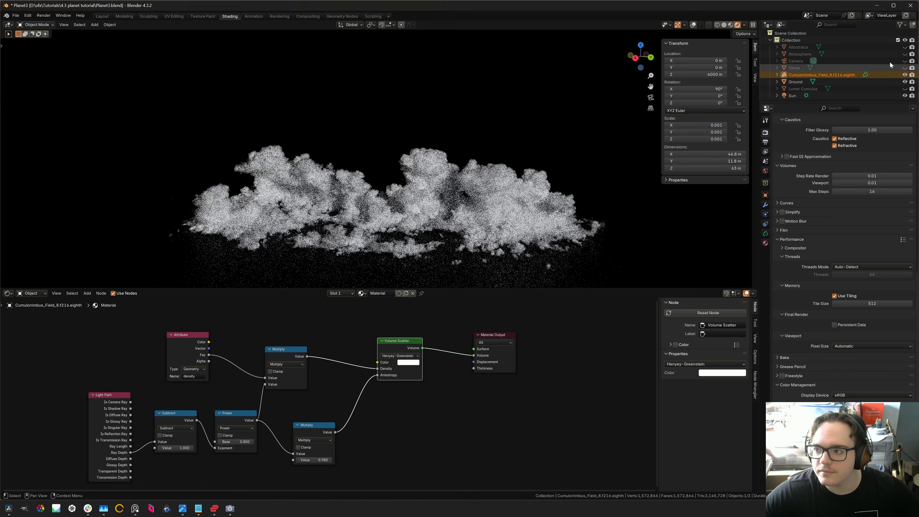
pyautogui.click(906, 55)
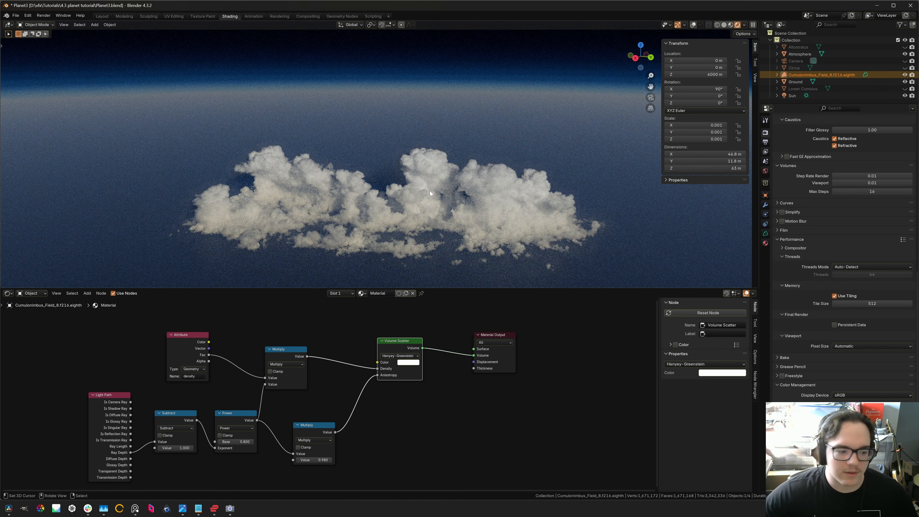
pyautogui.moveTo(430, 191); pyautogui.dragTo(333, 208, button='middle')
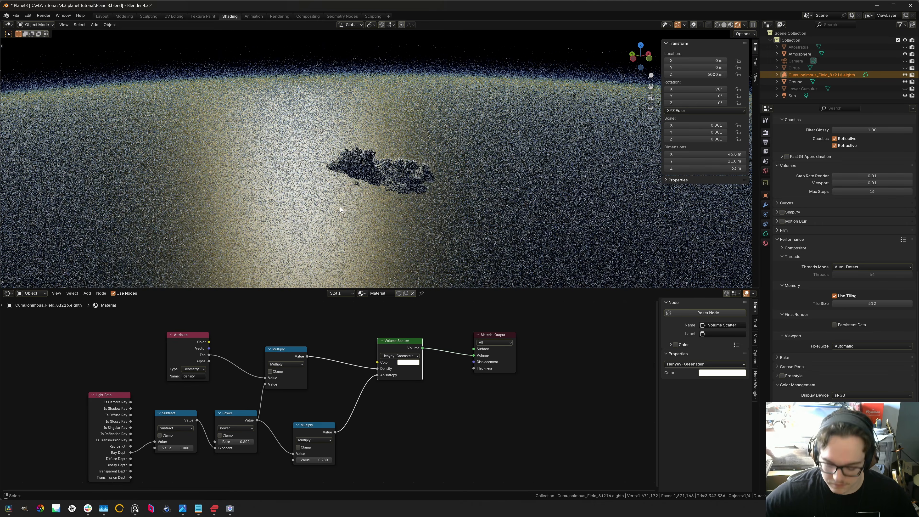
pyautogui.press('KP_0')
pyautogui.scroll(3, 366, 166)
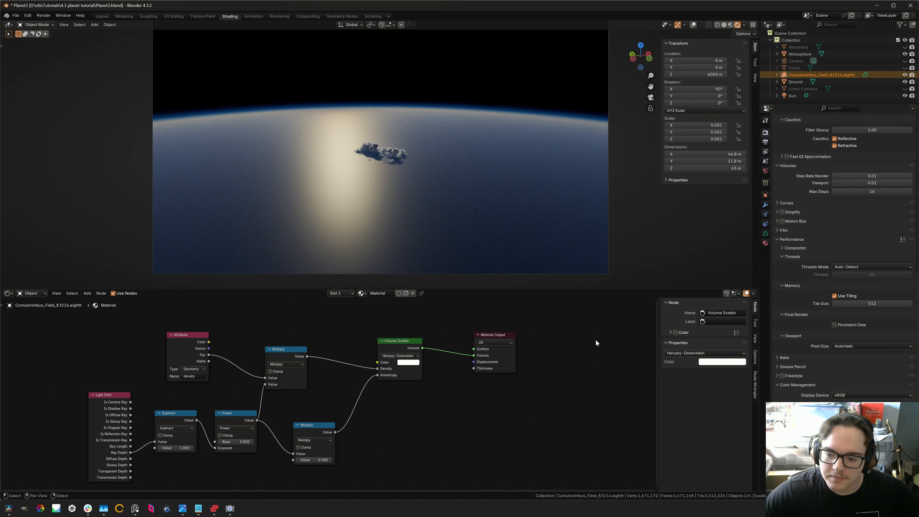
# - Save the project as a new file named Planet5.blend in the 4.3 planet tutorial folder
pyautogui.hotkey('ctrl', 'shift', 's')
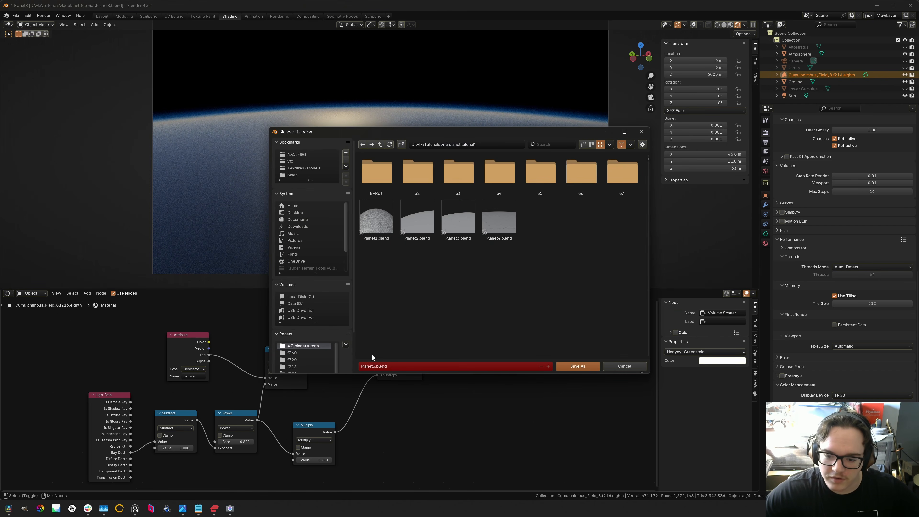
pyautogui.click(373, 366)
pyautogui.click(581, 367)
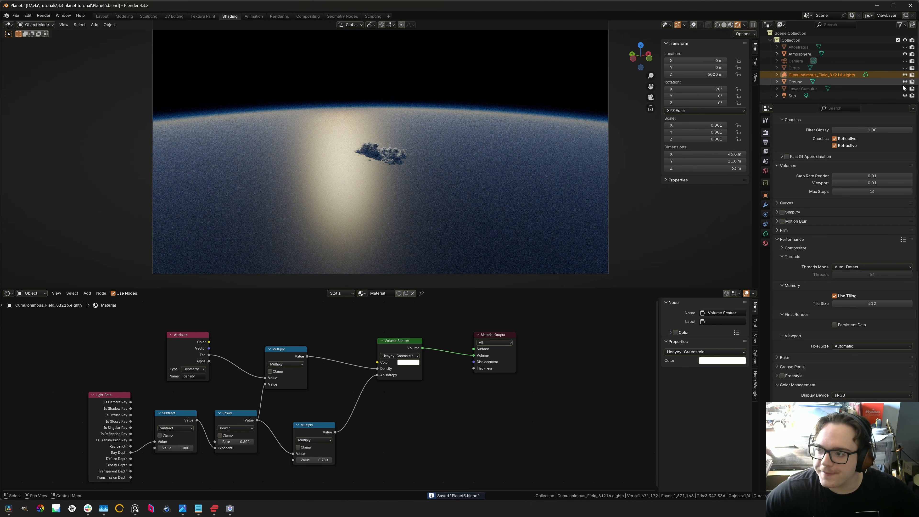
# - Unhide the Cirrus layer, turn on viewport overlays, and trackball-rotate the layer so its clouds cover the right part of the camera view
pyautogui.click(905, 68)
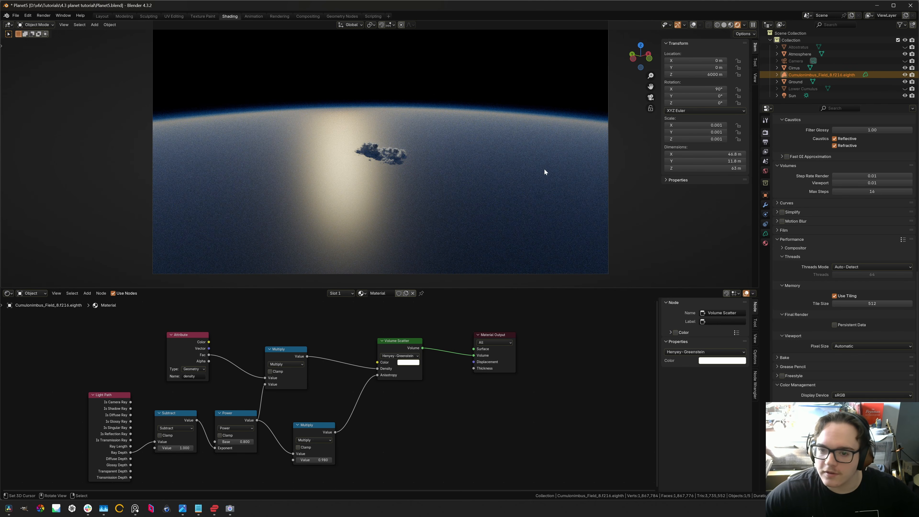
pyautogui.click(794, 68)
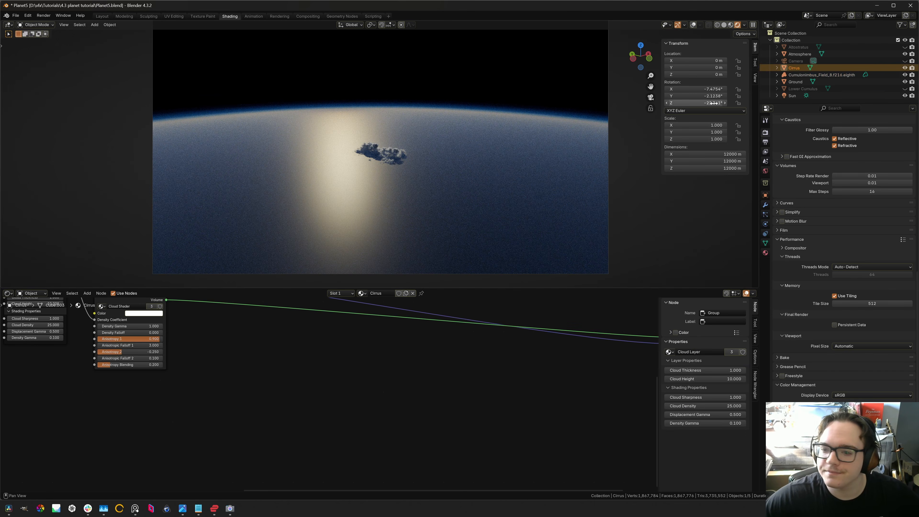
pyautogui.hotkey('shift', 'alt', 'z')
pyautogui.press('r')
pyautogui.press('r')
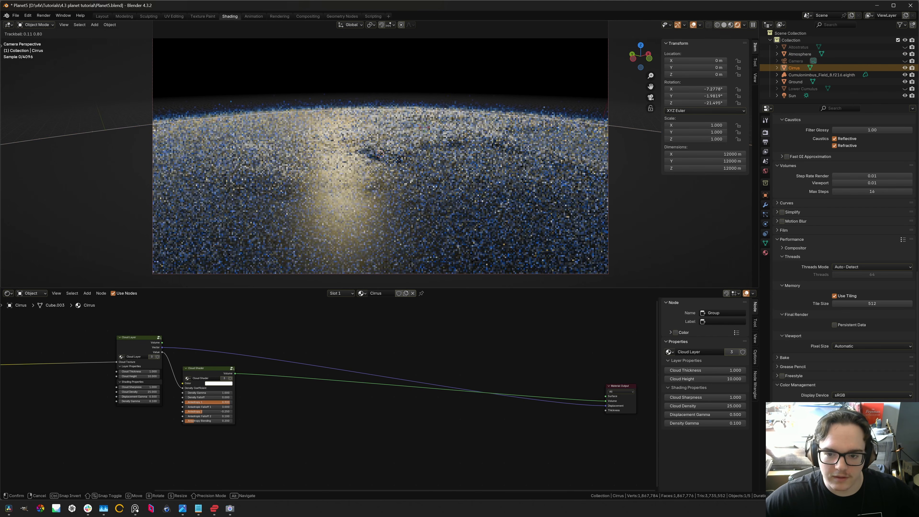
pyautogui.click(473, 156)
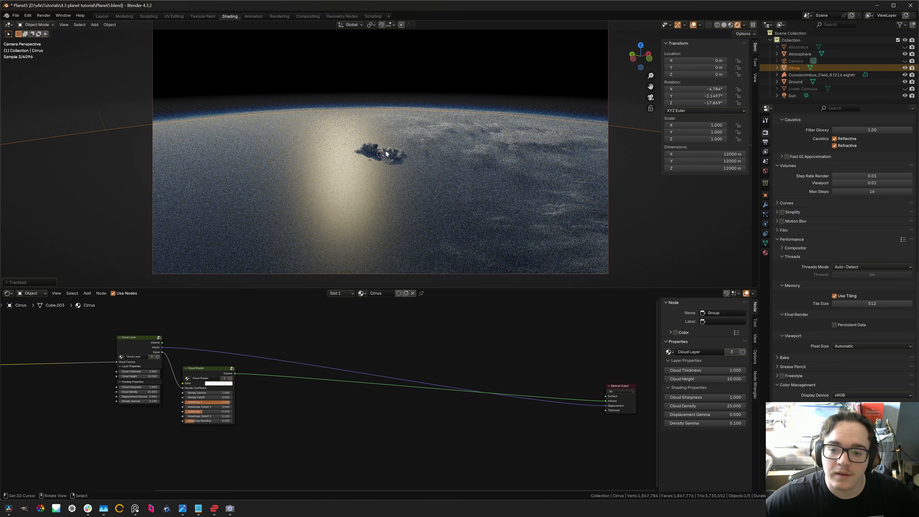
# - Select the cumulonimbus cloud, set the 3D cursor's X, Y and Z location to 0, and use the 3D Cursor as pivot point
pyautogui.click(377, 153)
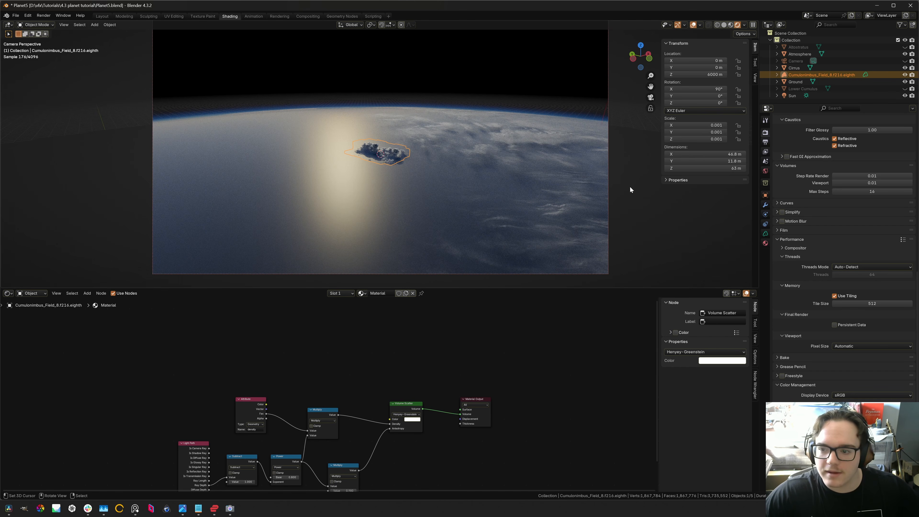
pyautogui.click(756, 78)
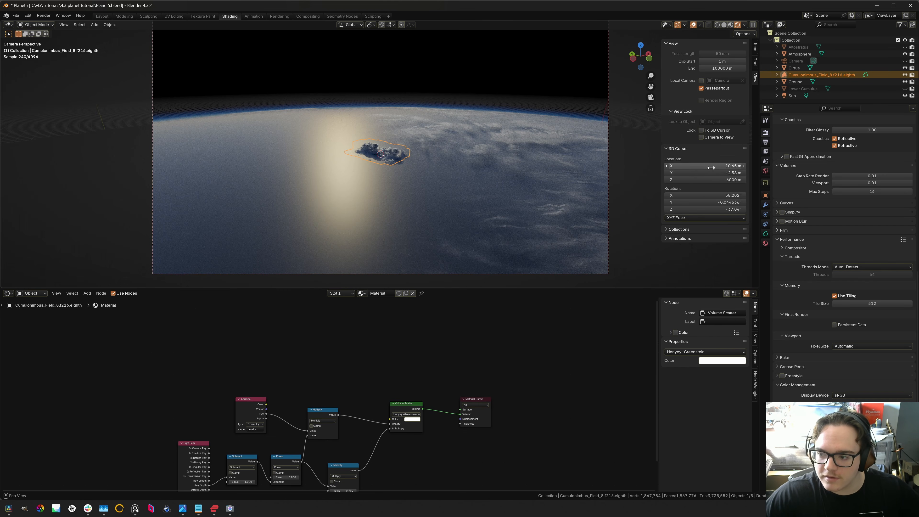
pyautogui.moveTo(710, 166); pyautogui.dragTo(710, 179)
pyautogui.write('0')
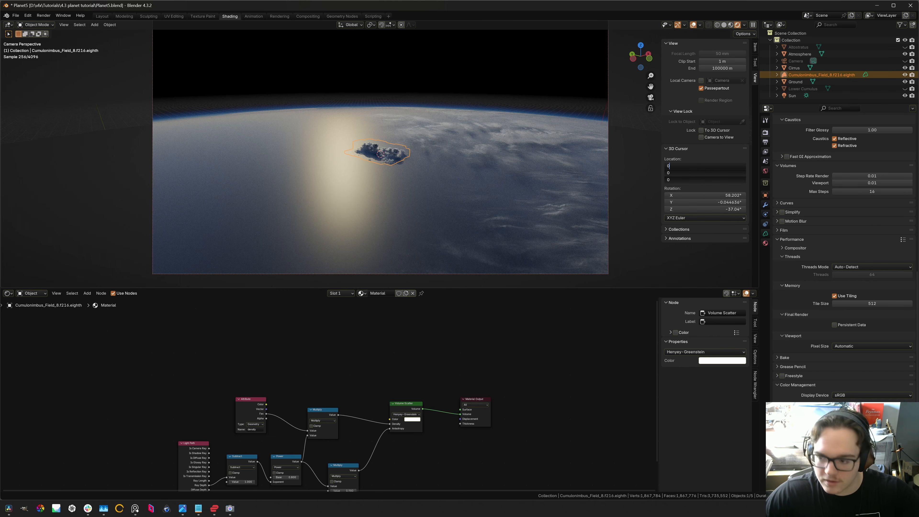
pyautogui.press('Return')
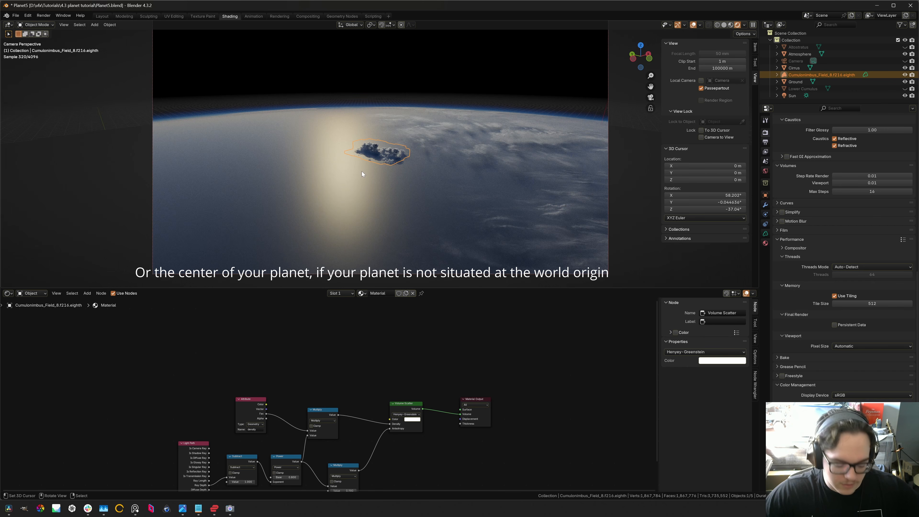
pyautogui.press('.')
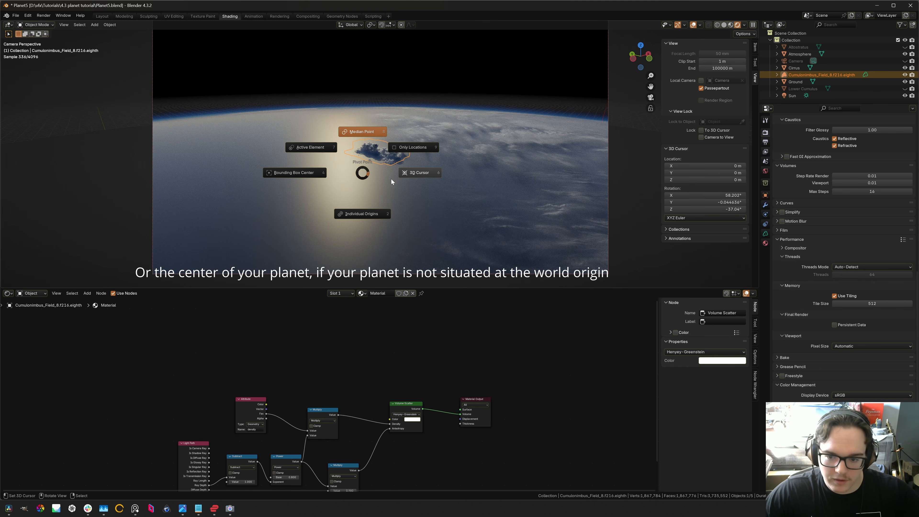
pyautogui.click(418, 173)
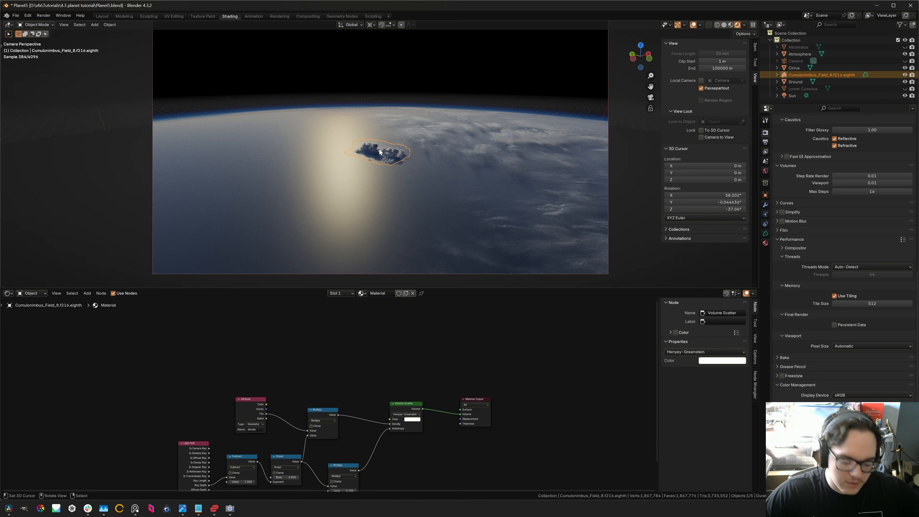
# - Trackball-rotate the cumulonimbus cloud around the planet's center into the lower-left foreground of the camera view and deselect it
pyautogui.press('r')
pyautogui.press('r')
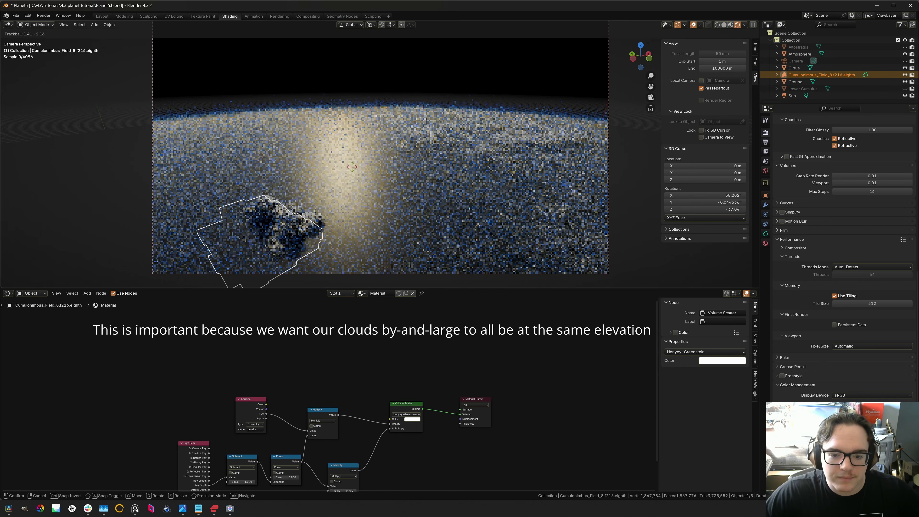
pyautogui.click(352, 166)
pyautogui.click(357, 86)
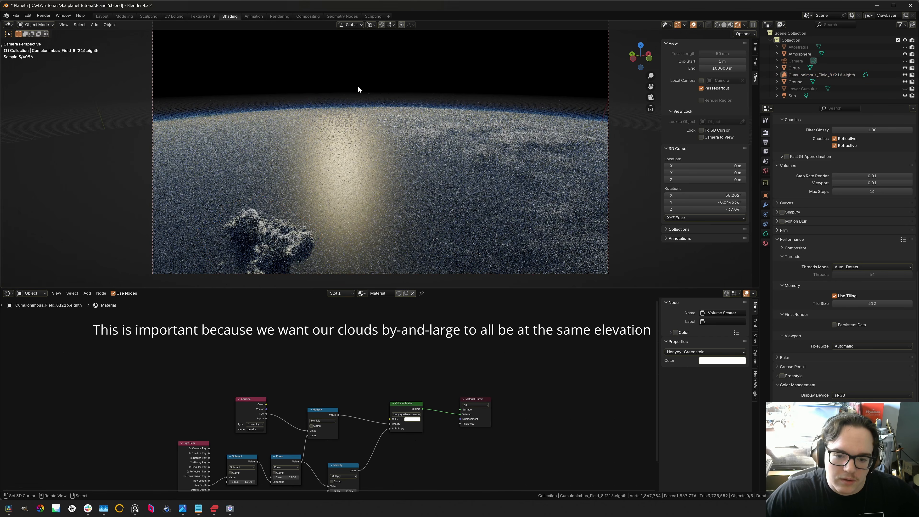
# - Duplicate the foreground cumulonimbus, rotate the copy out to the sun's reflection below the horizon, and turn it about its local Y axis
pyautogui.click(275, 239)
pyautogui.hotkey('shift', 'd')
pyautogui.press('r')
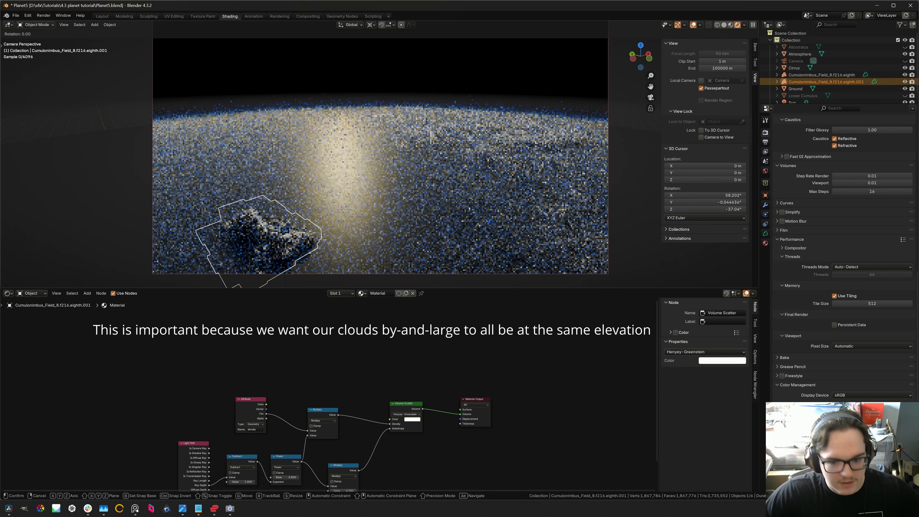
pyautogui.click(302, 227)
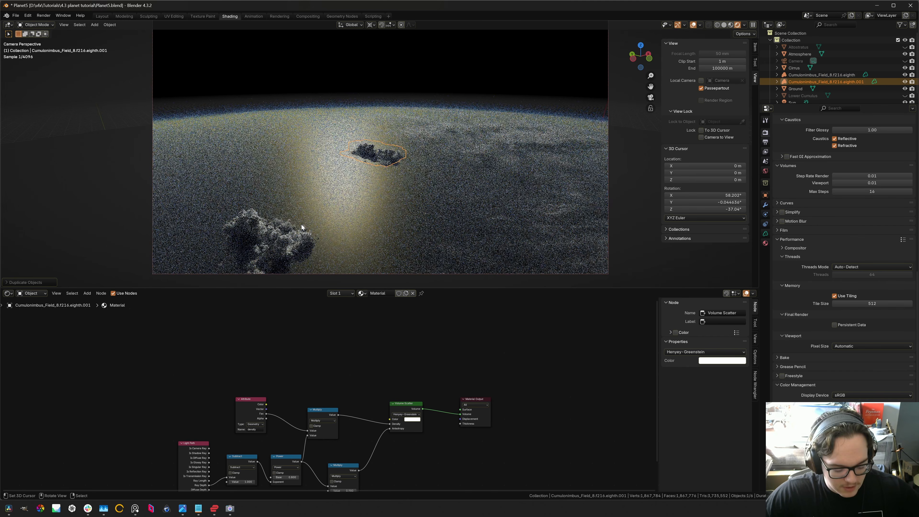
pyautogui.press('r')
pyautogui.press('y')
pyautogui.press('y')
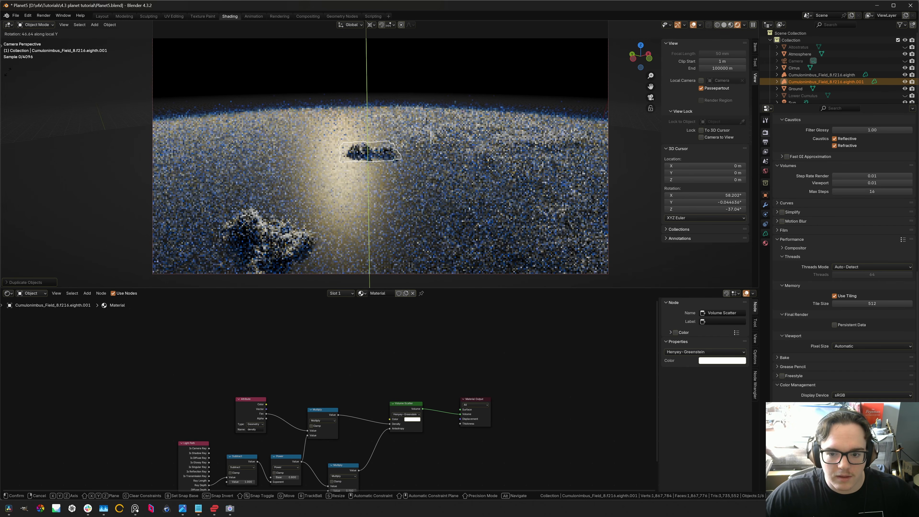
pyautogui.click(500, 52)
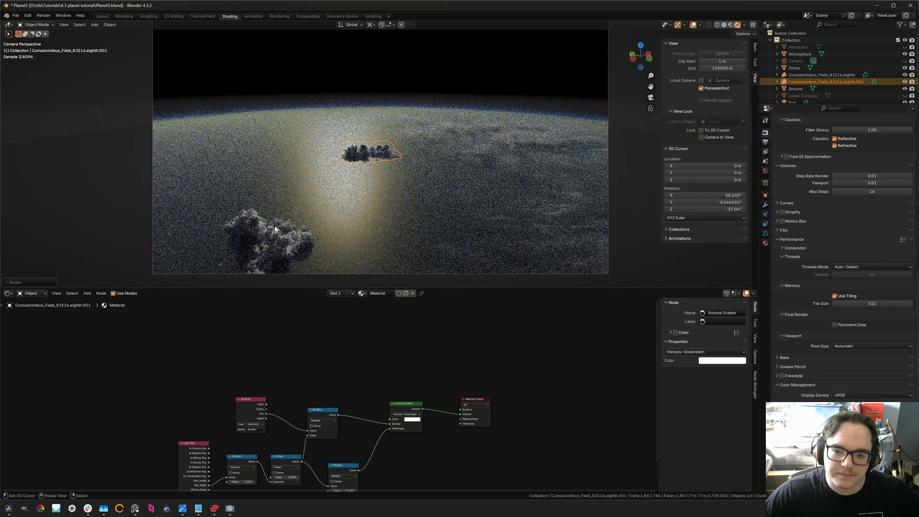
# - Duplicate the cloud in the sun's reflection and trackball-rotate the copy to the far left near the horizon
pyautogui.click(275, 229)
pyautogui.click(363, 152)
pyautogui.hotkey('shift', 'd')
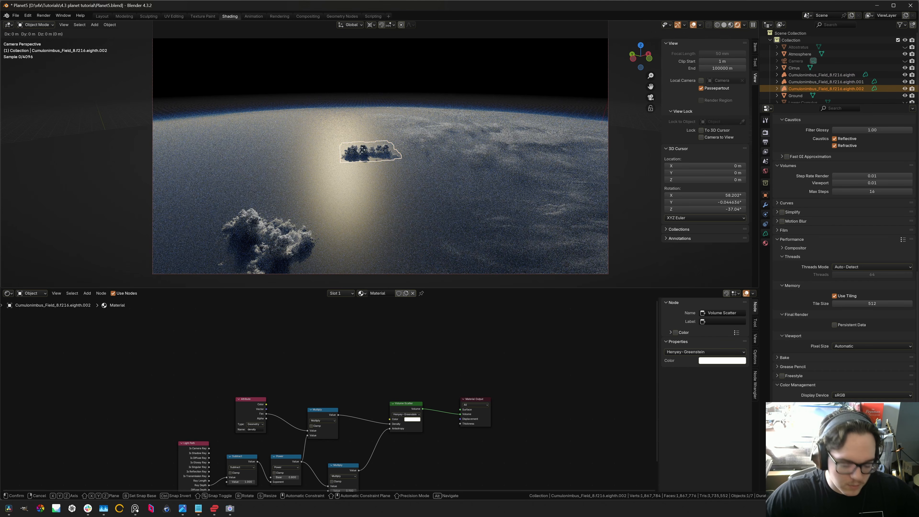
pyautogui.press('r')
pyautogui.press('r')
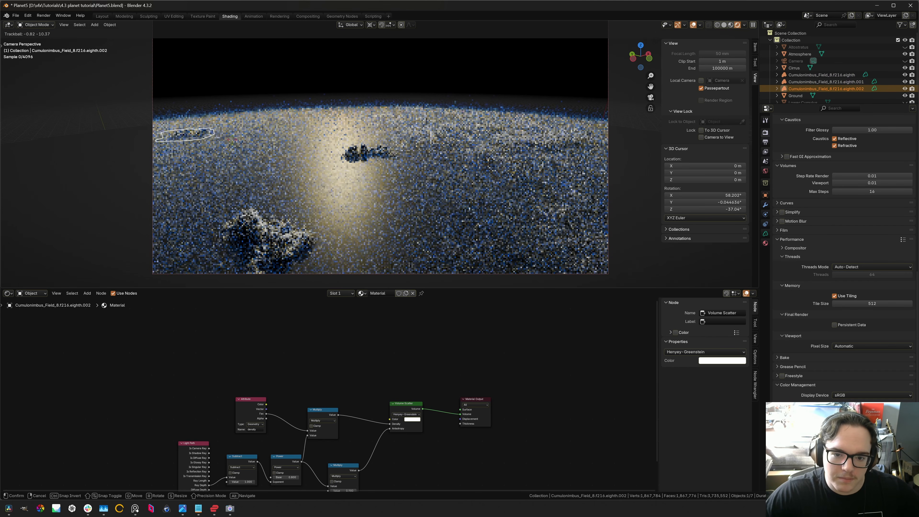
pyautogui.press('Return')
# - Select the distant cloud near the left horizon and rotate it about its local Y axis to vary its shape
pyautogui.click(268, 247)
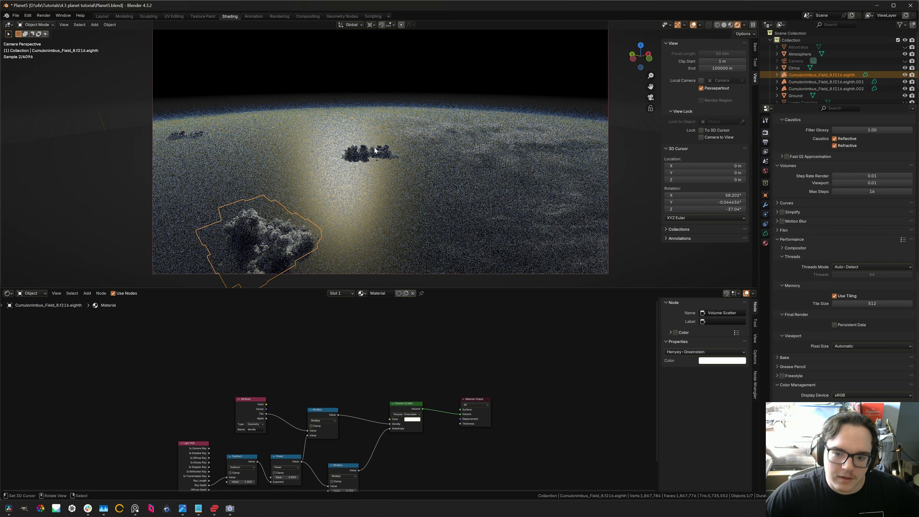
pyautogui.click(195, 136)
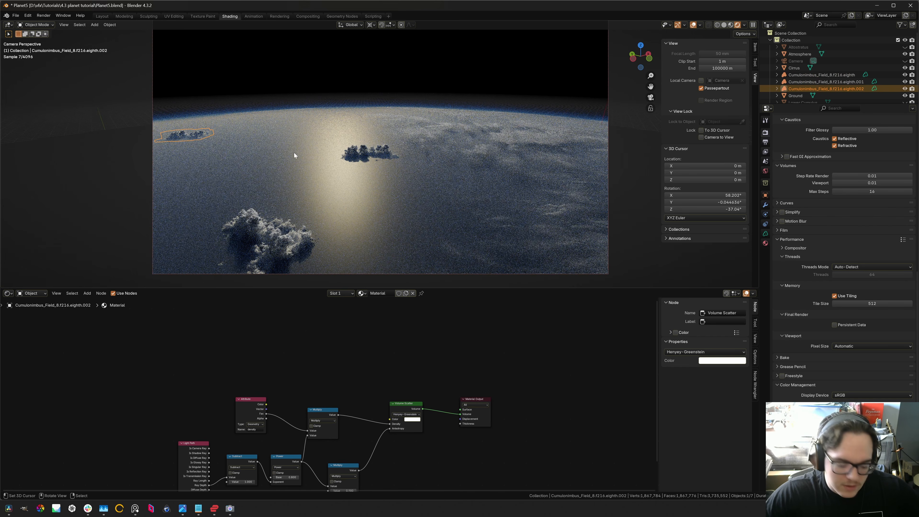
pyautogui.press('r')
pyautogui.press('y')
pyautogui.press('y')
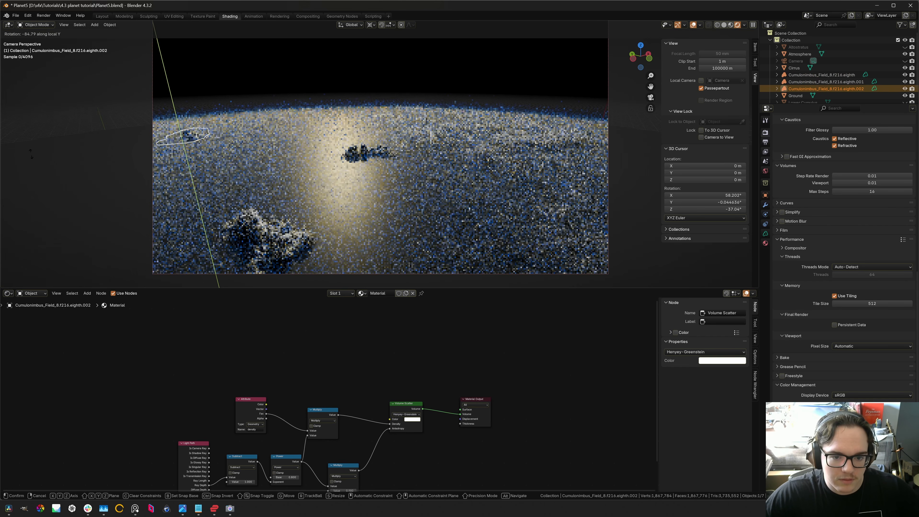
pyautogui.press('Return')
# - Duplicate the large foreground cumulonimbus and trackball-rotate the copy to sit just right of the original
pyautogui.click(300, 232)
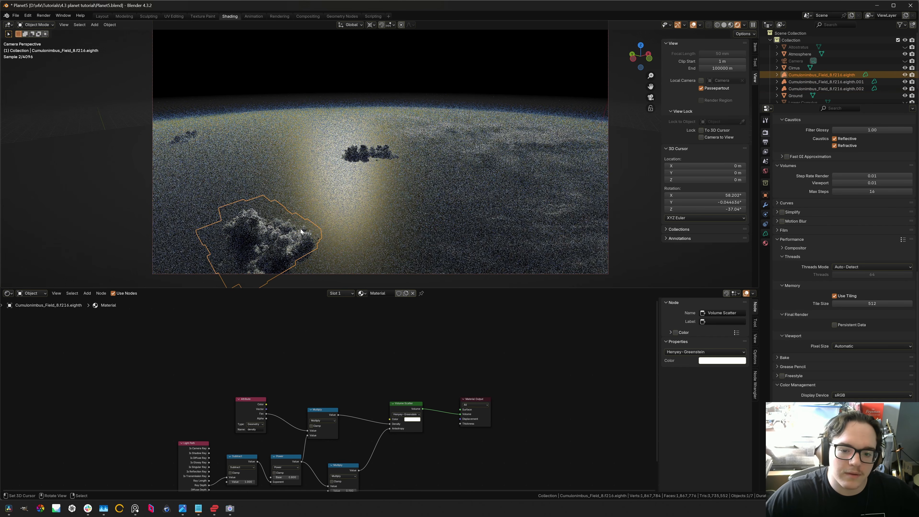
pyautogui.click(377, 156)
pyautogui.click(286, 235)
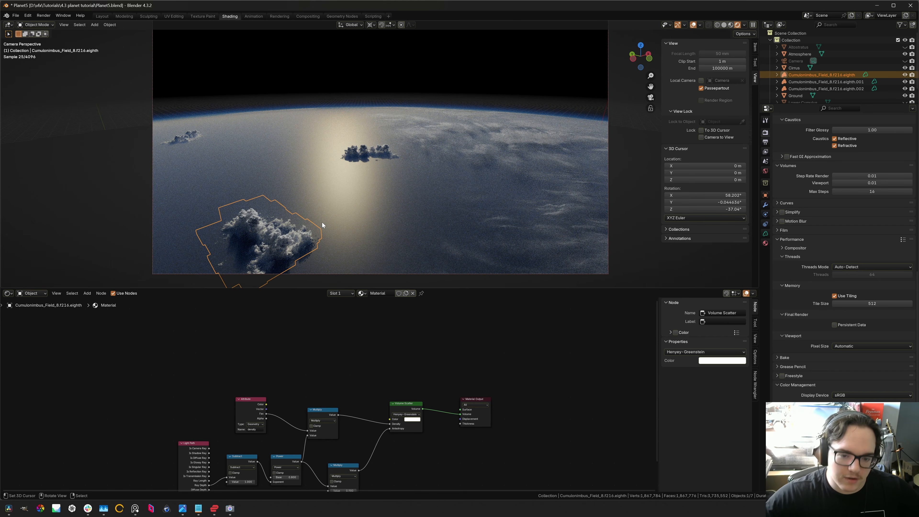
pyautogui.hotkey('shift', 'd')
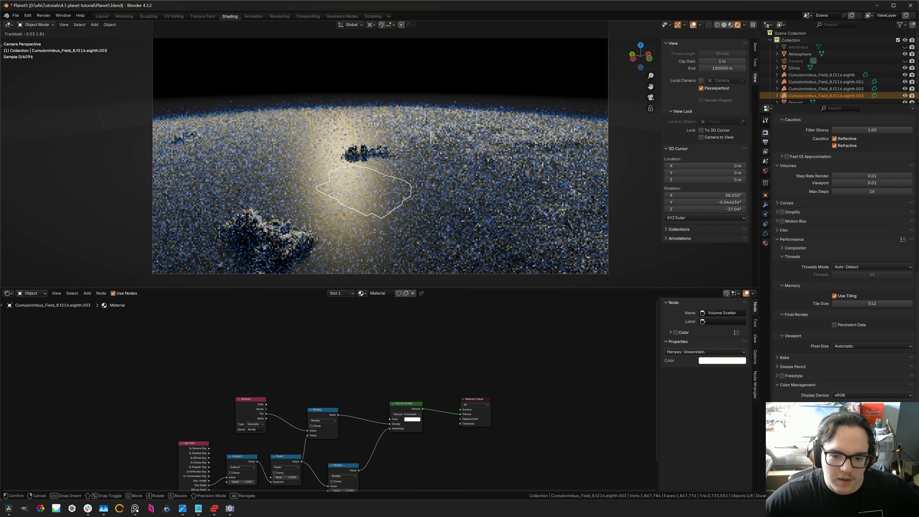
pyautogui.click(340, 221)
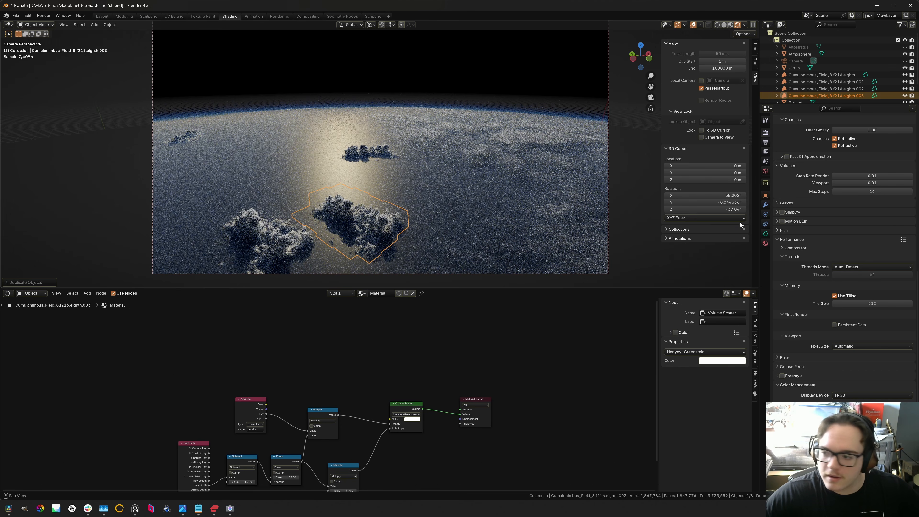
# - Make the selected cloud copy's volume data single-user and load Cumulonimbus_Field_8.f072.eighth.vdb as its OpenVDB file
pyautogui.click(766, 233)
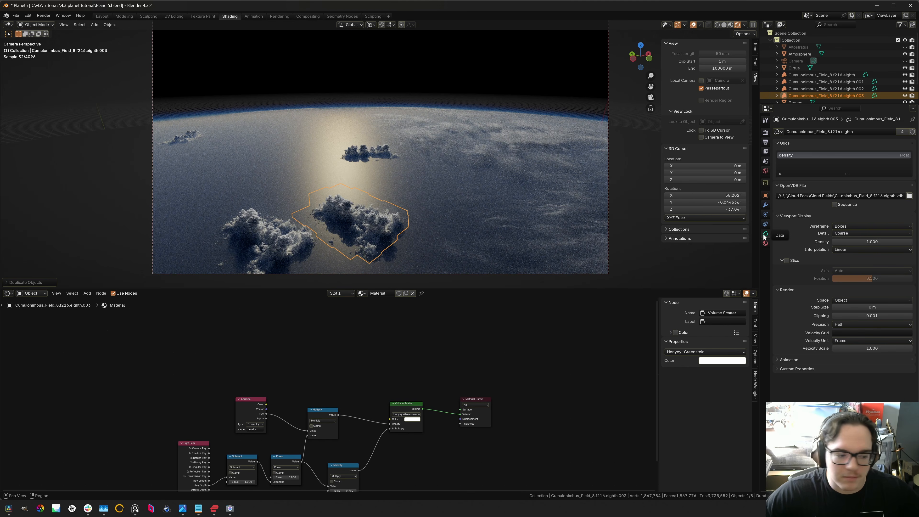
pyautogui.click(902, 132)
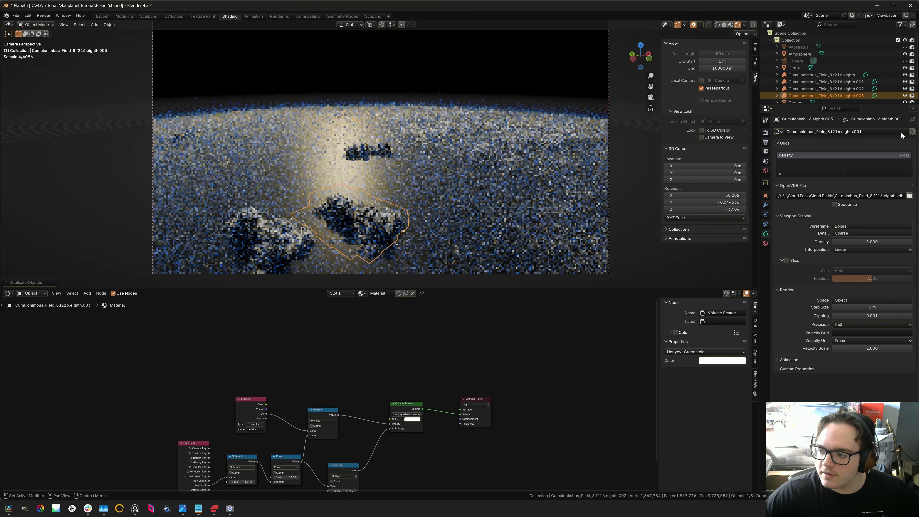
pyautogui.click(909, 195)
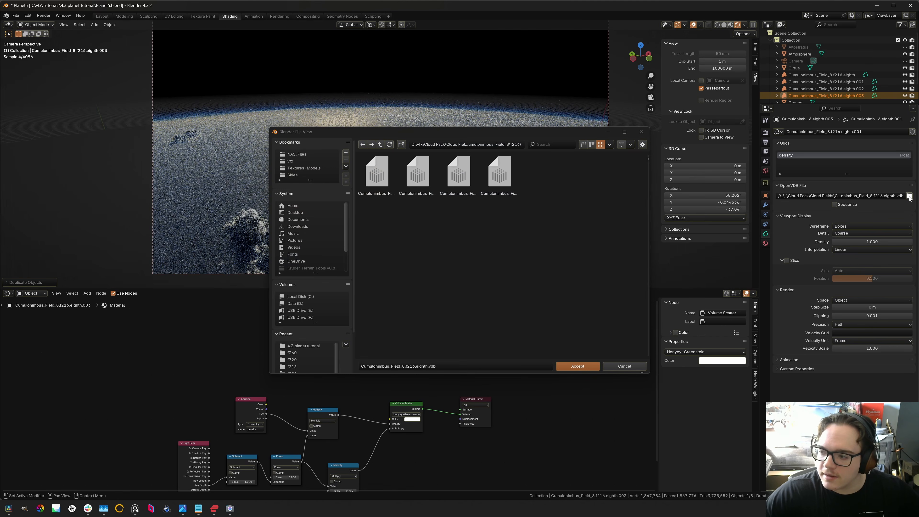
pyautogui.click(380, 145)
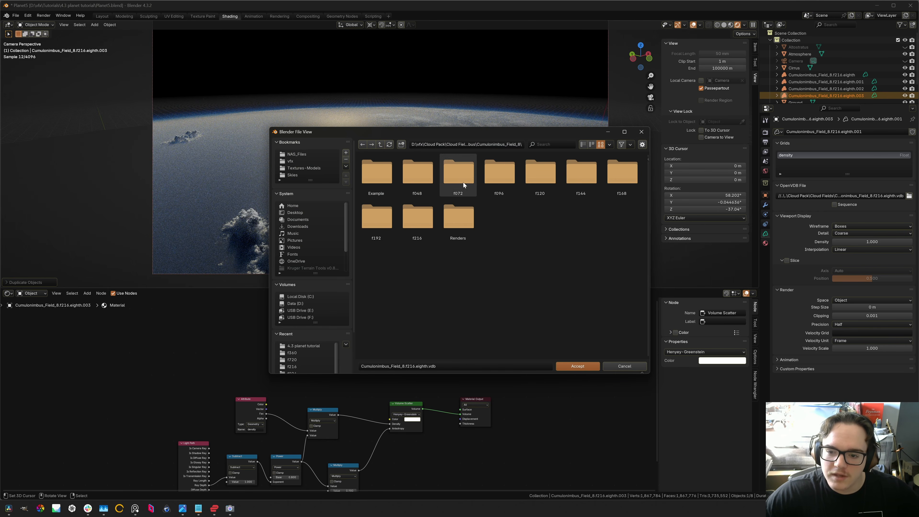
pyautogui.click(455, 176)
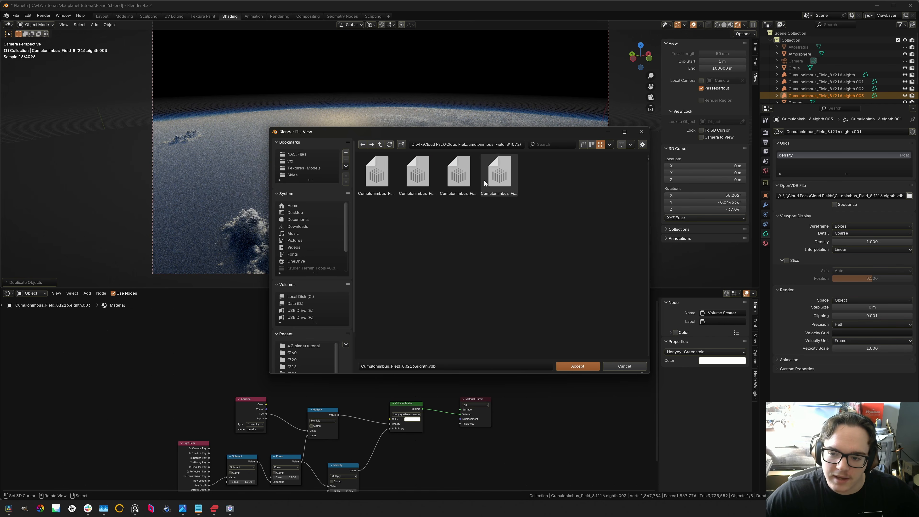
pyautogui.doubleClick(388, 178)
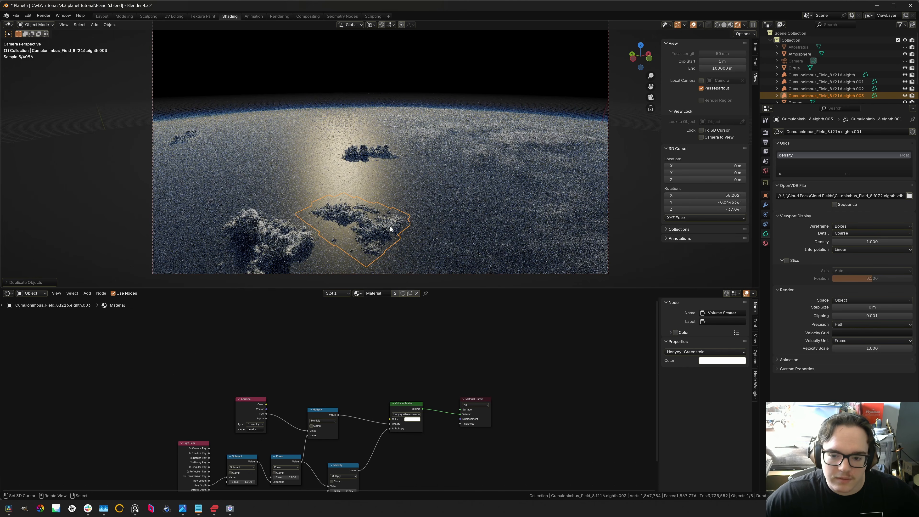
# - Replace the cloud copy's OpenVDB file with Cumulonimbus_Field_10.f060.eighth.vdb from the Cumulonimbus_Field_10 folder
pyautogui.click(910, 195)
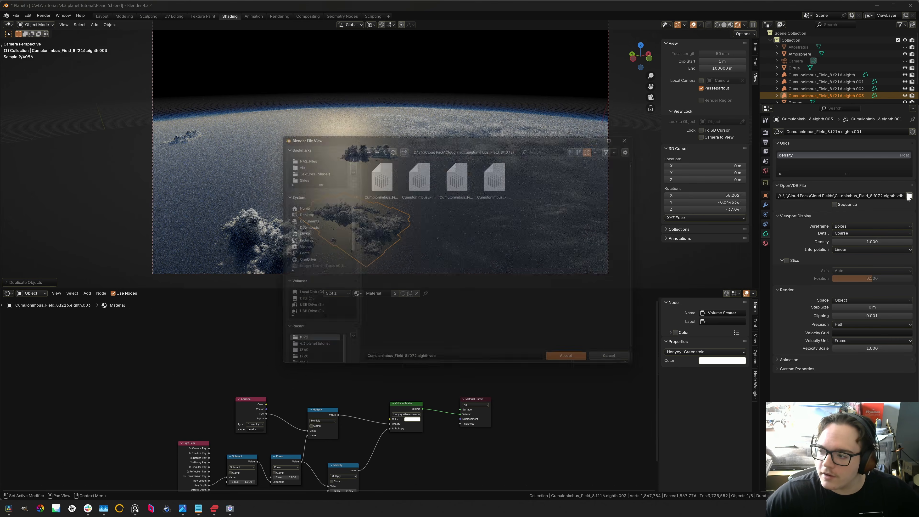
pyautogui.click(381, 145)
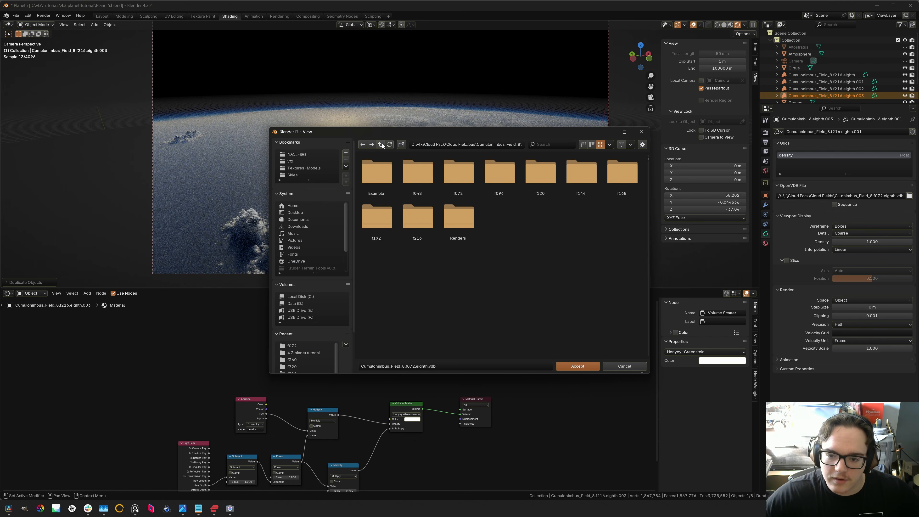
pyautogui.click(381, 145)
pyautogui.click(583, 145)
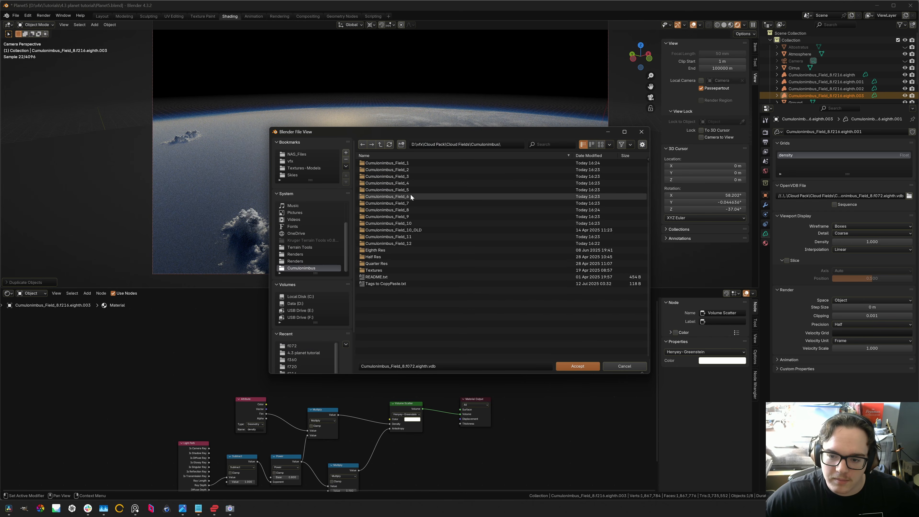
pyautogui.doubleClick(408, 224)
pyautogui.click(379, 216)
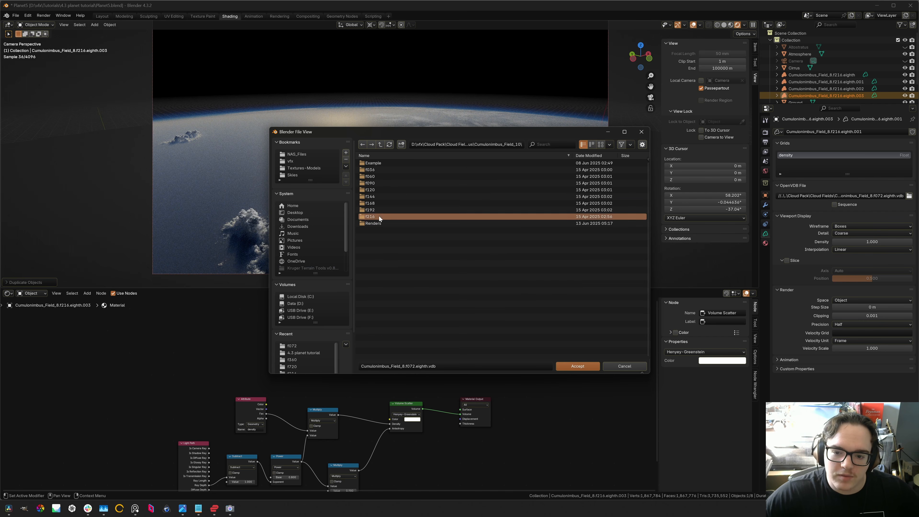
pyautogui.click(383, 177)
pyautogui.doubleClick(382, 177)
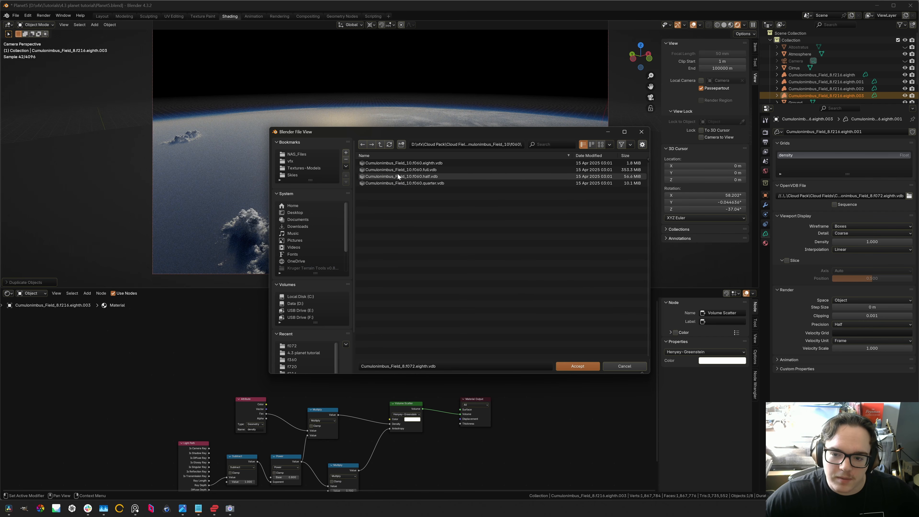
pyautogui.doubleClick(398, 163)
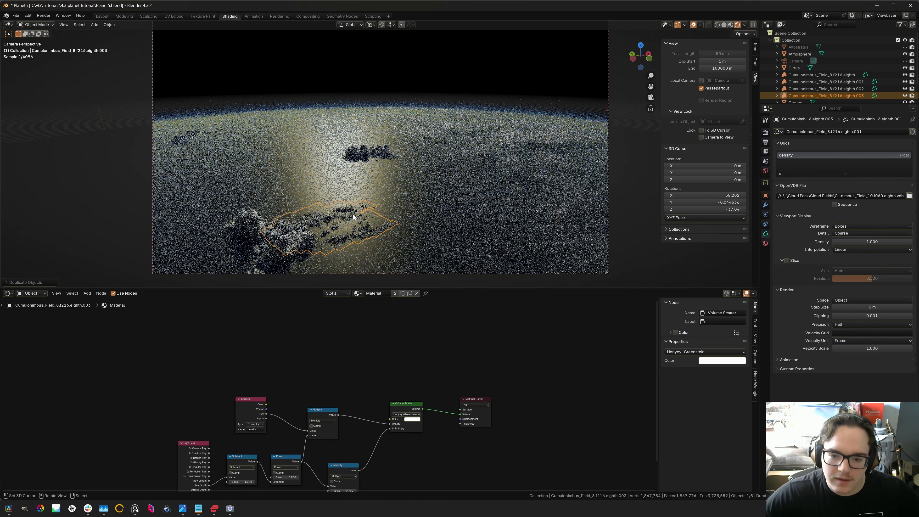
# - Trackball-rotate the sparse cloud field around the planet to sit just right of the large foreground cumulonimbus
pyautogui.press('r')
pyautogui.press('r')
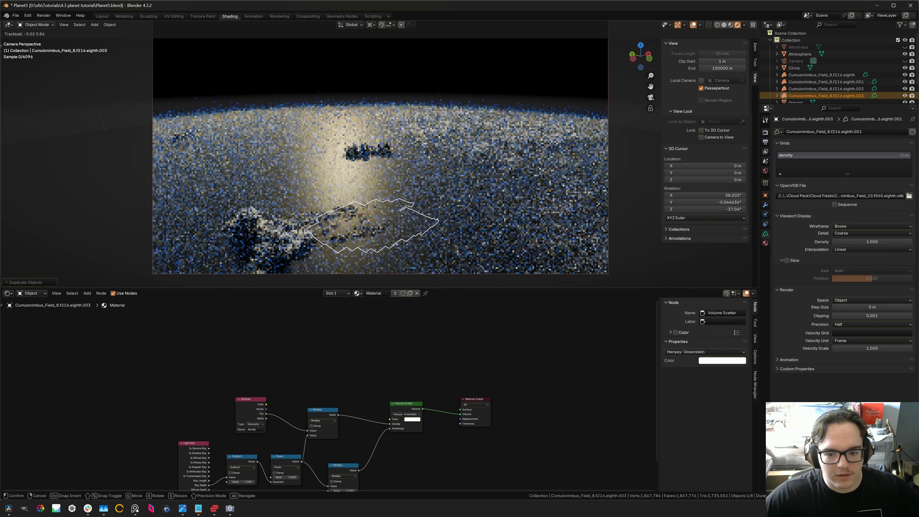
pyautogui.click(366, 217)
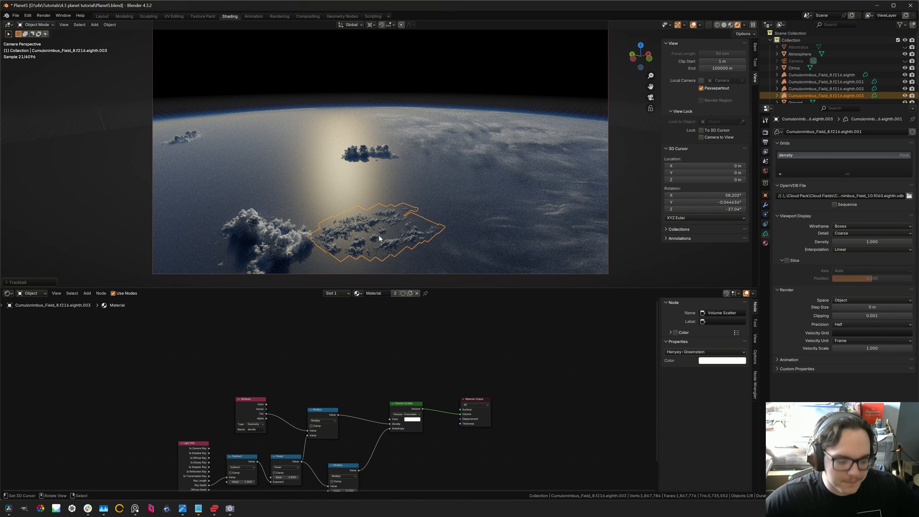
pyautogui.press('r')
pyautogui.press('r')
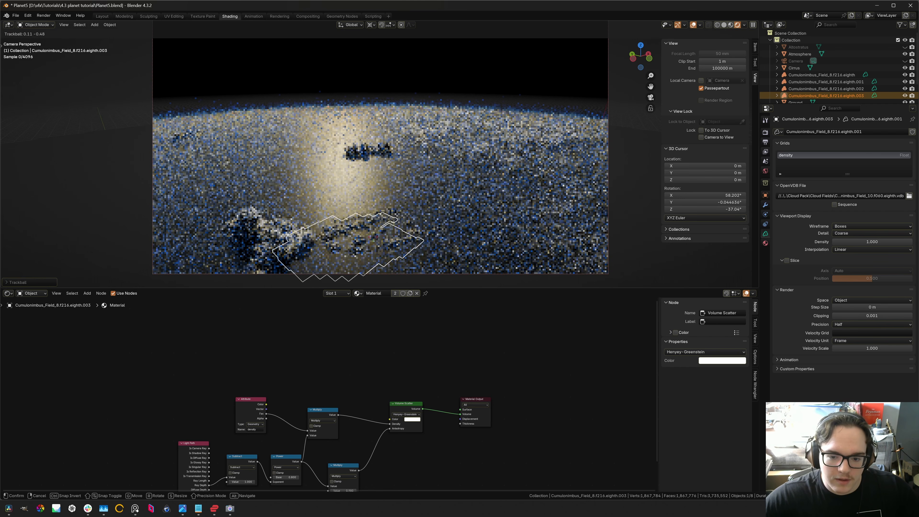
pyautogui.click(344, 235)
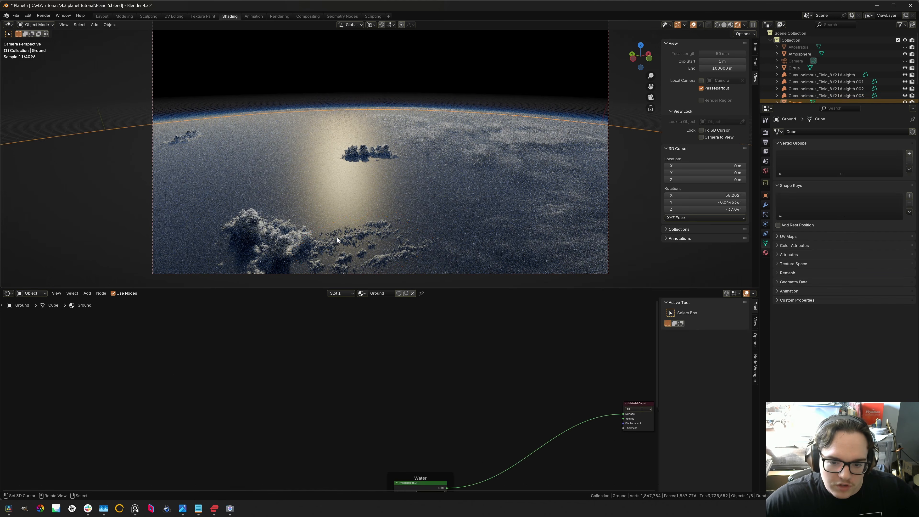
# - Turn the sparse cloud field about its local Y axis and trackball-rotate it closer to the camera, against the large cumulonimbus
pyautogui.press('r')
pyautogui.press('y')
pyautogui.press('y')
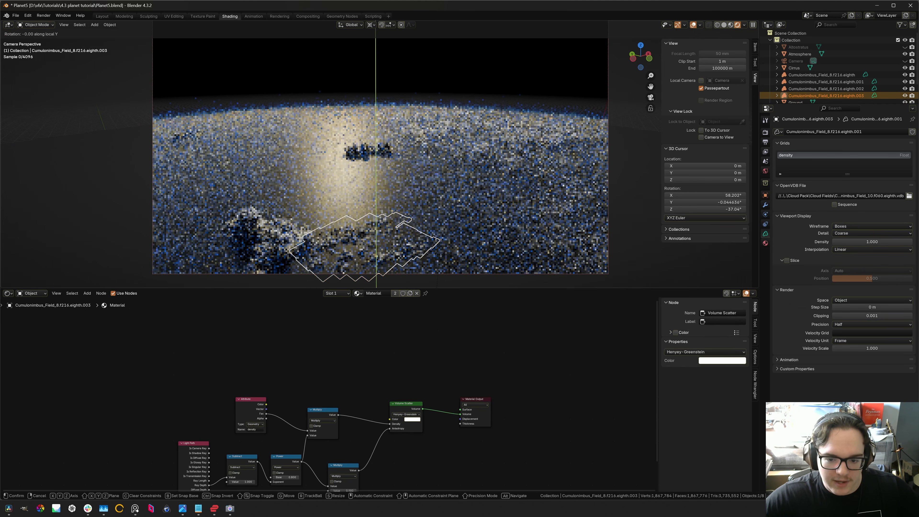
pyautogui.click(636, 61)
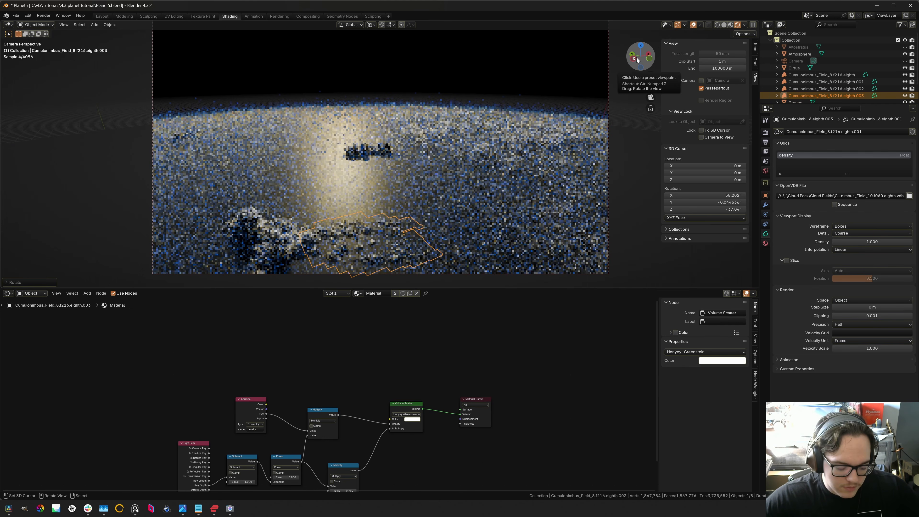
pyautogui.press('r')
pyautogui.press('r')
pyautogui.click(308, 257)
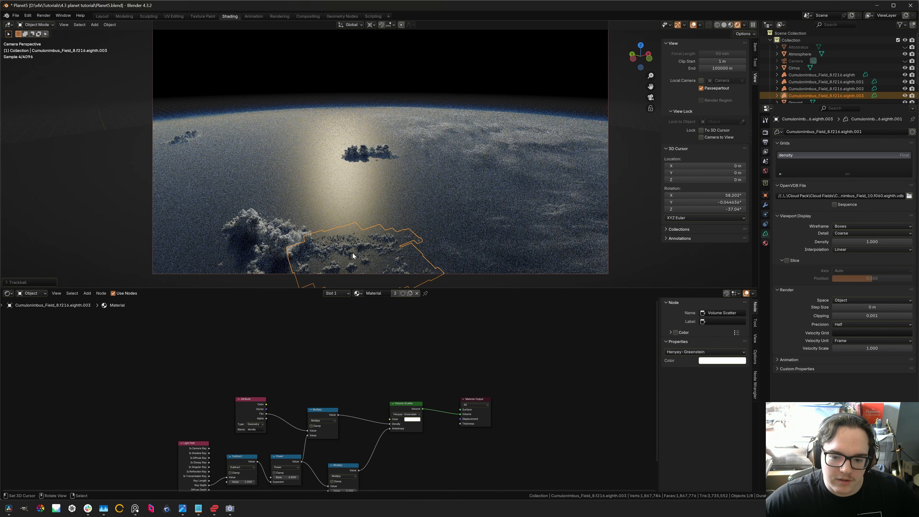
# - Duplicate the sparse foreground cloud field and trackball-rotate the copy to the right, beside the sun's reflection
pyautogui.scroll(2, 341, 249)
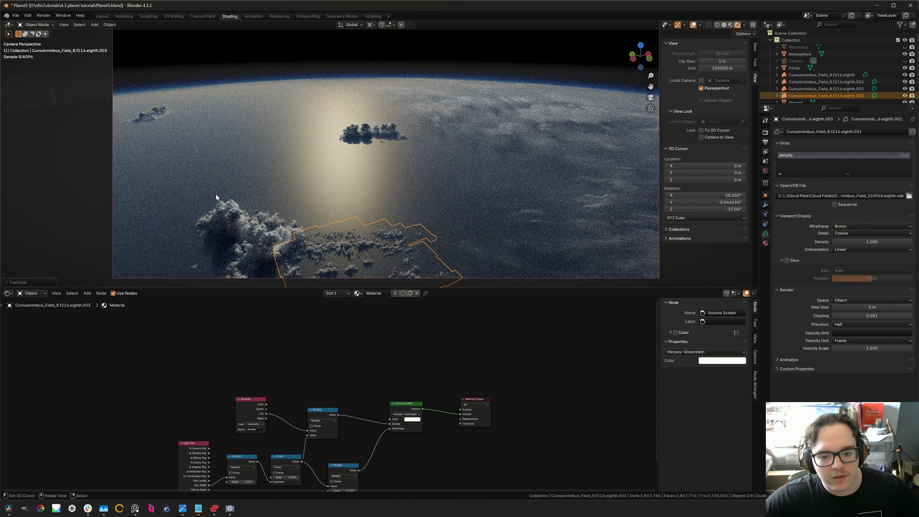
pyautogui.click(289, 248)
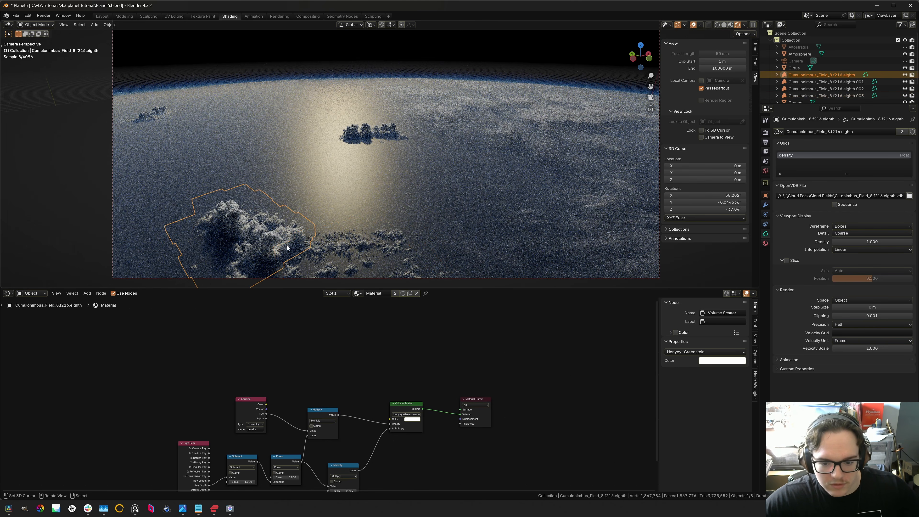
pyautogui.click(334, 252)
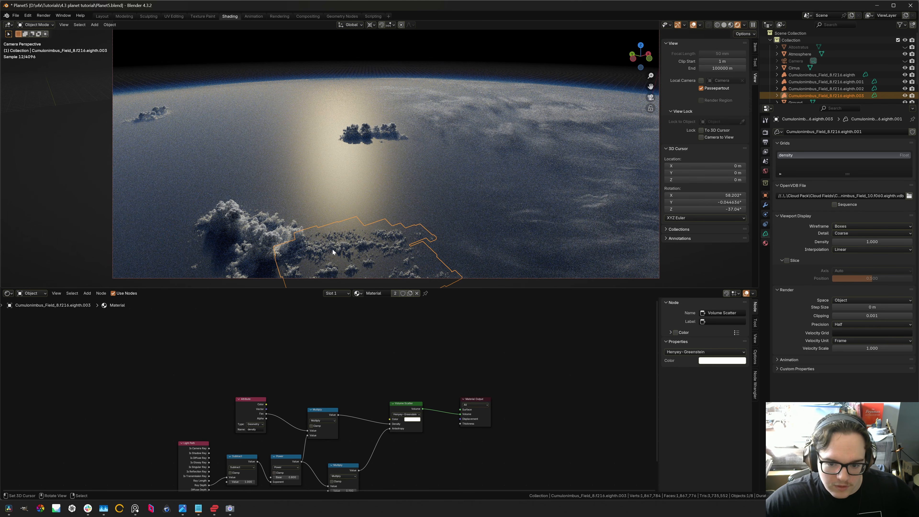
pyautogui.hotkey('shift', 'd')
pyautogui.press('r')
pyautogui.press('r')
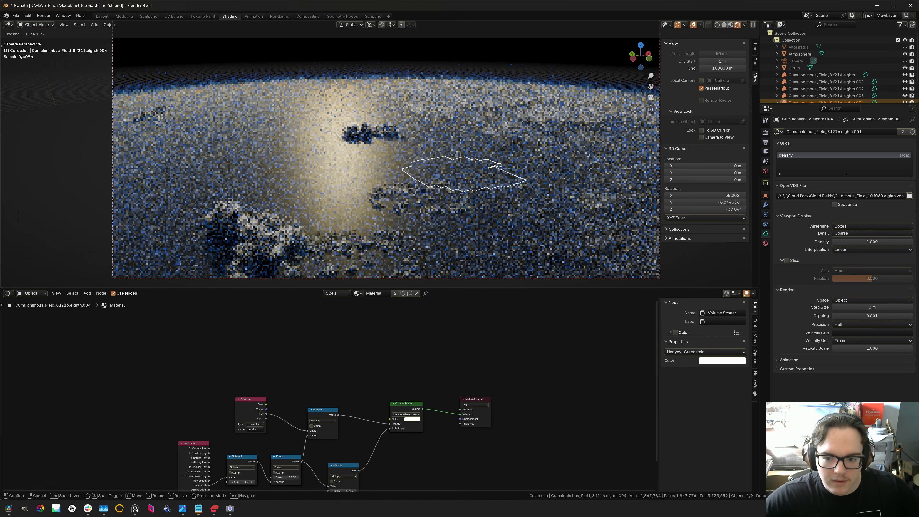
pyautogui.click(348, 249)
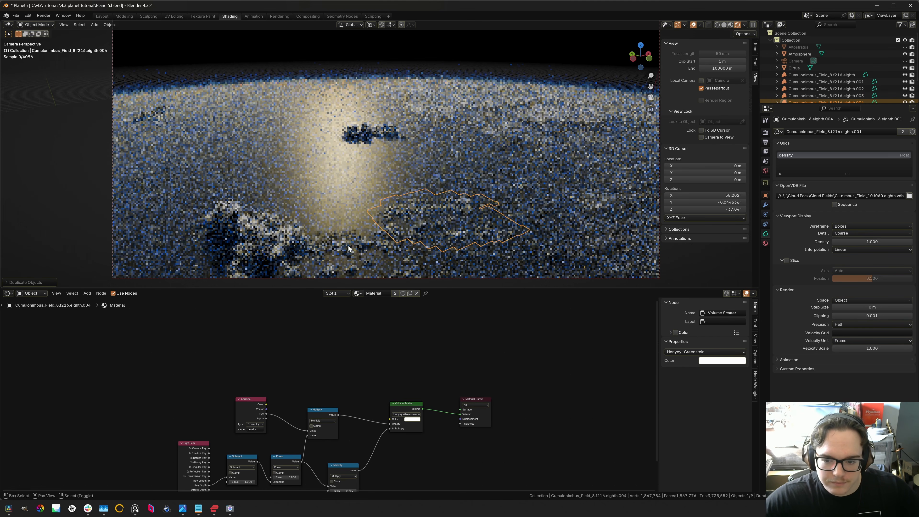
# - Rotate the duplicated sparse cloud field about 40° around its local Y axis
pyautogui.press('r')
pyautogui.press('r')
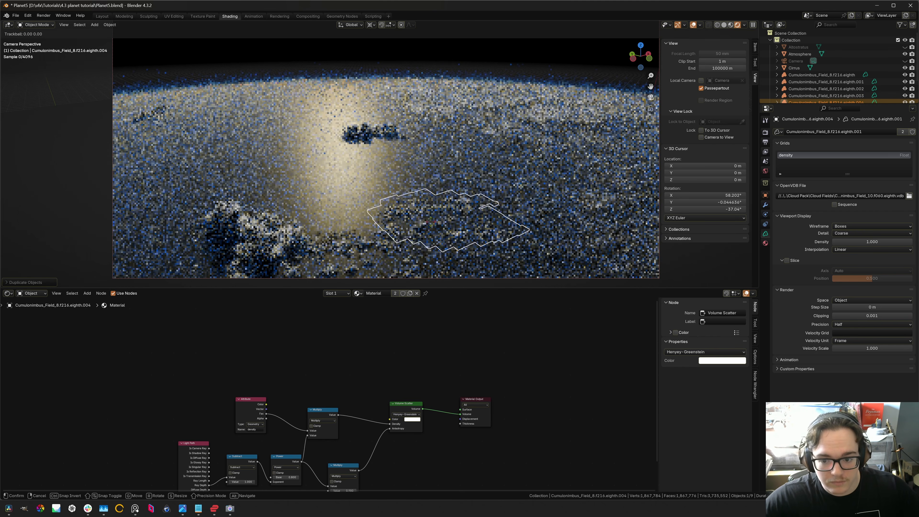
pyautogui.rightClick(434, 223)
pyautogui.press('r')
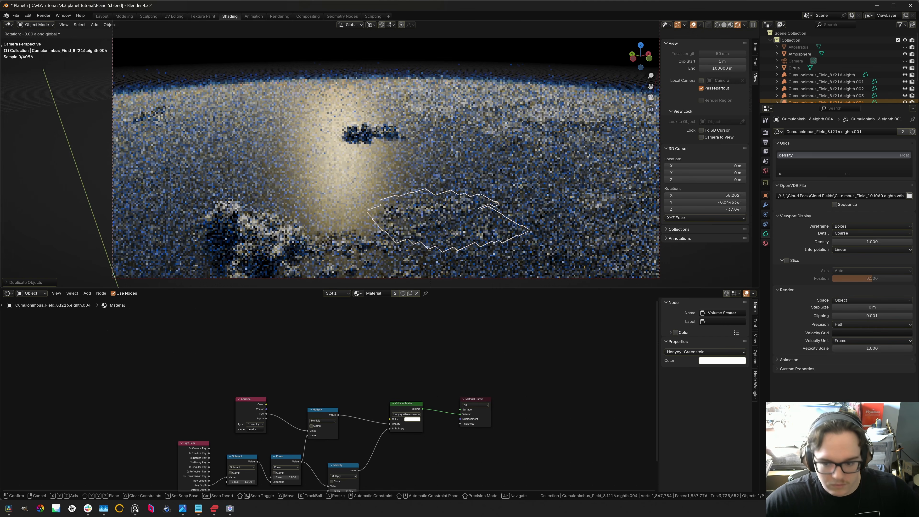
pyautogui.press('y')
pyautogui.press('y')
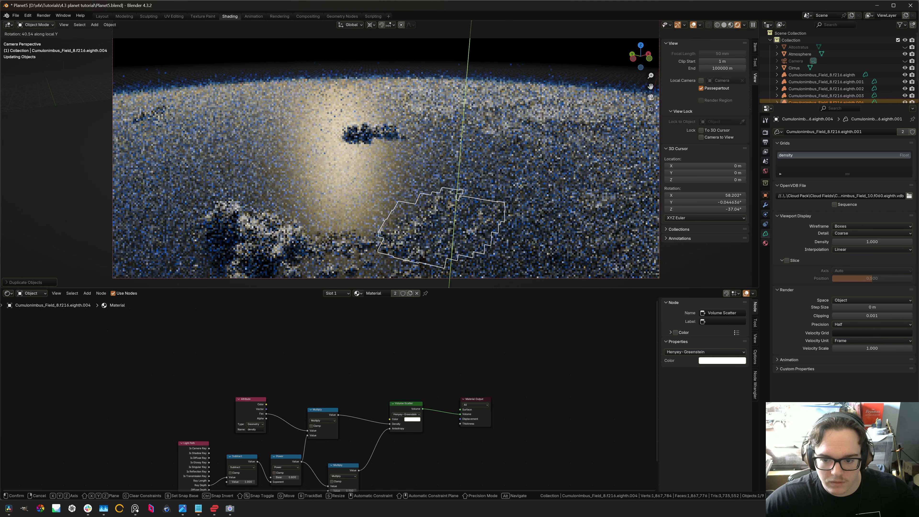
pyautogui.click(526, 245)
pyautogui.rightClick(431, 217)
pyautogui.rightClick(436, 212)
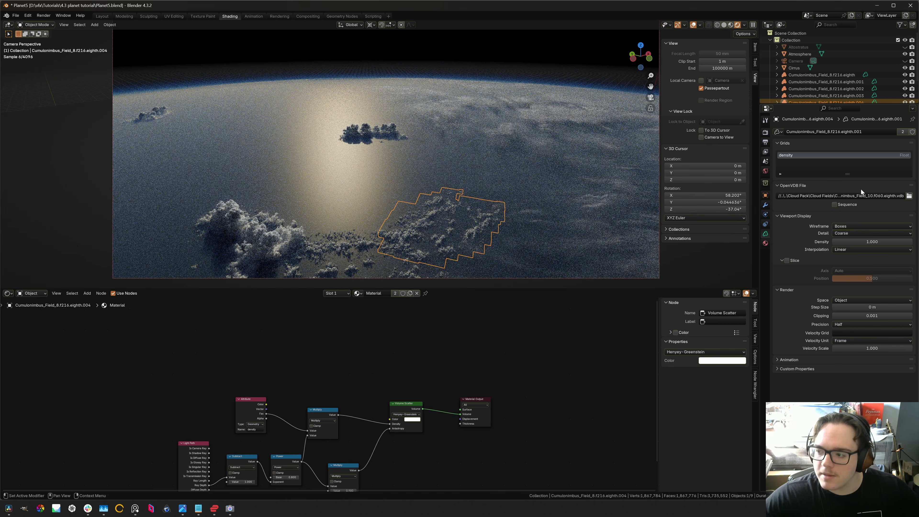
# - Make the rotated copy's volume data single-user and load Cumulonimbus_Field_10.f120.eighth.vdb as its OpenVDB file
pyautogui.click(903, 131)
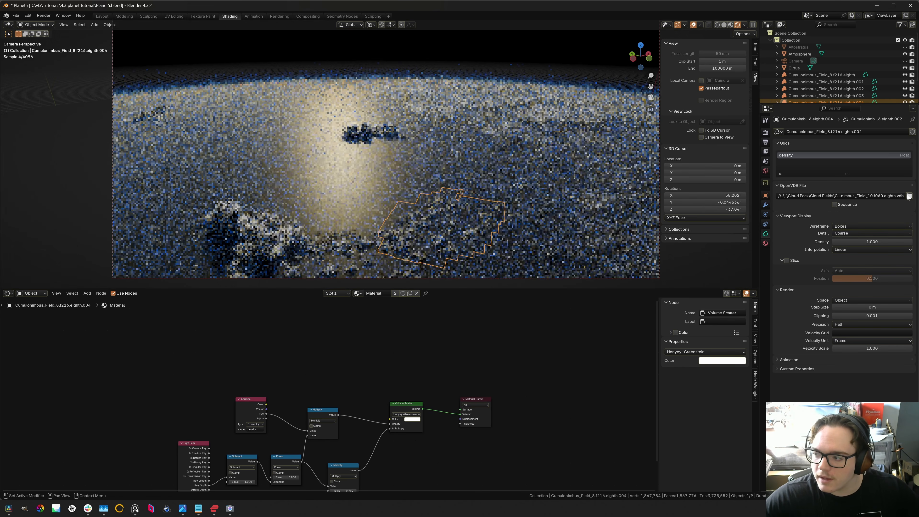
pyautogui.click(909, 196)
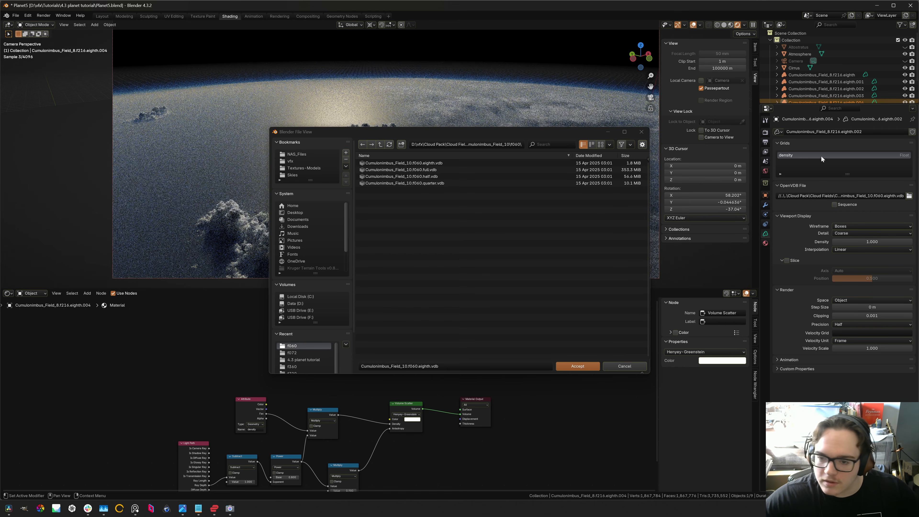
pyautogui.click(380, 144)
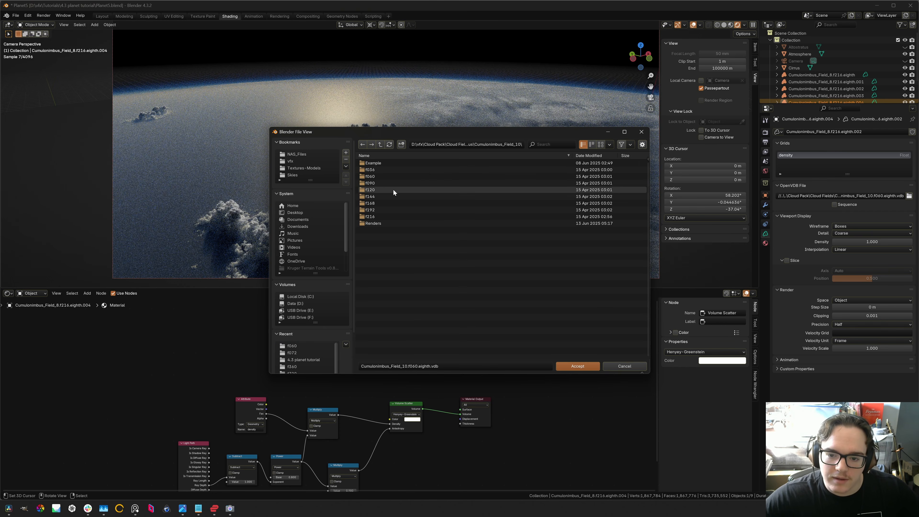
pyautogui.click(386, 186)
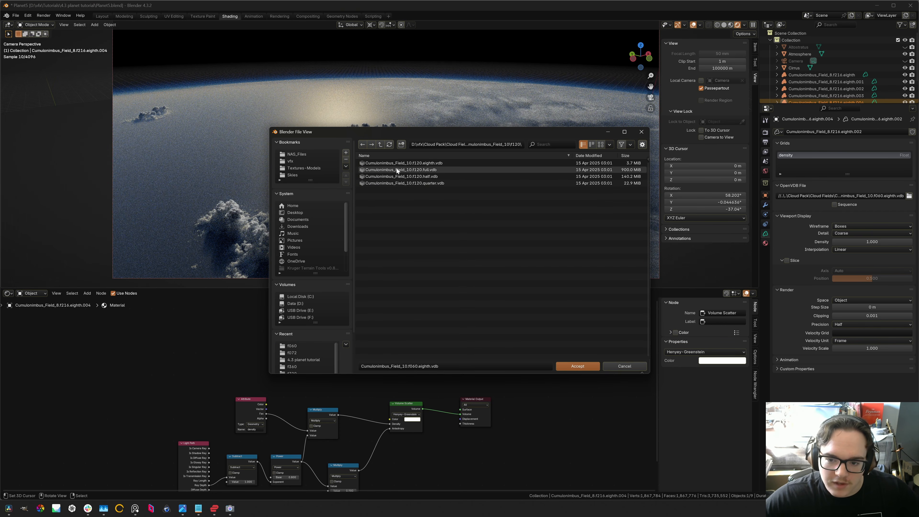
pyautogui.doubleClick(421, 163)
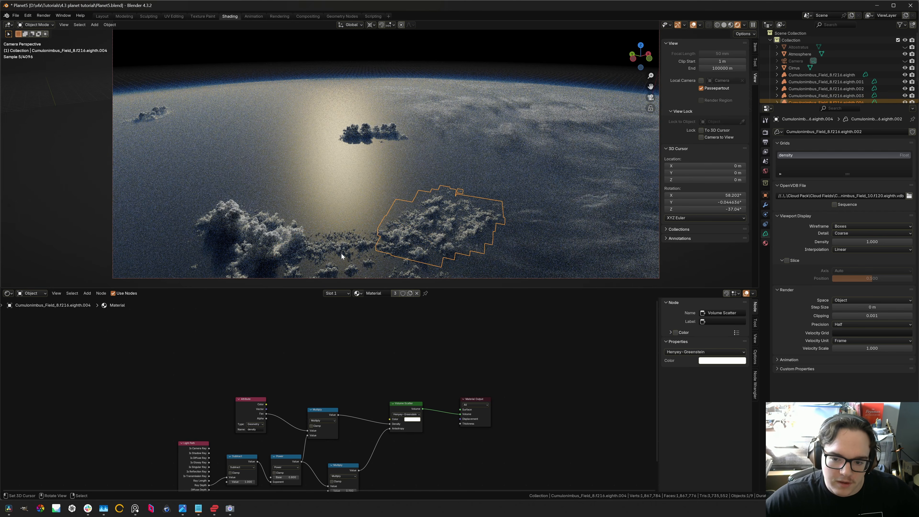
# - Trackball-rotate the sparse foreground cloud field to the right, past the denser field beside the sun's reflection
pyautogui.click(321, 246)
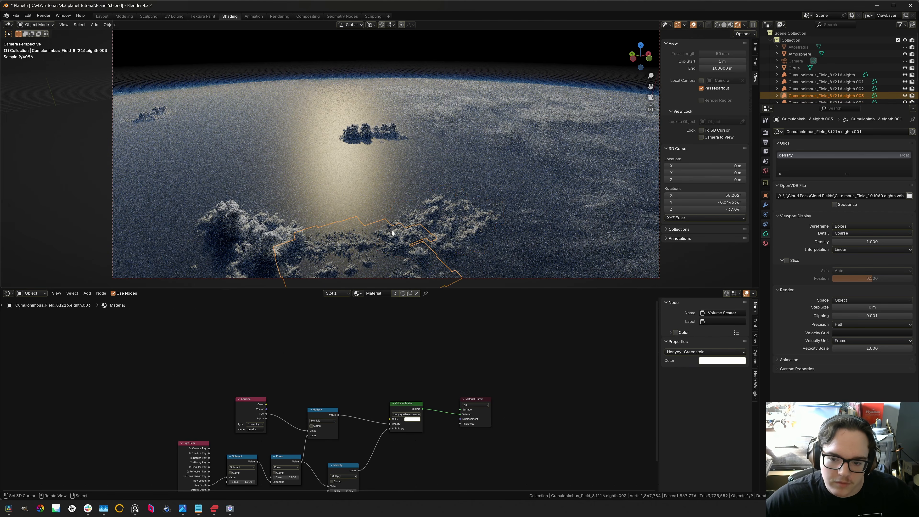
pyautogui.click(414, 223)
pyautogui.click(362, 241)
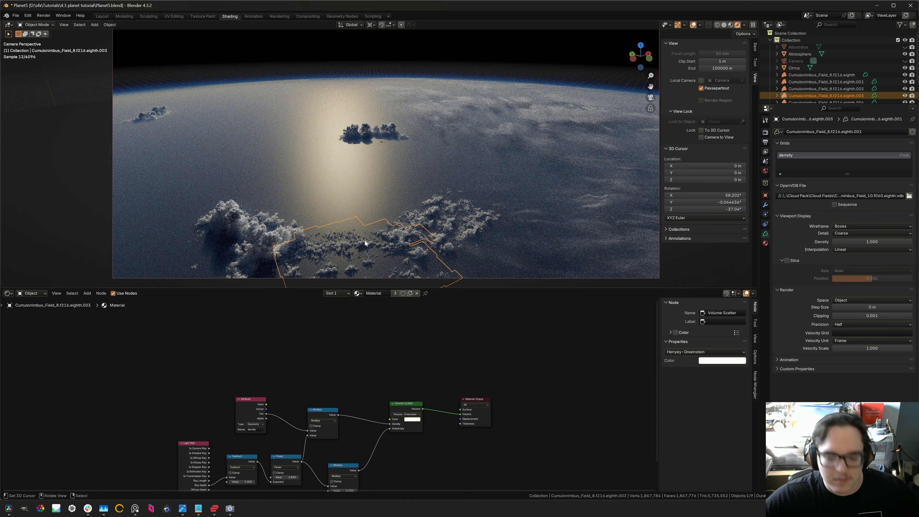
pyautogui.press('r')
pyautogui.press('r')
pyautogui.click(385, 239)
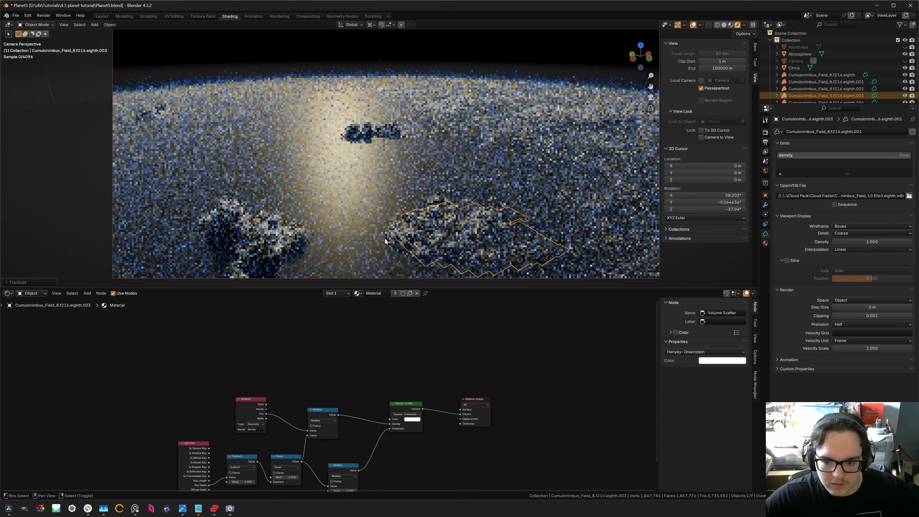
# - Trackball-rotate the denser foreground cloud field to the left until it meets the large cumulonimbus
pyautogui.click(404, 229)
pyautogui.press('r')
pyautogui.press('r')
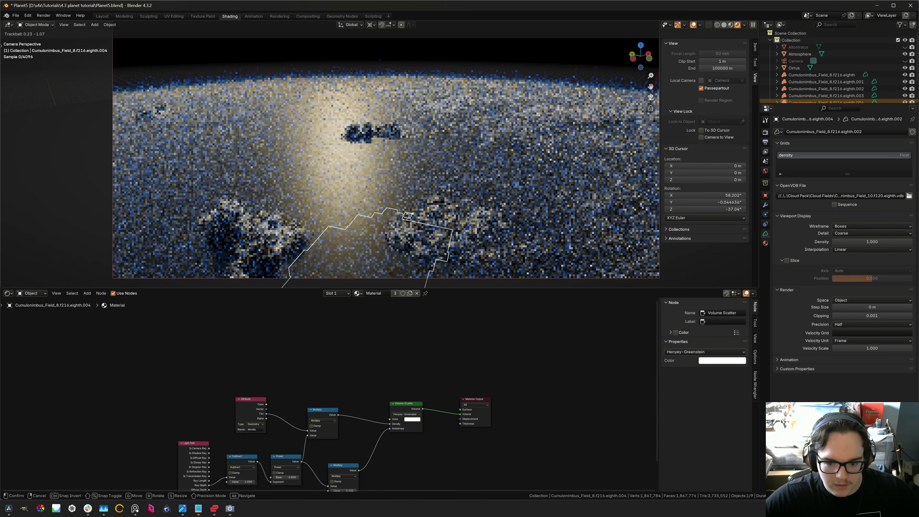
pyautogui.click(390, 230)
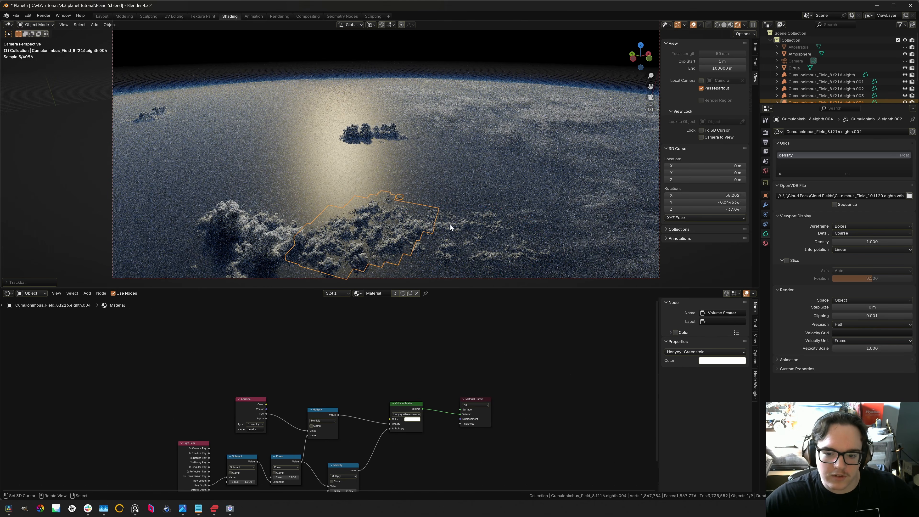
# - Turn the denser cloud field about its local Y axis and trackball-rotate it slightly closer to the camera
pyautogui.press('r')
pyautogui.press('z')
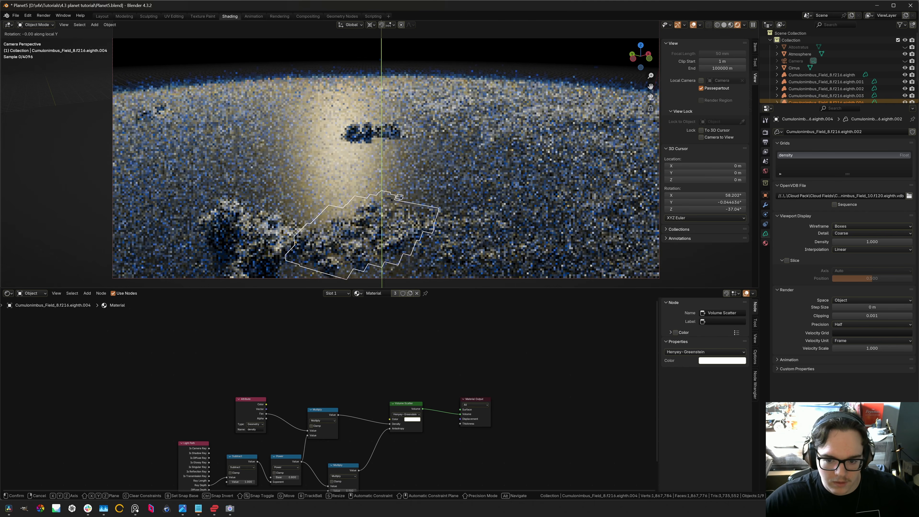
pyautogui.click(628, 27)
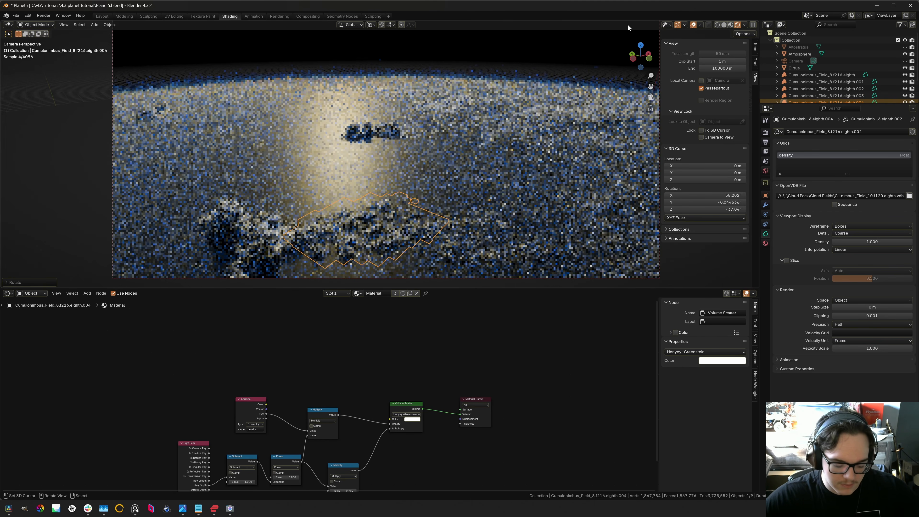
pyautogui.press('r')
pyautogui.press('r')
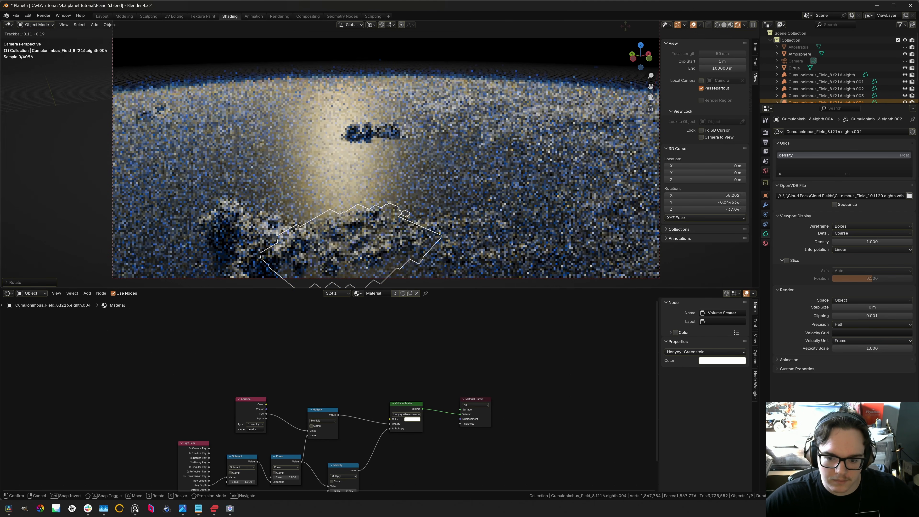
pyautogui.click(696, 46)
# - Rotate the sparse cloud field about its local Y axis and trackball-rotate it up against the far edge of the denser field
pyautogui.rightClick(487, 220)
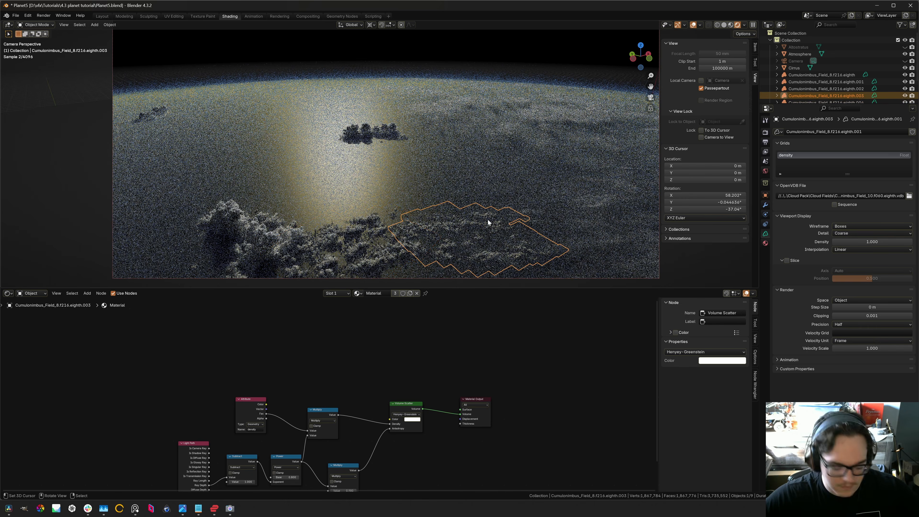
pyautogui.press('r')
pyautogui.press('y')
pyautogui.press('y')
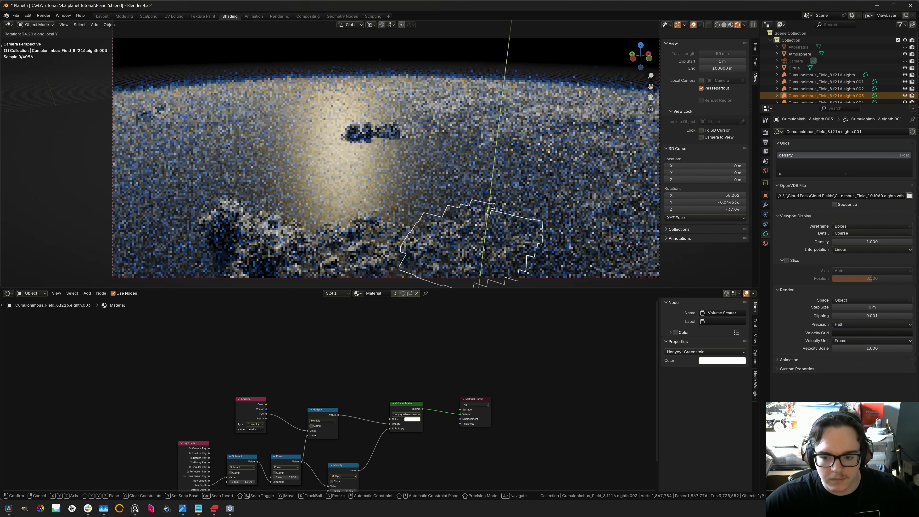
pyautogui.click(389, 143)
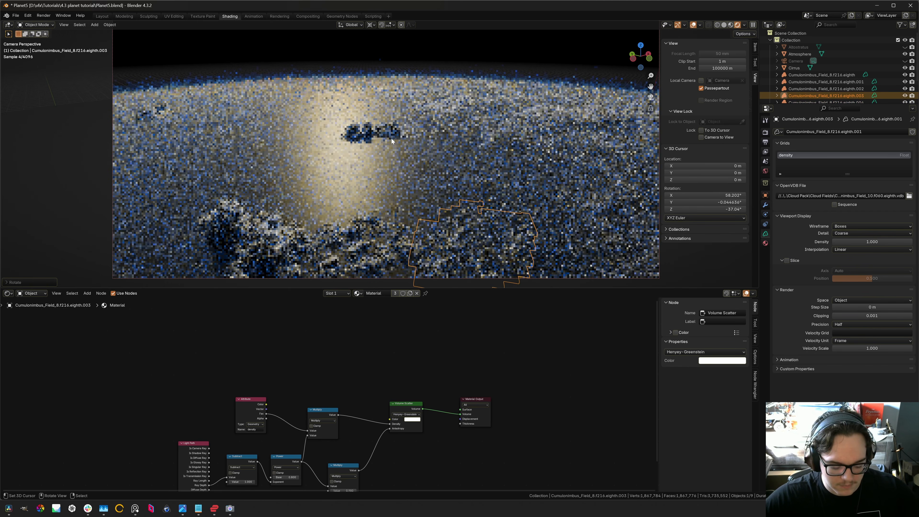
pyautogui.press('r')
pyautogui.press('r')
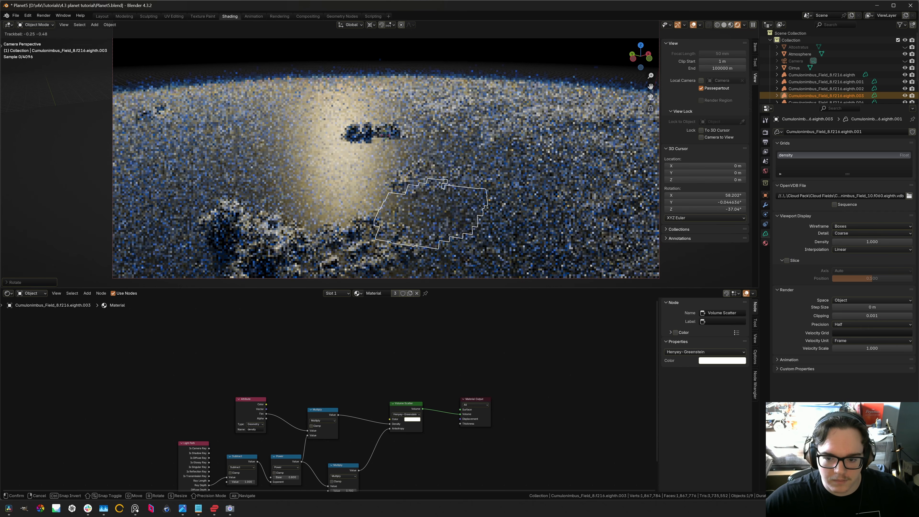
pyautogui.click(386, 135)
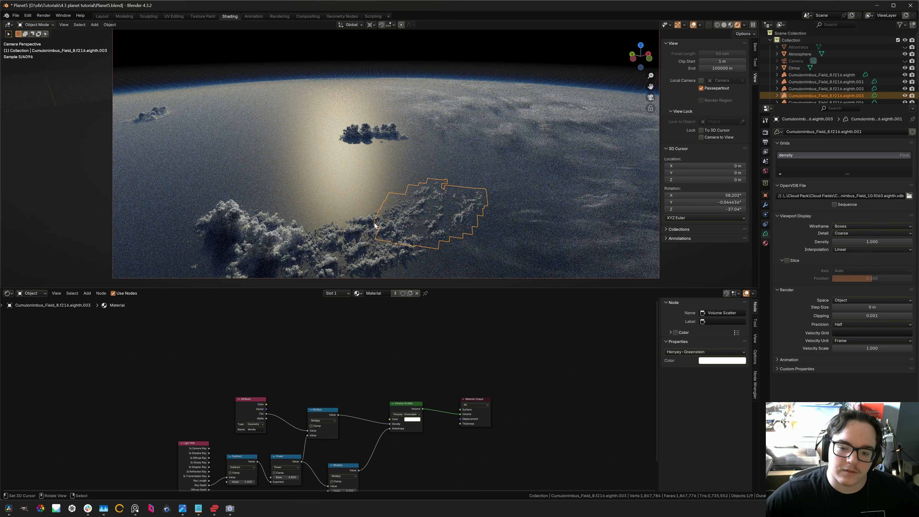
# - Rotate the large foreground cumulonimbus about its local Y axis and trackball-rotate it closer to the camera, in line with the neighbouring fields
pyautogui.click(375, 224)
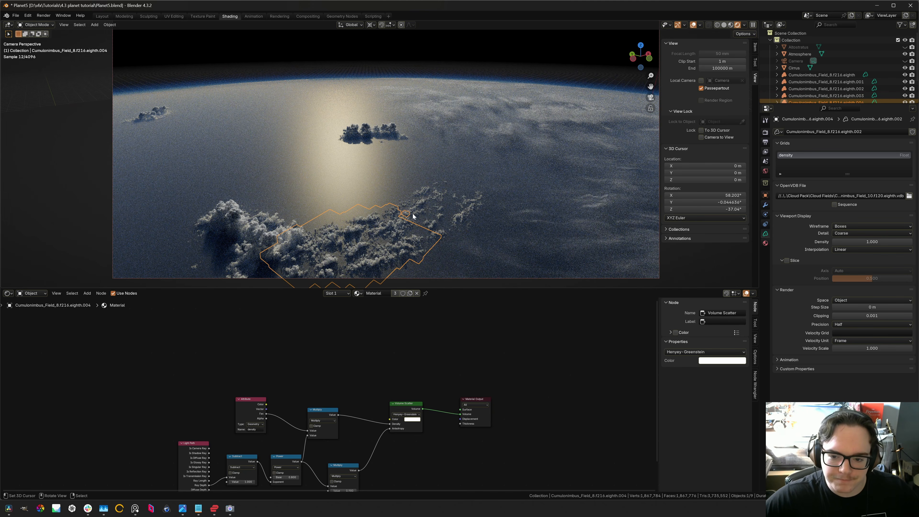
pyautogui.click(369, 221)
pyautogui.click(263, 235)
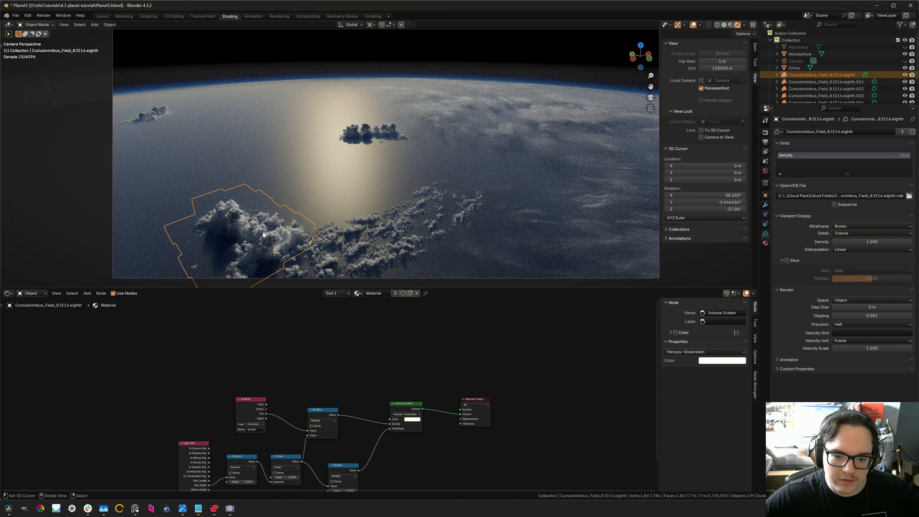
pyautogui.press('r')
pyautogui.press('y')
pyautogui.press('y')
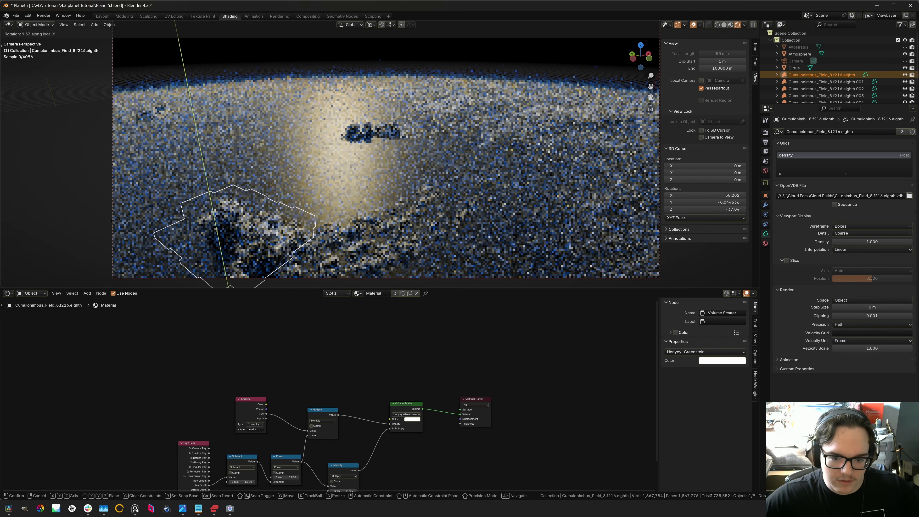
pyautogui.press('Return')
pyautogui.press('r')
pyautogui.press('r')
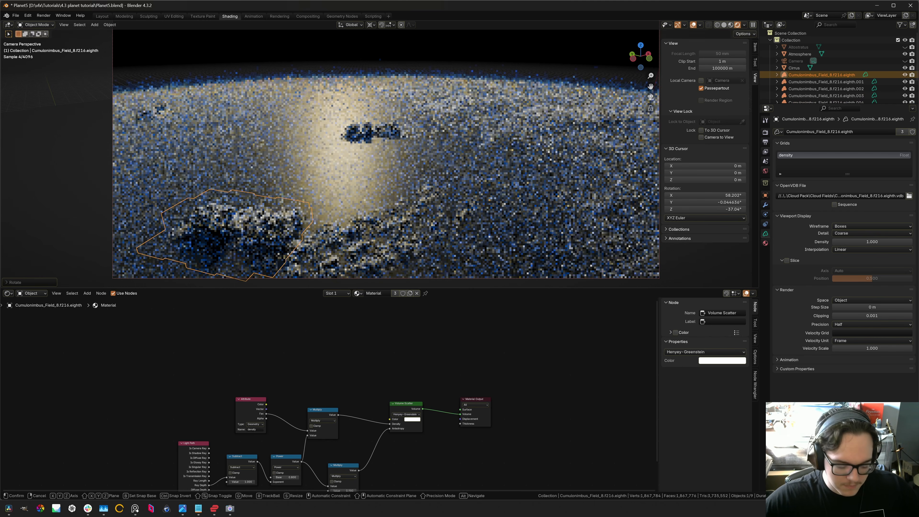
pyautogui.click(529, 234)
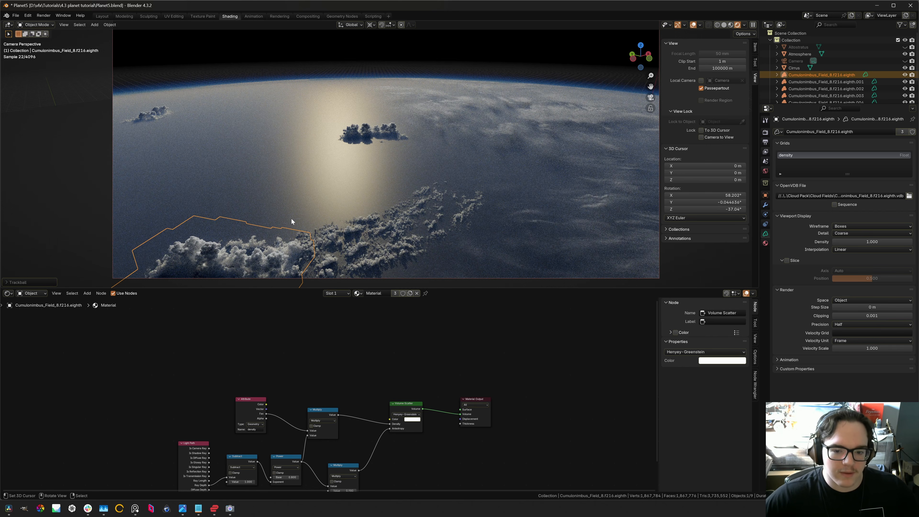
# - Examine the foreground cloud fields one by one, checking how their overlapping edges blend into a single cloud bank
pyautogui.click(322, 239)
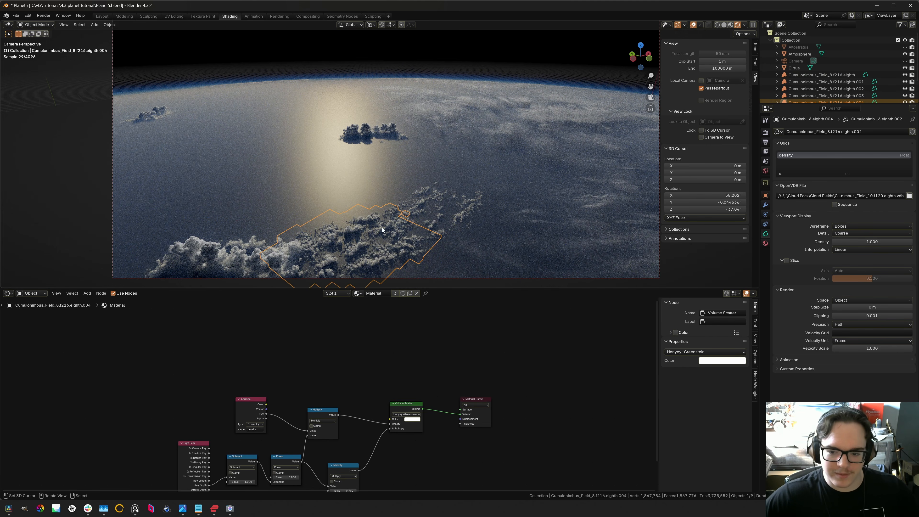
pyautogui.click(415, 213)
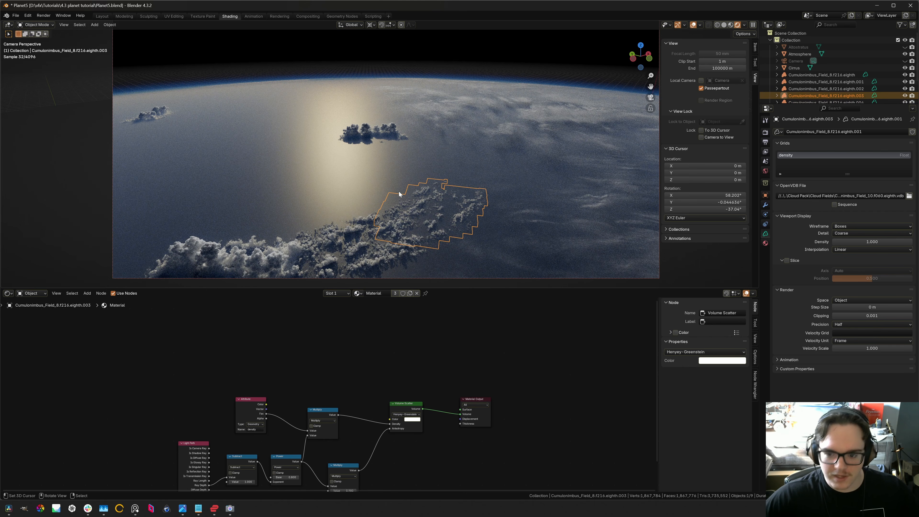
pyautogui.click(366, 229)
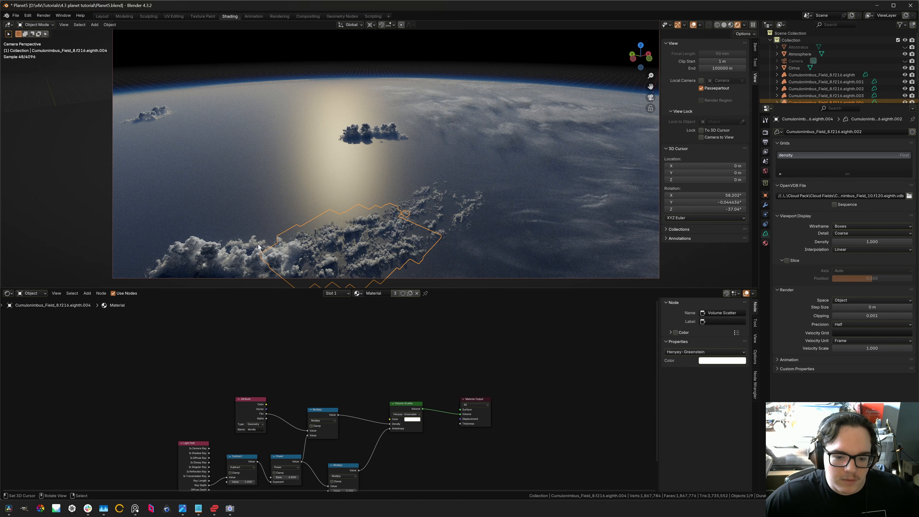
pyautogui.click(248, 251)
pyautogui.click(313, 241)
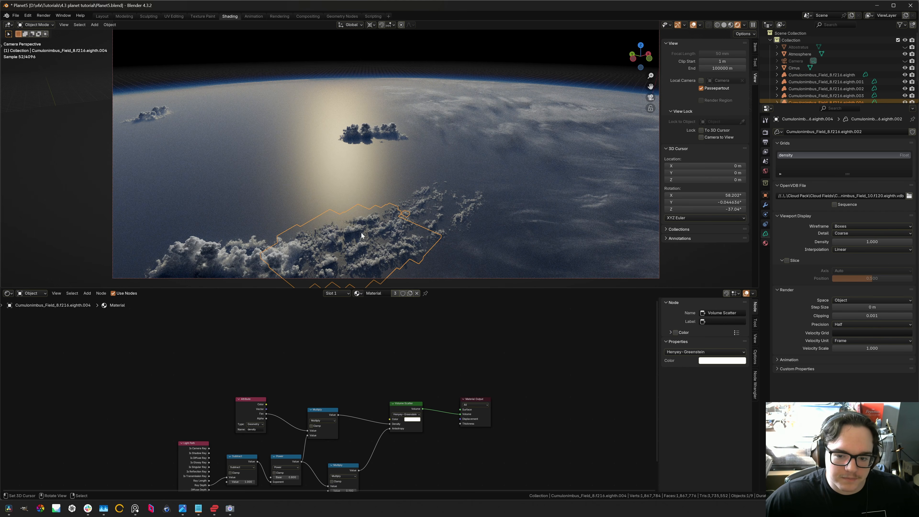
pyautogui.click(420, 211)
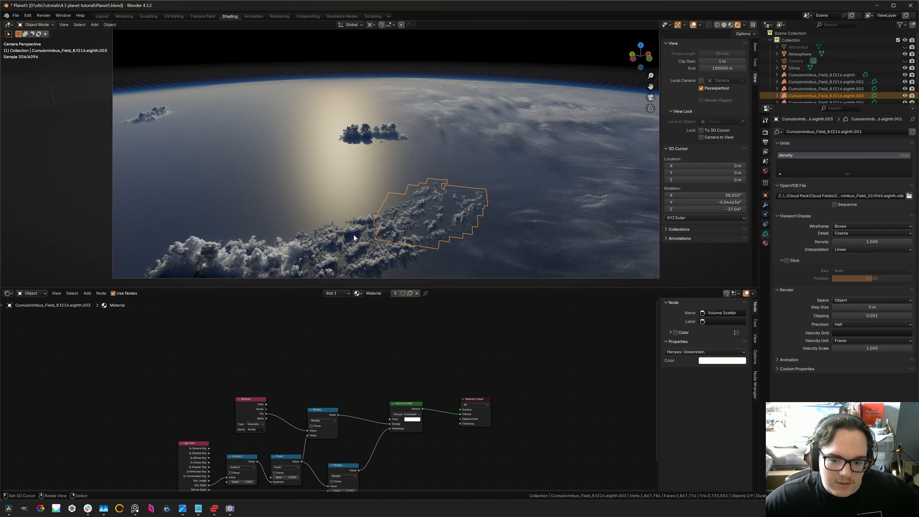
pyautogui.click(425, 186)
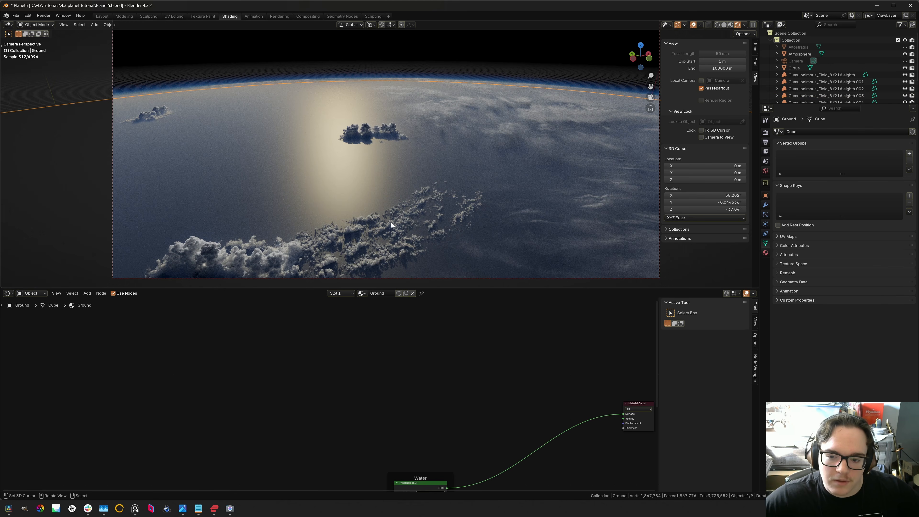
# - Duplicate the large foreground cumulonimbus and trackball-rotate the copy over the open water beyond it, at the left of the sun's reflection
pyautogui.click(330, 253)
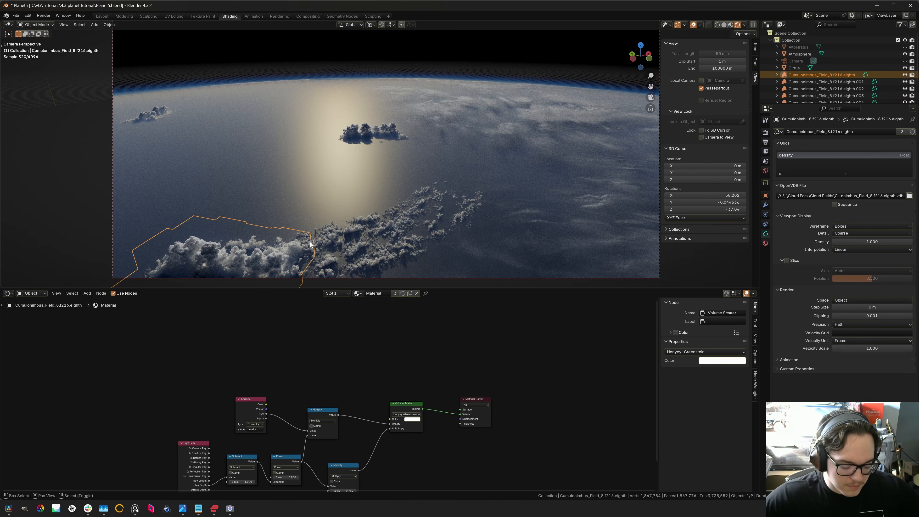
pyautogui.hotkey('shift', 'd')
pyautogui.press('r')
pyautogui.press('r')
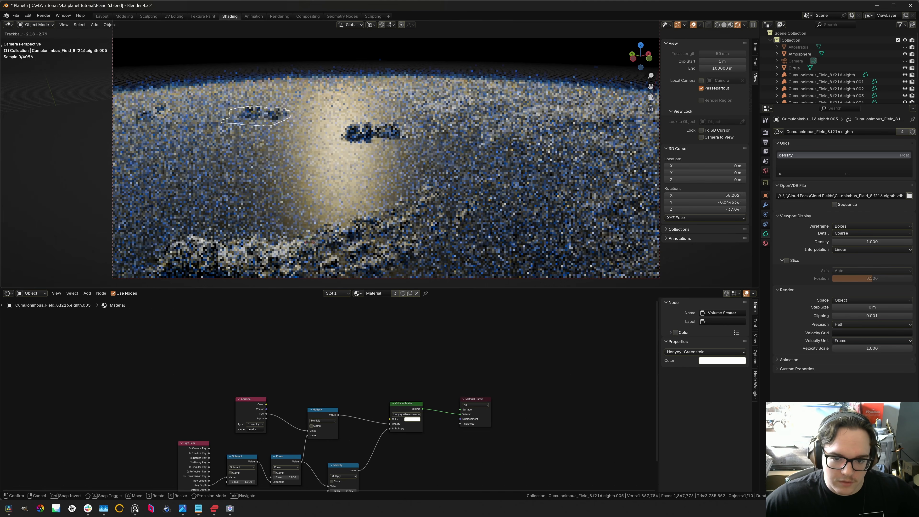
pyautogui.click(351, 266)
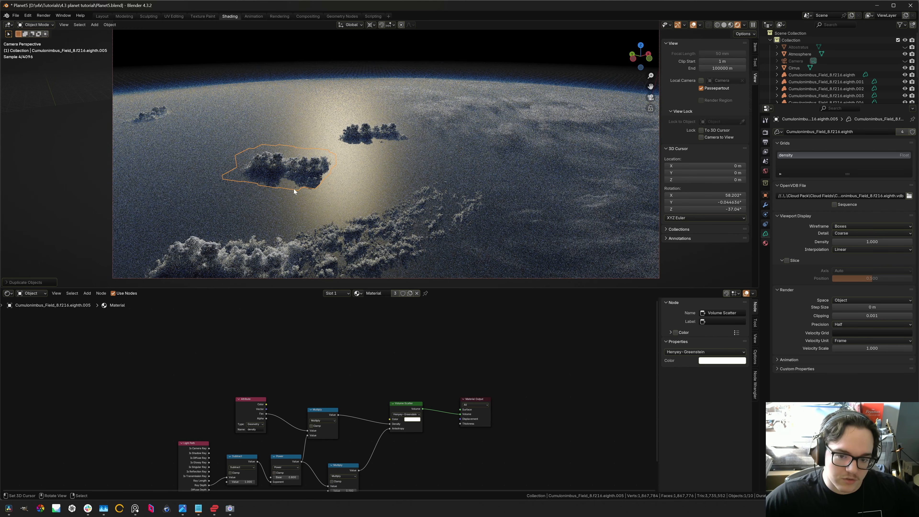
# - Trackball-rotate the duplicated cumulonimbus farther left, clear of the sun's reflection
pyautogui.press('r')
pyautogui.press('r')
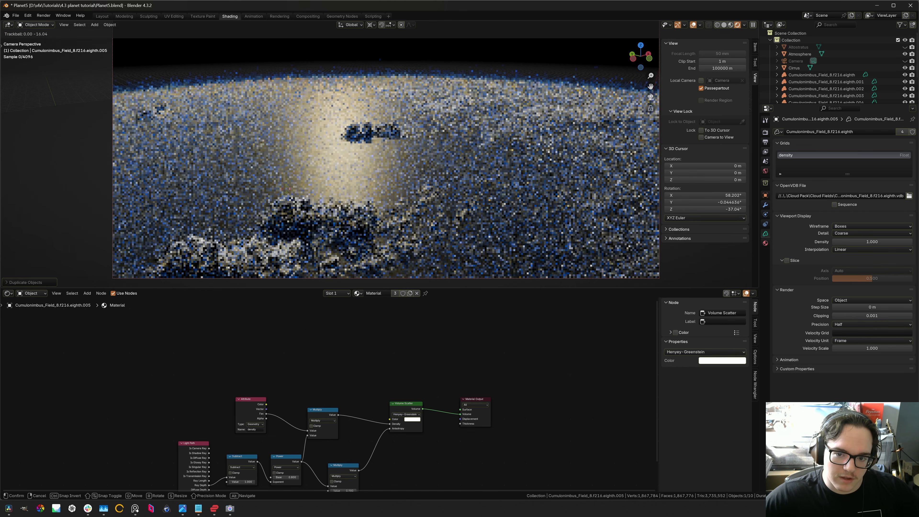
pyautogui.press('r')
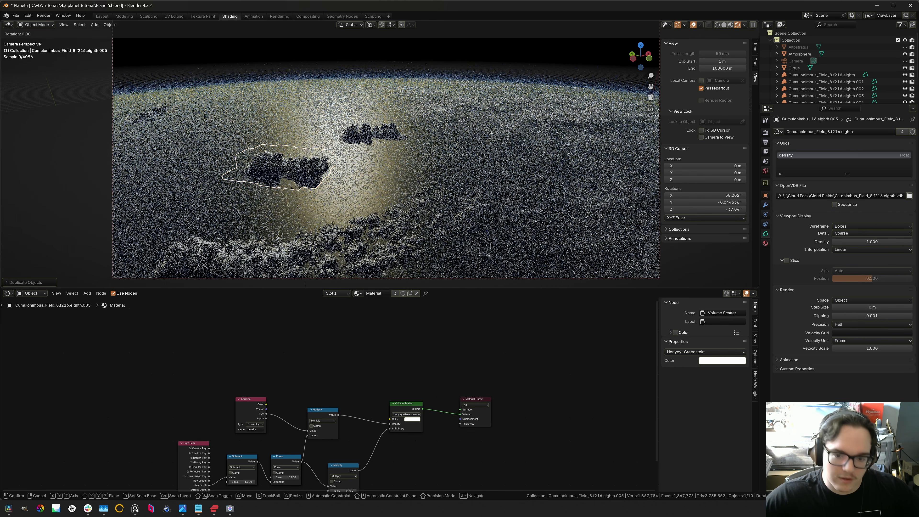
pyautogui.press('r')
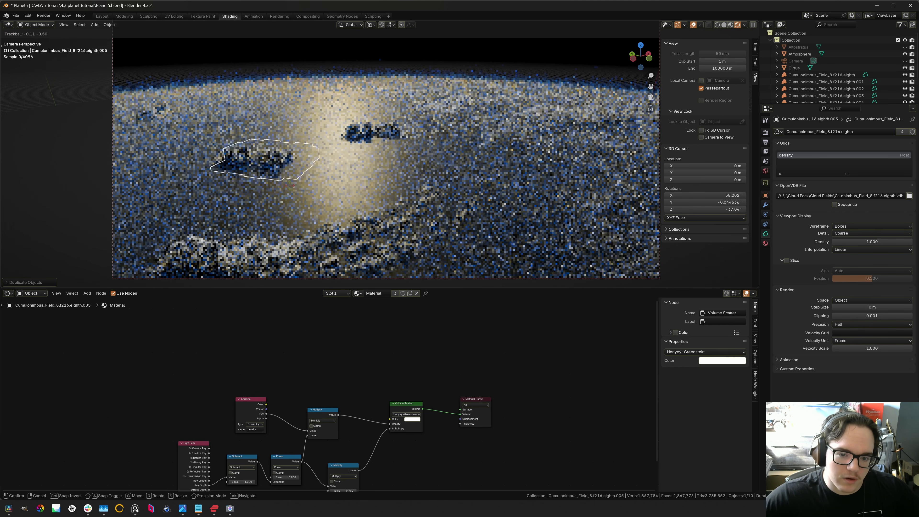
pyautogui.click(289, 190)
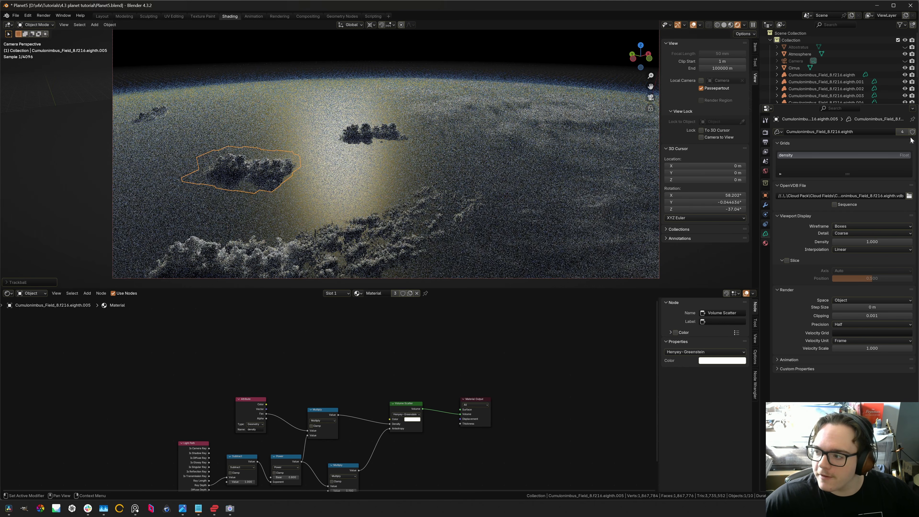
# - Make the duplicated cumulonimbus's volume data single-user and load Cumulonimbus_Field_12.f135.eighth.vdb as its OpenVDB file
pyautogui.click(903, 132)
pyautogui.click(909, 195)
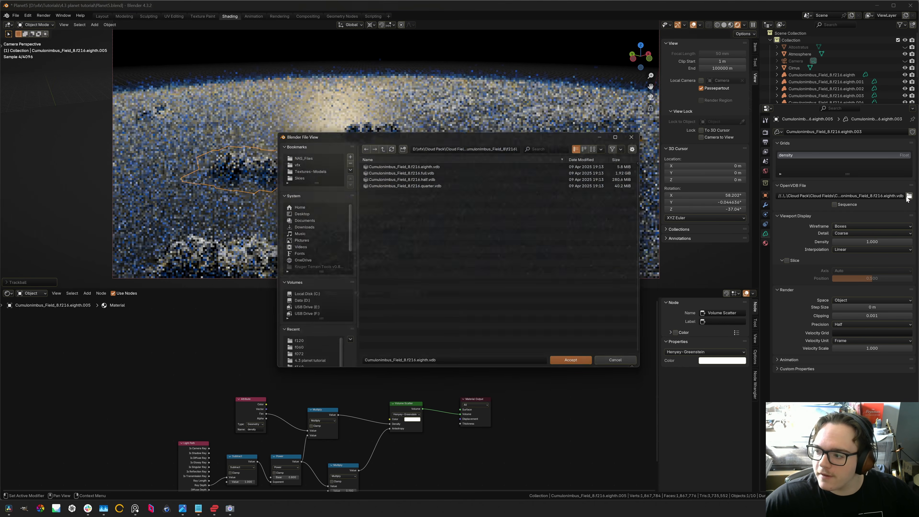
pyautogui.click(379, 145)
pyautogui.click(380, 145)
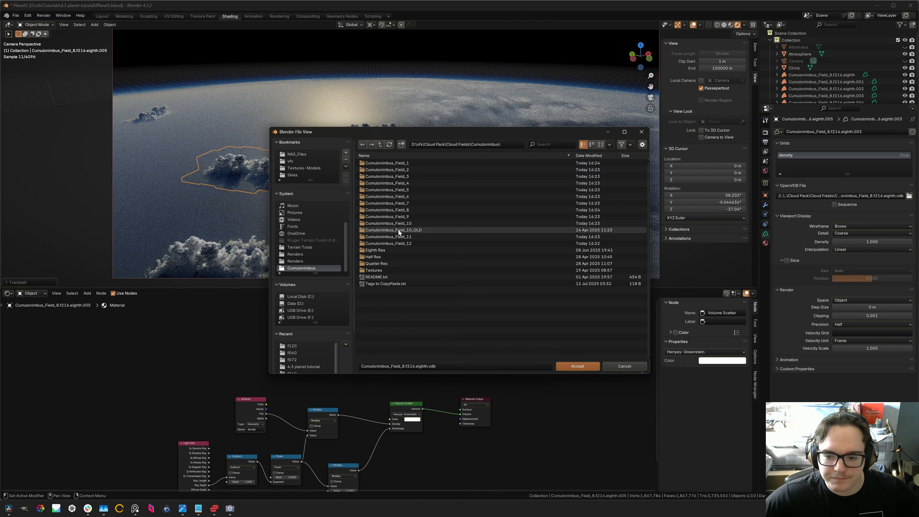
pyautogui.doubleClick(399, 243)
pyautogui.doubleClick(386, 210)
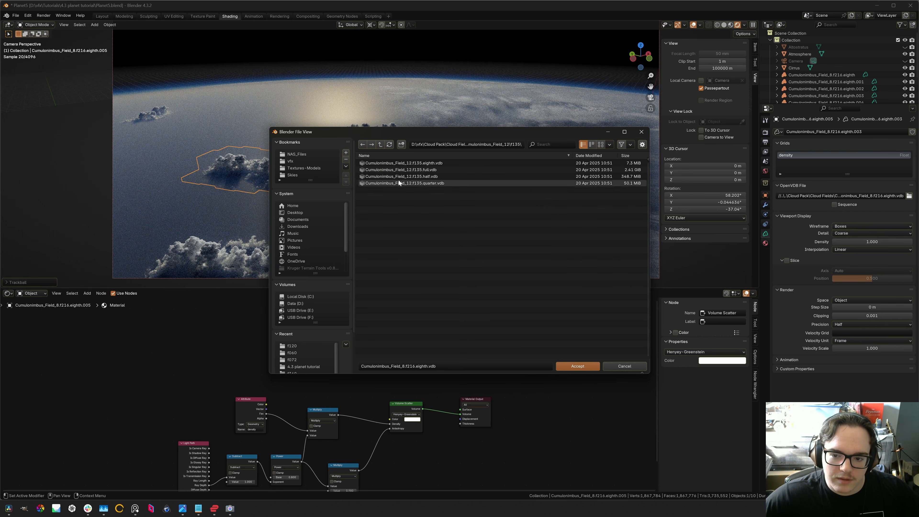
pyautogui.doubleClick(402, 164)
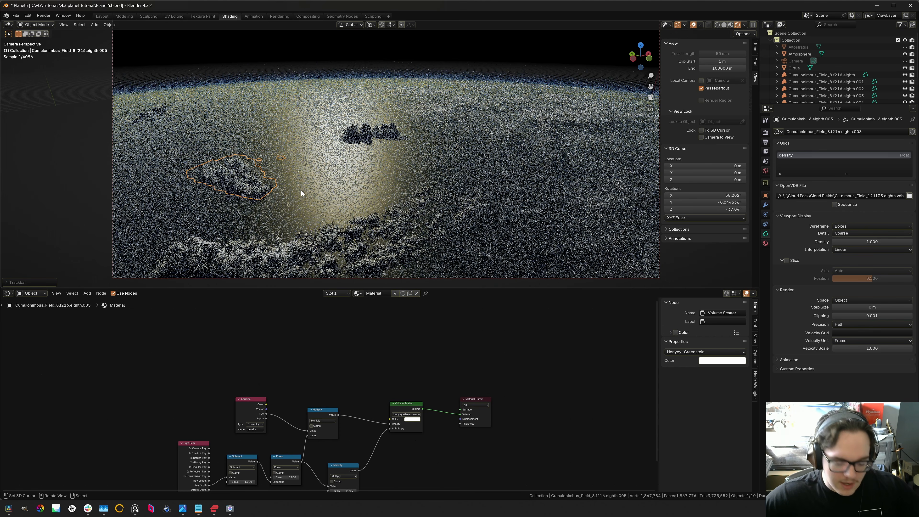
# - Trackball-rotate the Cumulonimbus_Field_12 cloud down to the left end of the foreground cloud bank
pyautogui.press('r')
pyautogui.press('r')
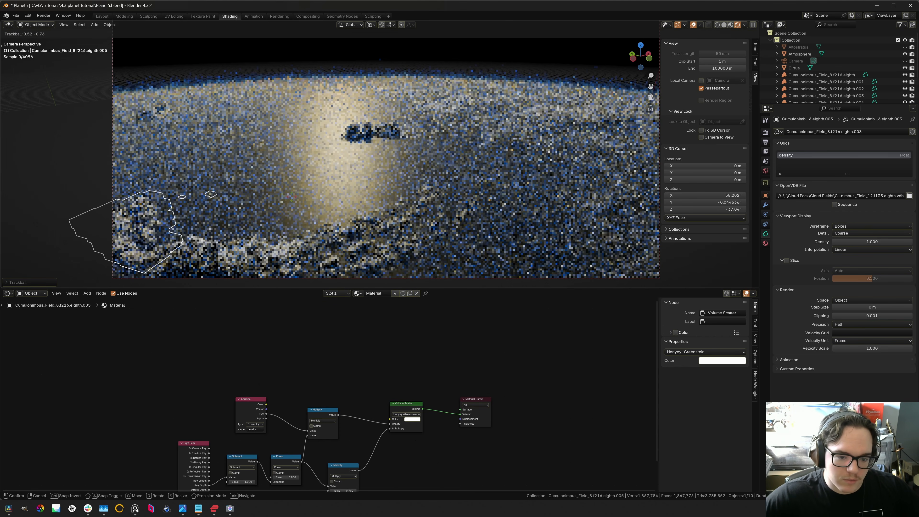
pyautogui.click(268, 176)
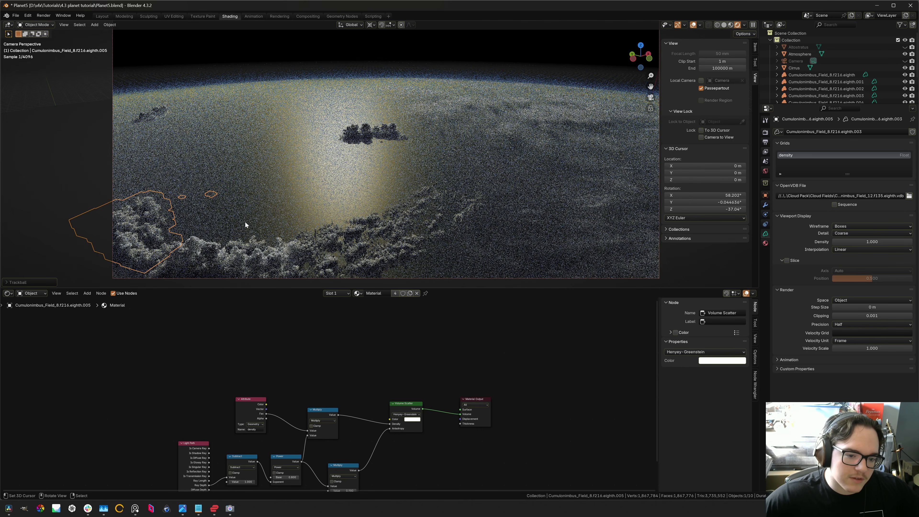
pyautogui.click(138, 127)
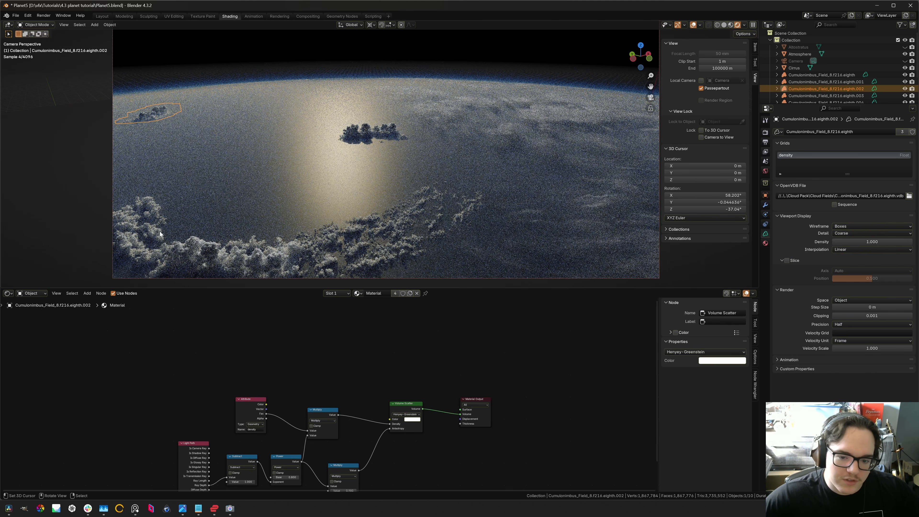
pyautogui.click(133, 236)
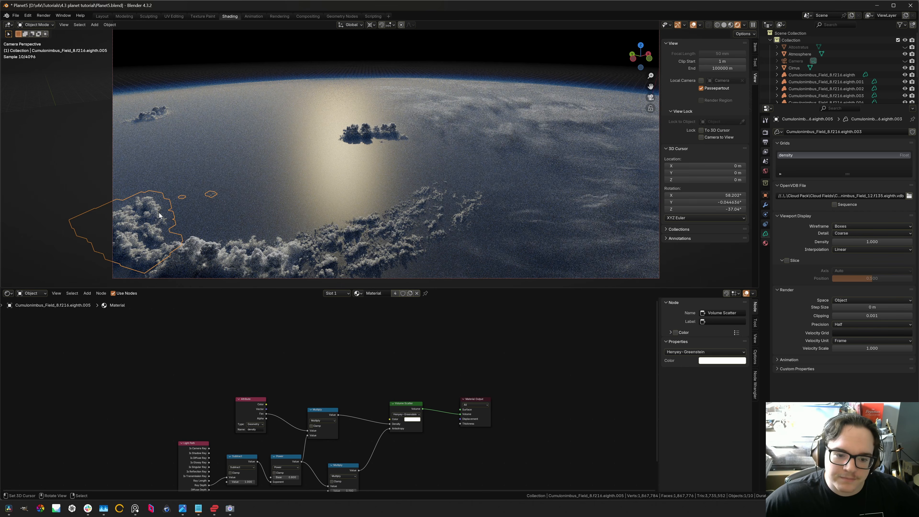
pyautogui.rightClick(149, 216)
pyautogui.rightClick(150, 215)
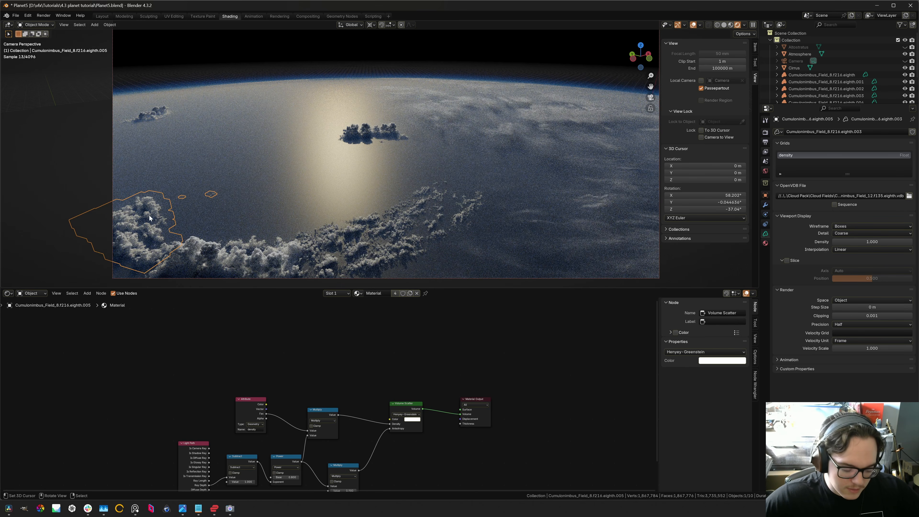
# - Trackball-rotate the same cloud slightly lower so its edge blends into the neighbouring foreground cumulonimbus
pyautogui.press('r')
pyautogui.press('r')
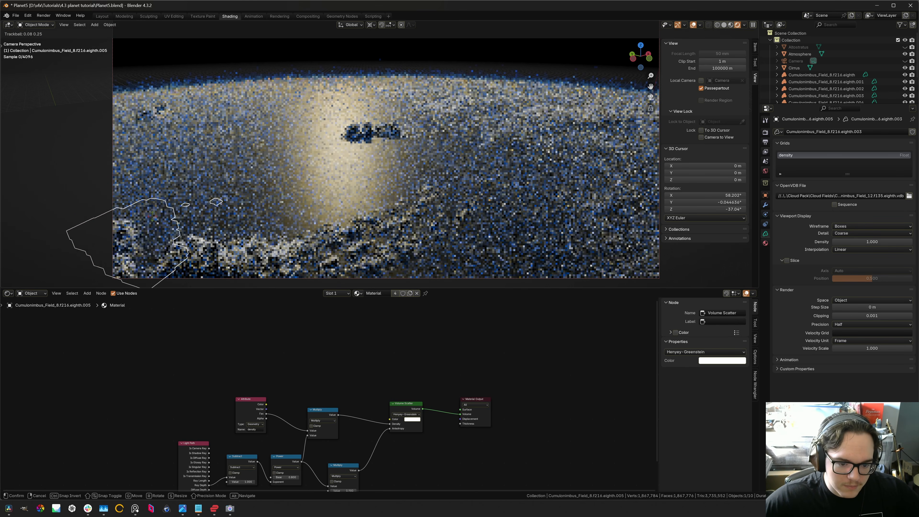
pyautogui.click(153, 219)
pyautogui.rightClick(146, 243)
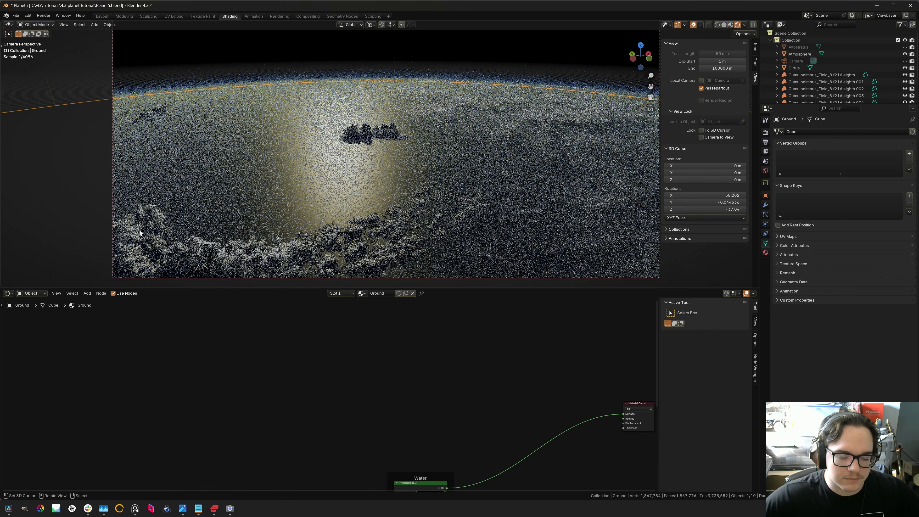
pyautogui.rightClick(202, 250)
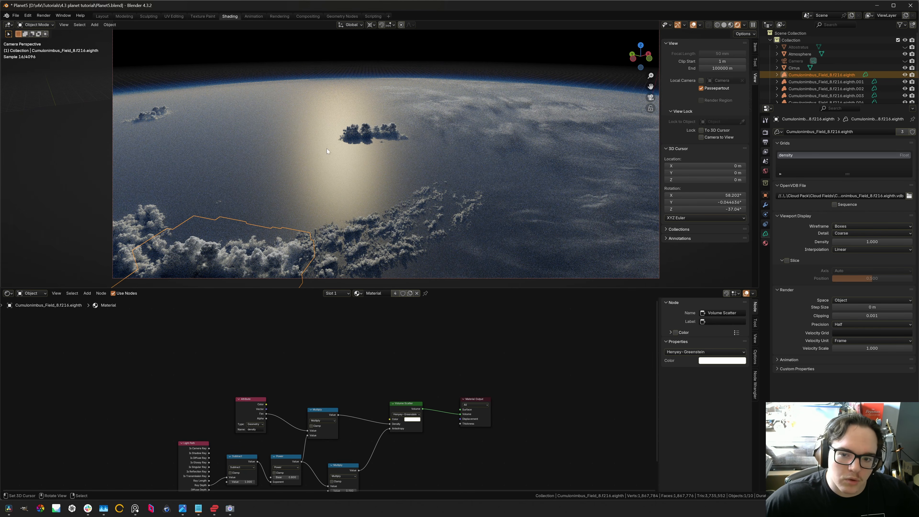
# - Duplicate the cloud at the foreground bank's left end and trackball-rotate the copy to the right side of the distant cloud in the sun's reflection
pyautogui.click(149, 223)
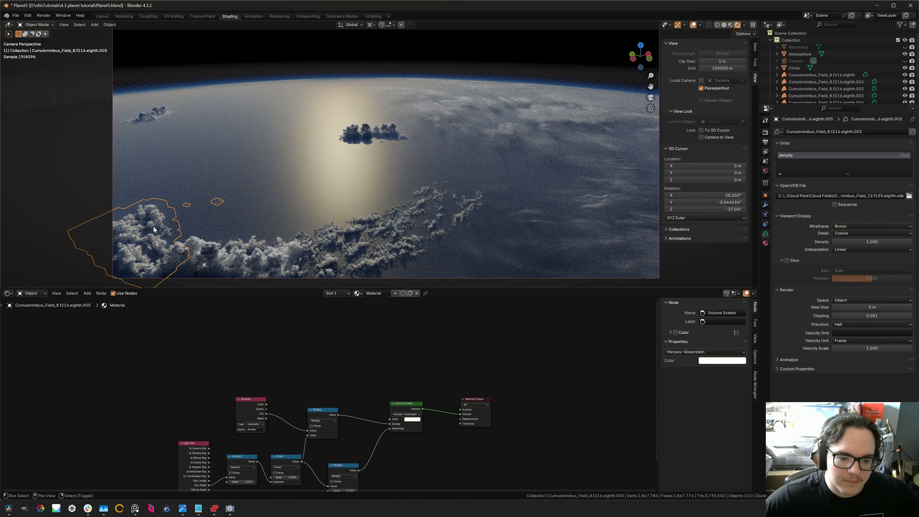
pyautogui.hotkey('shift', 'd')
pyautogui.press('r')
pyautogui.press('r')
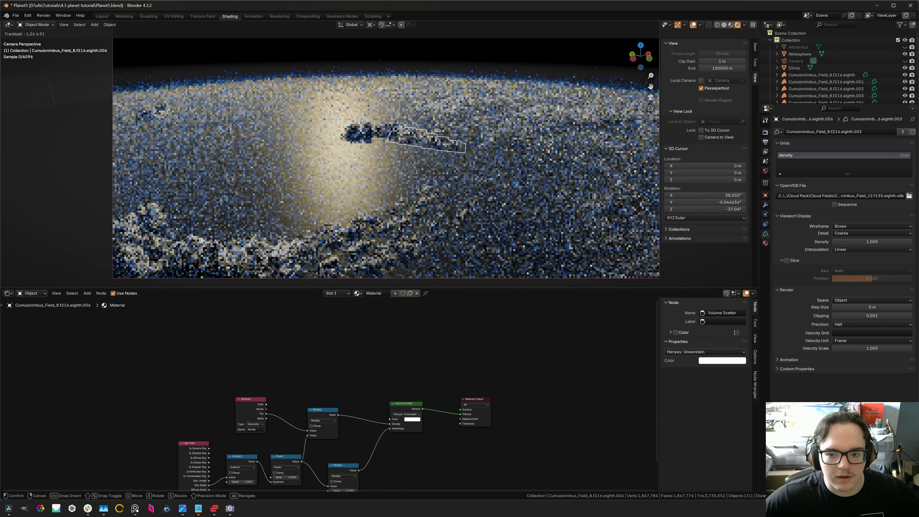
pyautogui.click(187, 215)
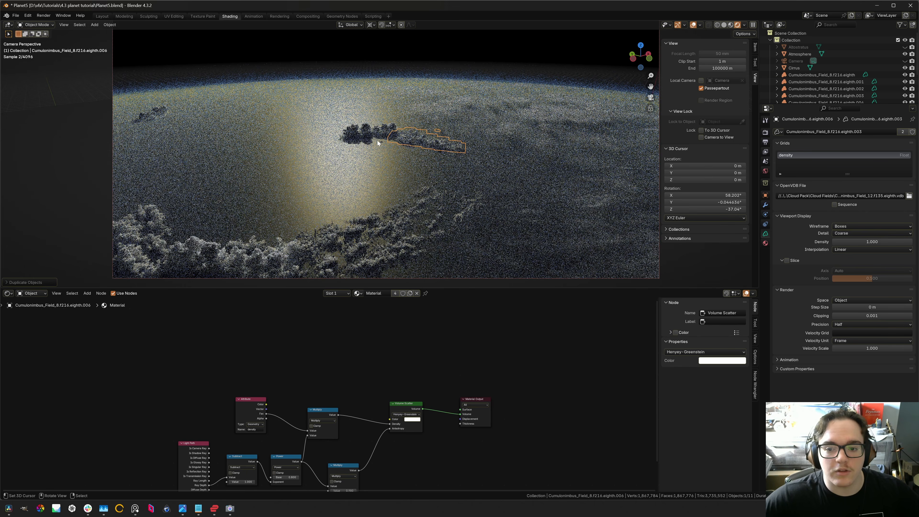
pyautogui.rightClick(406, 137)
pyautogui.hotkey('ctrl', 'z')
# - Duplicate the four foreground cumulonimbus fields together and trackball-rotate the copies to the left side of the distant cloud in the sun's reflection
pyautogui.rightClick(408, 211)
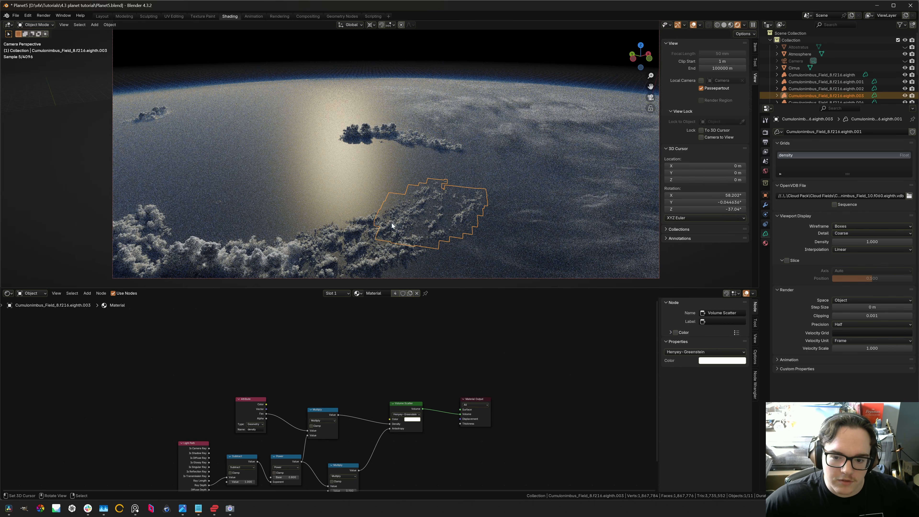
pyautogui.keyDown('shift'); pyautogui.rightClick(374, 239); pyautogui.keyUp('shift')
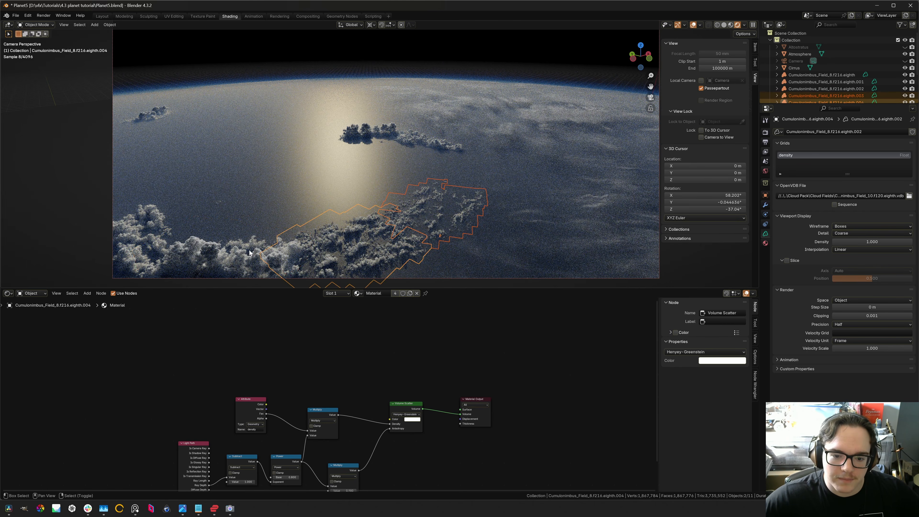
pyautogui.keyDown('shift'); pyautogui.rightClick(281, 250); pyautogui.keyUp('shift')
pyautogui.keyDown('shift'); pyautogui.rightClick(240, 233); pyautogui.keyUp('shift')
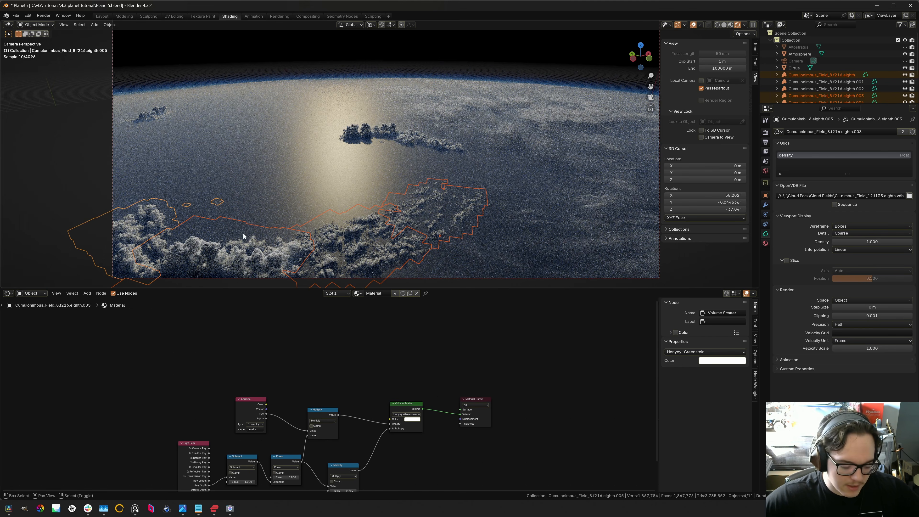
pyautogui.hotkey('shift', 'd')
pyautogui.press('r')
pyautogui.press('r')
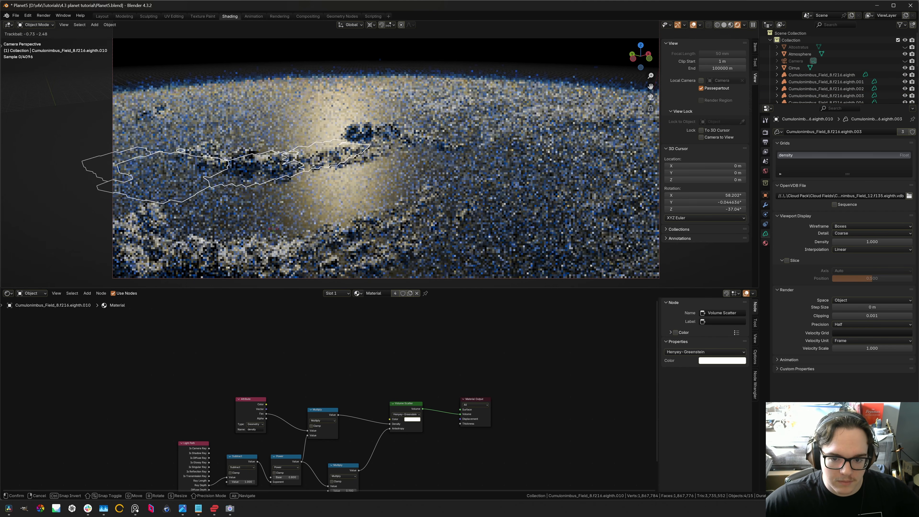
pyautogui.click(246, 149)
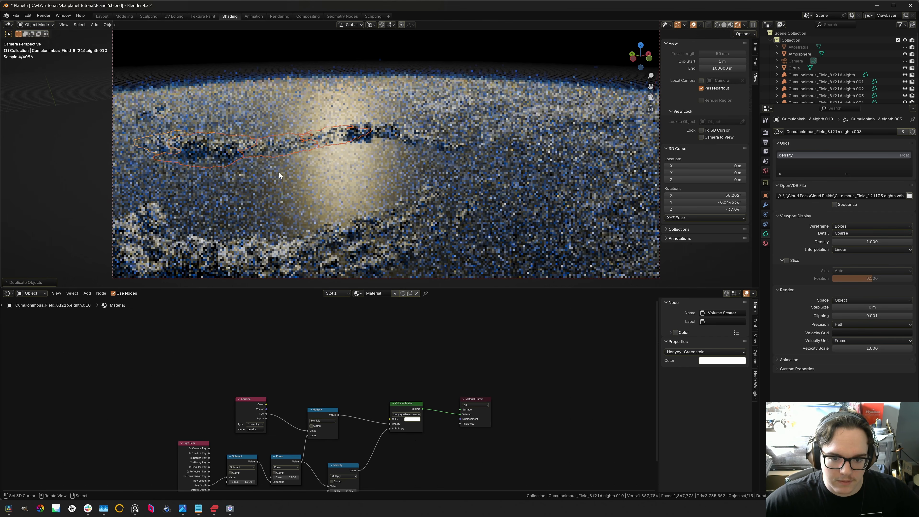
# - Delete the two leftmost copies from the distant cloud bank
pyautogui.click(257, 149)
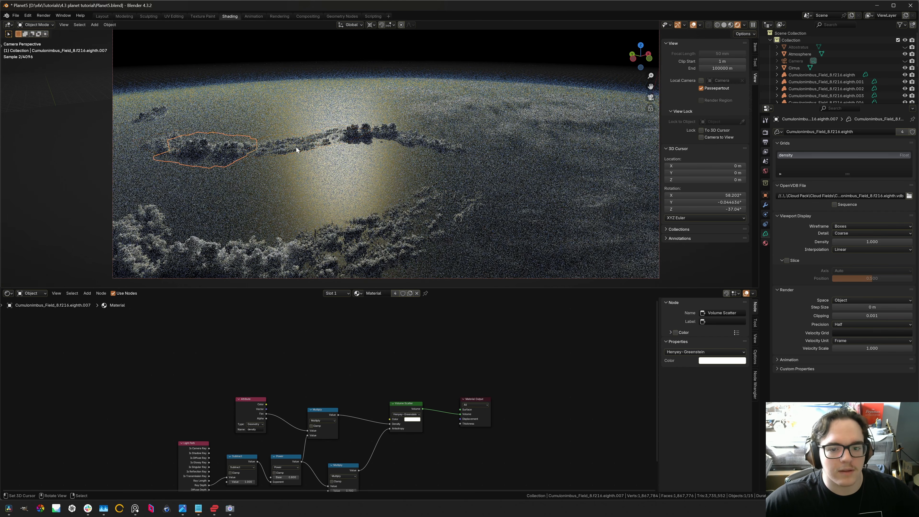
pyautogui.click(198, 151)
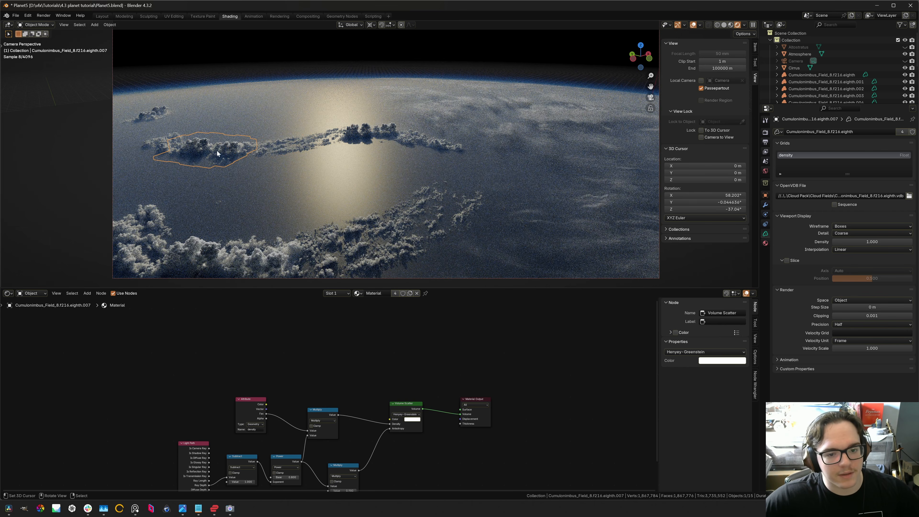
pyautogui.keyDown('shift'); pyautogui.click(178, 147); pyautogui.keyUp('shift')
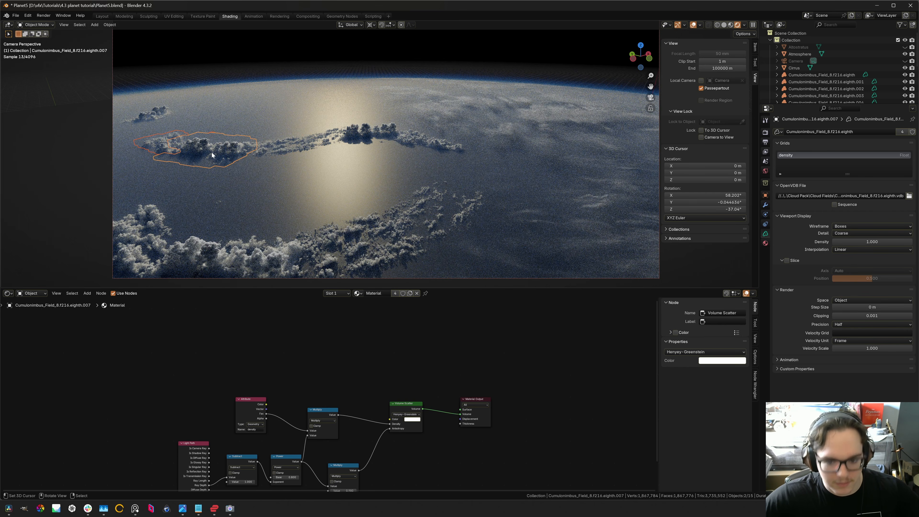
pyautogui.press('Delete')
# - Examine the distant and foreground cloud fields one by one, checking how the rotated pieces join into curved banks
pyautogui.click(347, 133)
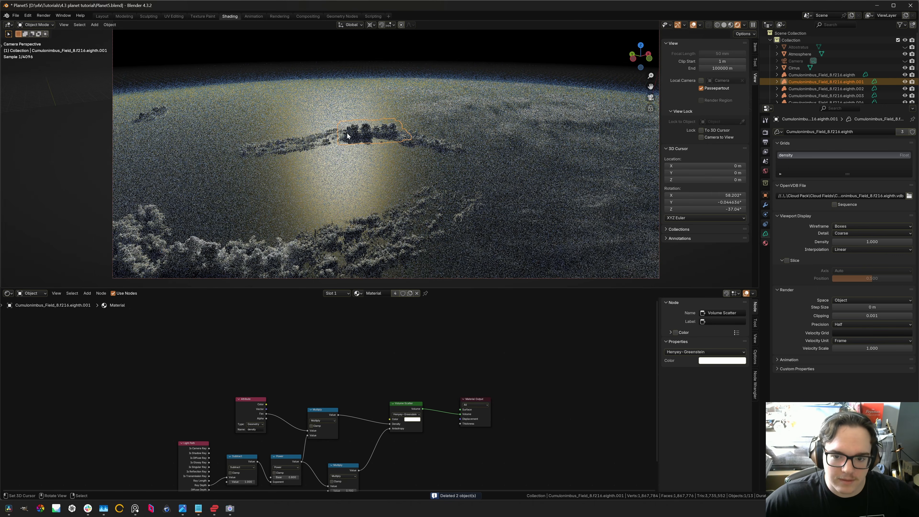
pyautogui.click(429, 141)
pyautogui.click(287, 143)
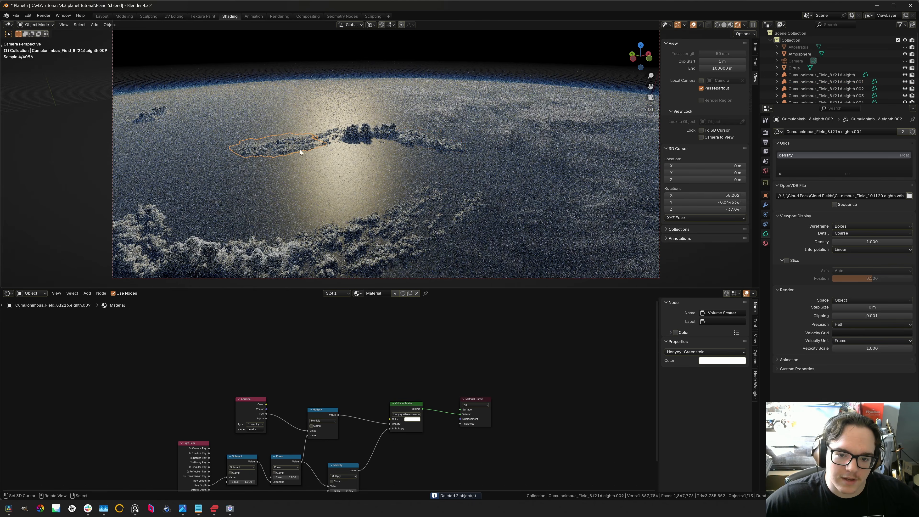
pyautogui.click(325, 136)
pyautogui.click(261, 135)
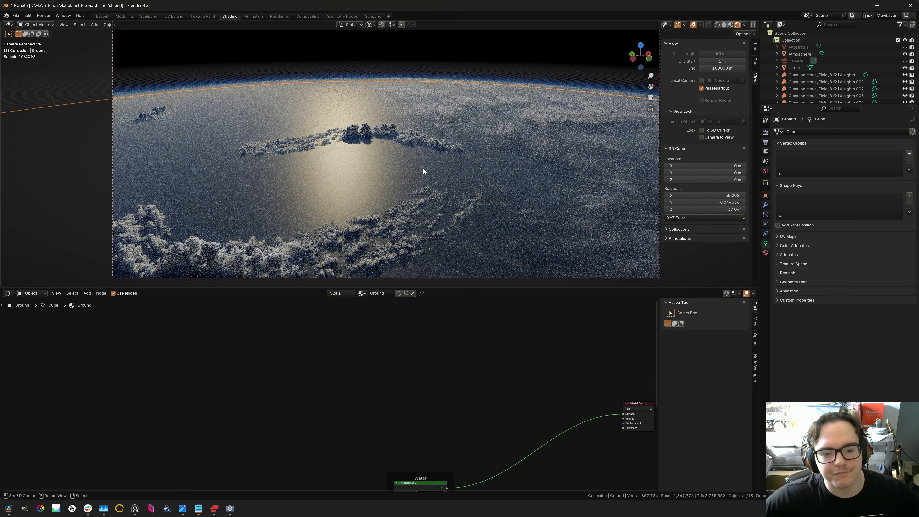
pyautogui.click(403, 229)
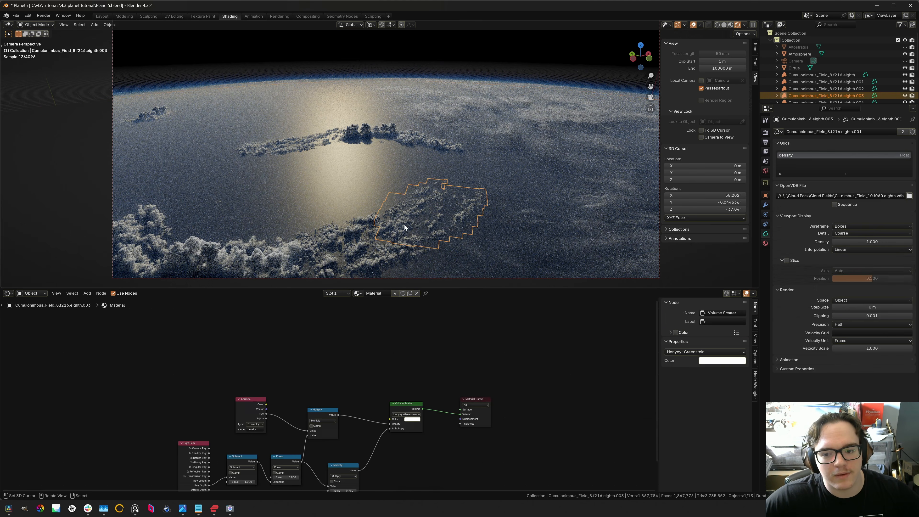
pyautogui.rightClick(247, 259)
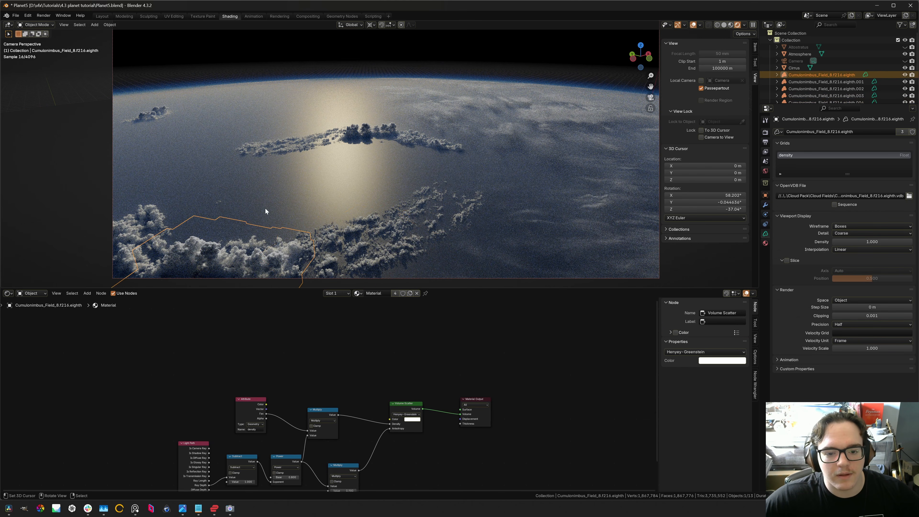
pyautogui.rightClick(341, 237)
pyautogui.rightClick(266, 255)
pyautogui.keyDown('shift'); pyautogui.rightClick(267, 256); pyautogui.keyUp('shift')
pyautogui.keyDown('shift'); pyautogui.rightClick(143, 227); pyautogui.keyUp('shift')
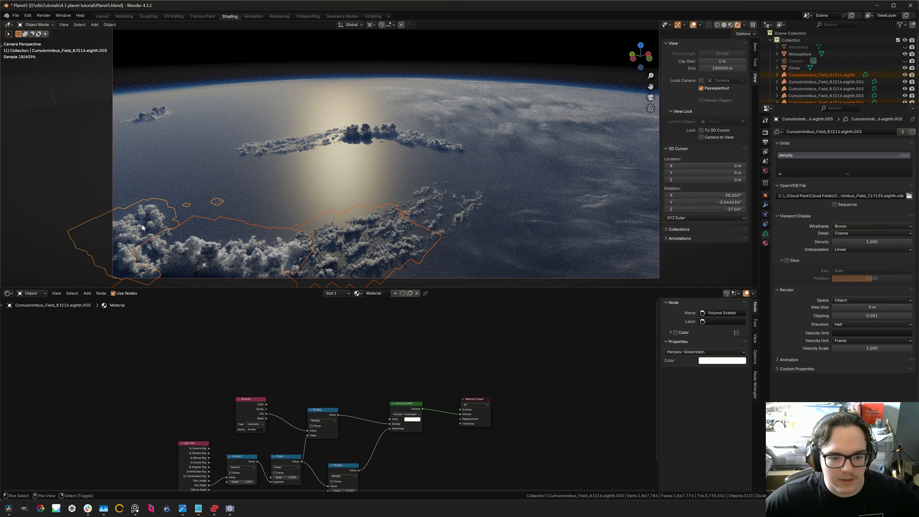
# - Duplicate the large foreground cumulonimbus and trackball-rotate the copy over the open water left of the sun's reflection
pyautogui.rightClick(208, 244)
pyautogui.hotkey('alt', 'd')
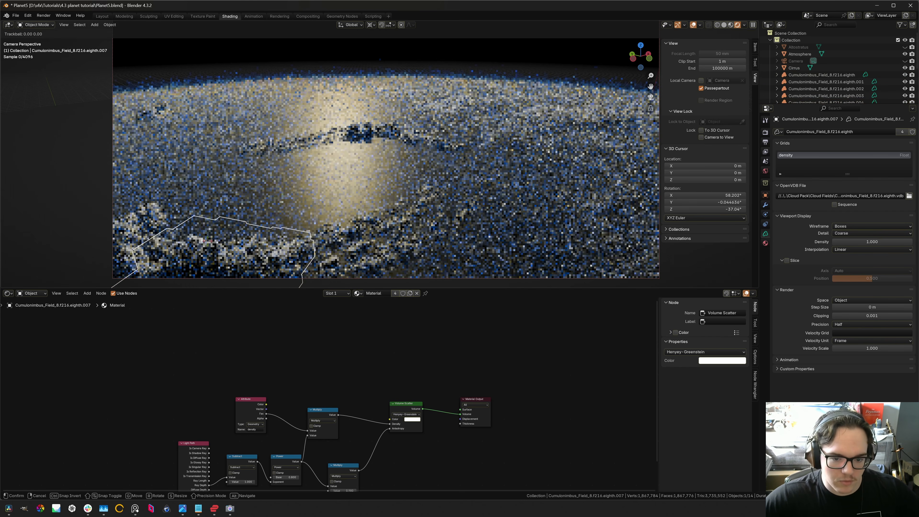
pyautogui.press('r')
pyautogui.press('r')
pyautogui.click(250, 188)
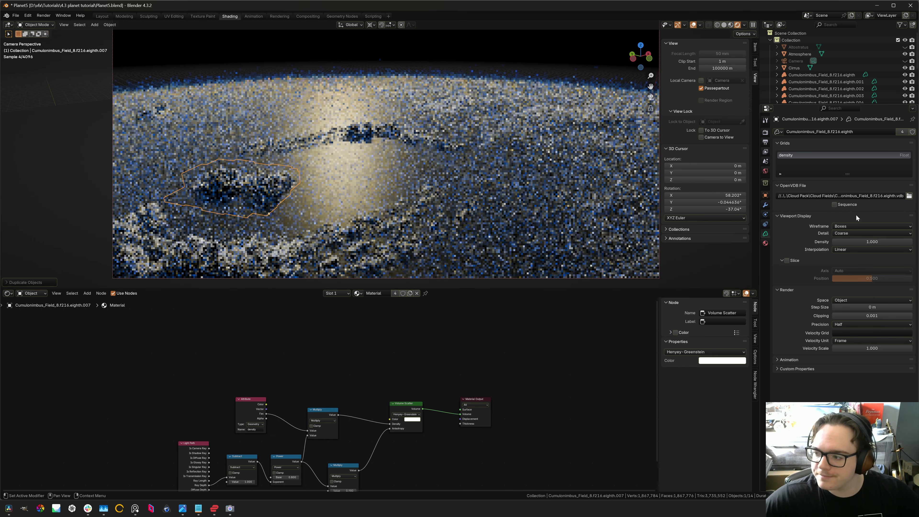
# - Make the new copy's volume data single-user and load Cumulonimbus_Field_11.f264.eighth.vdb as its OpenVDB file
pyautogui.click(903, 132)
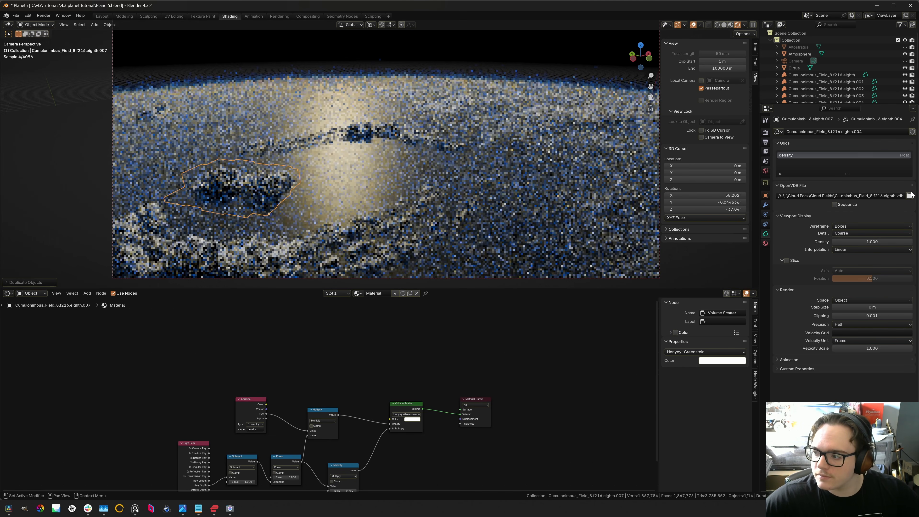
pyautogui.click(909, 196)
pyautogui.click(380, 144)
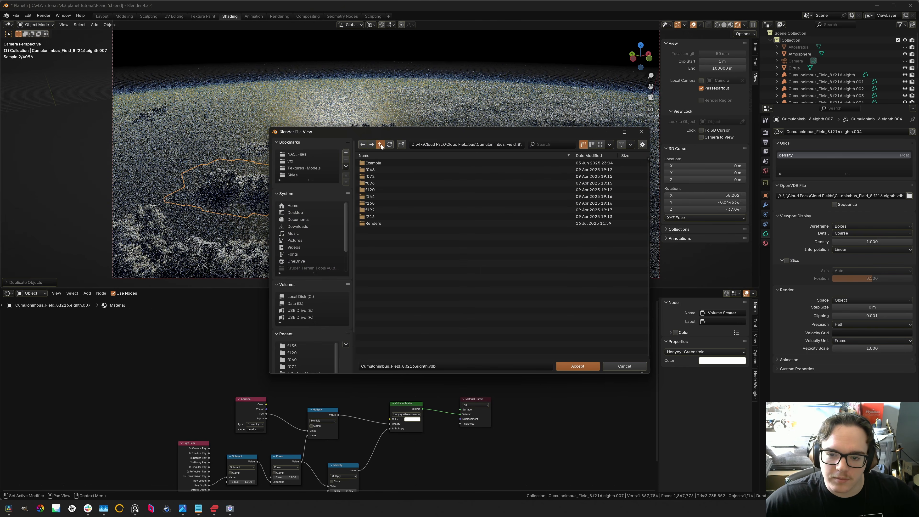
pyautogui.click(380, 144)
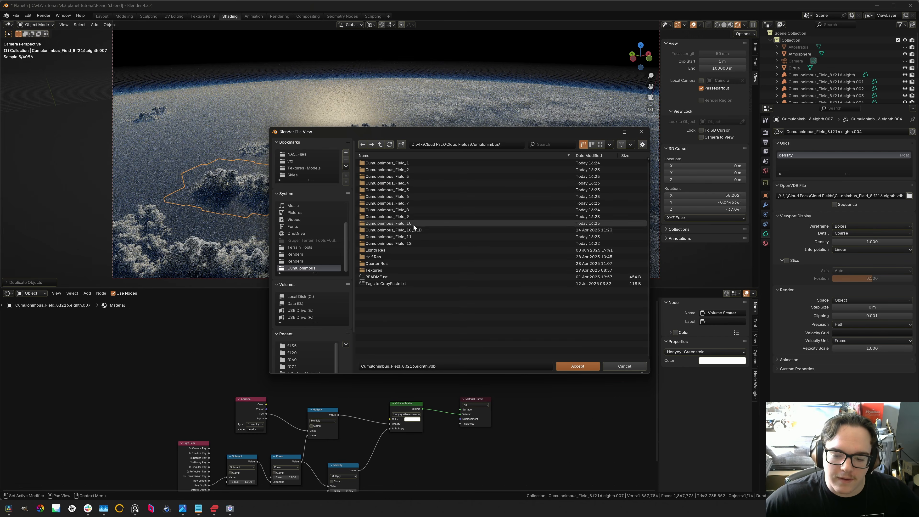
pyautogui.click(409, 237)
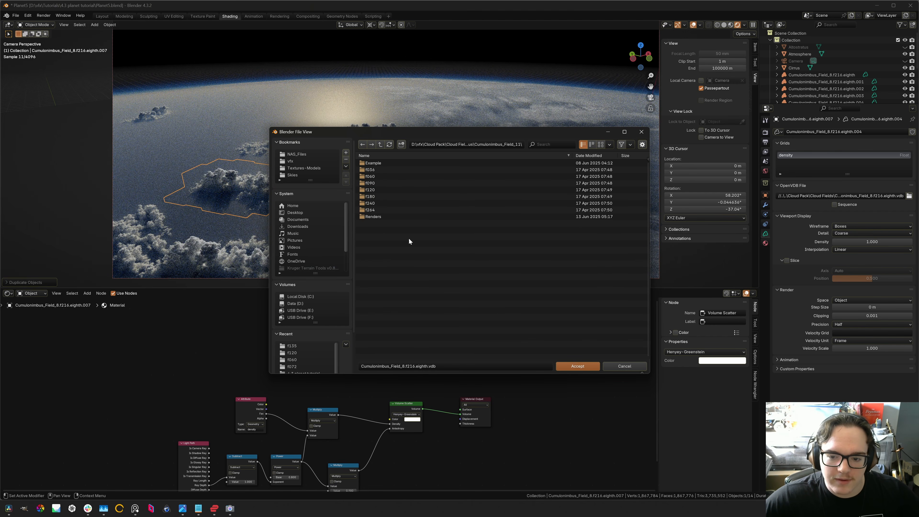
pyautogui.click(375, 207)
pyautogui.click(408, 164)
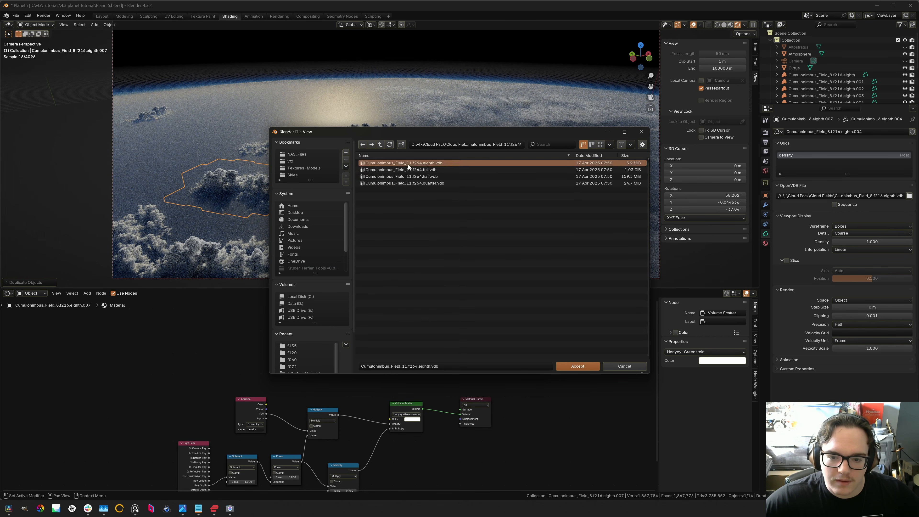
pyautogui.doubleClick(408, 164)
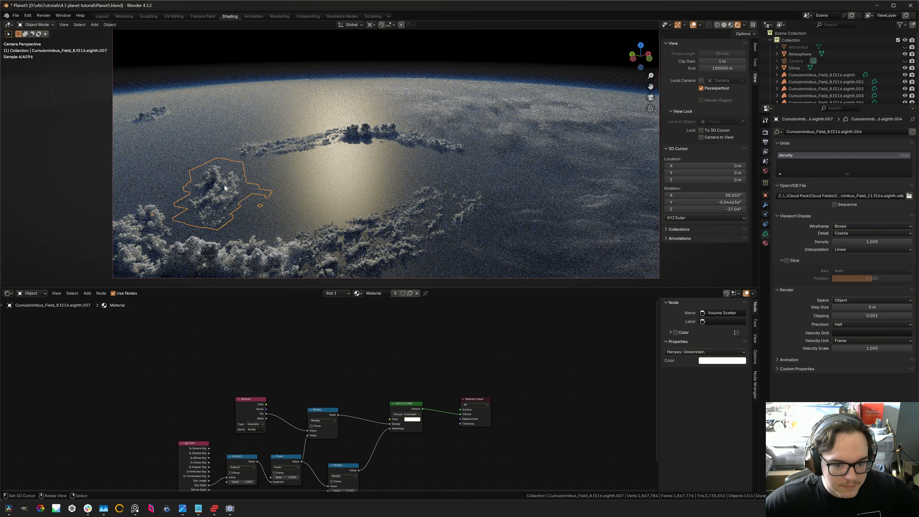
# - Trackball-rotate the Cumulonimbus_Field_11 cloud to the camera frame's left edge, just beyond the foreground bank's left end, and deselect it
pyautogui.press('r')
pyautogui.press('r')
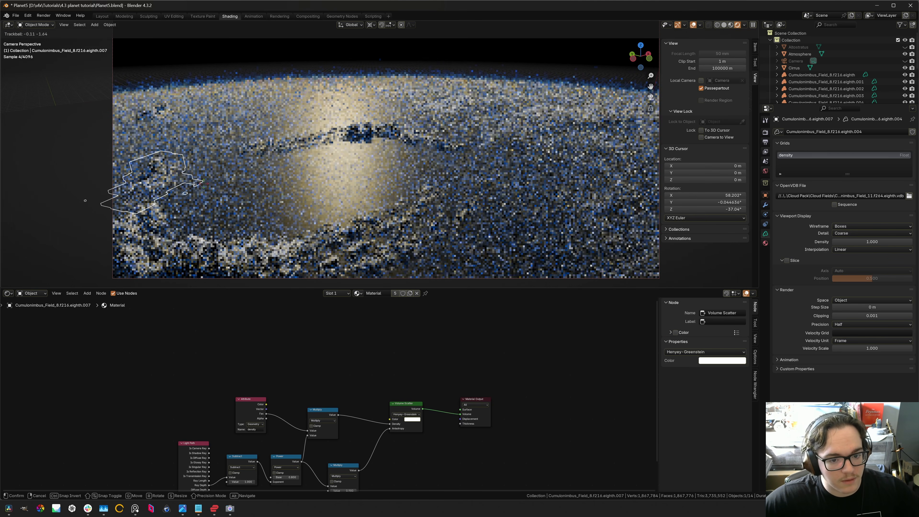
pyautogui.click(253, 161)
pyautogui.click(233, 153)
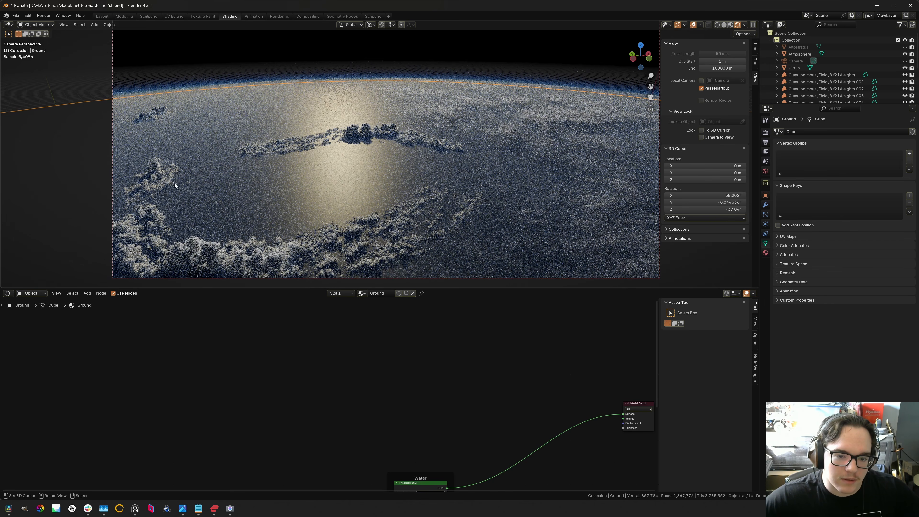
# - Duplicate the left piece of the distant cloud bank and trackball-rotate the copy into the gap toward the left-edge foreground clouds
pyautogui.click(268, 148)
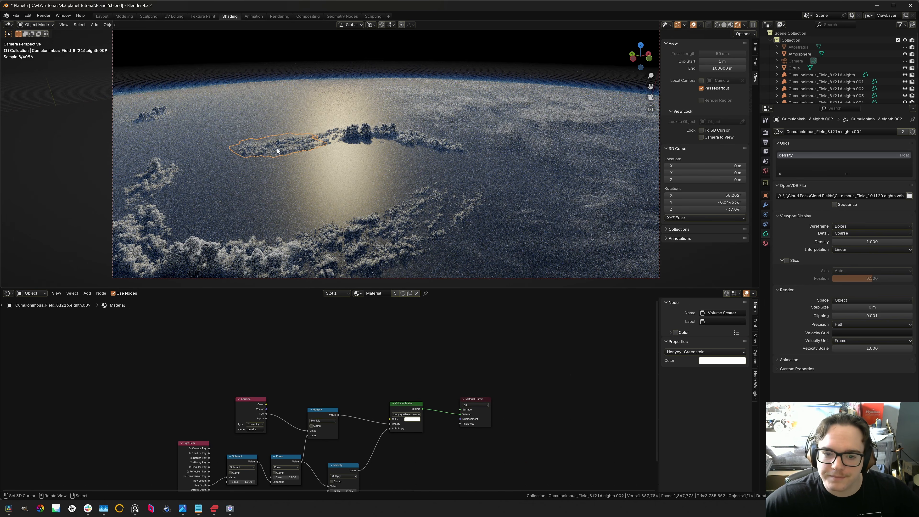
pyautogui.press('r')
pyautogui.press('r')
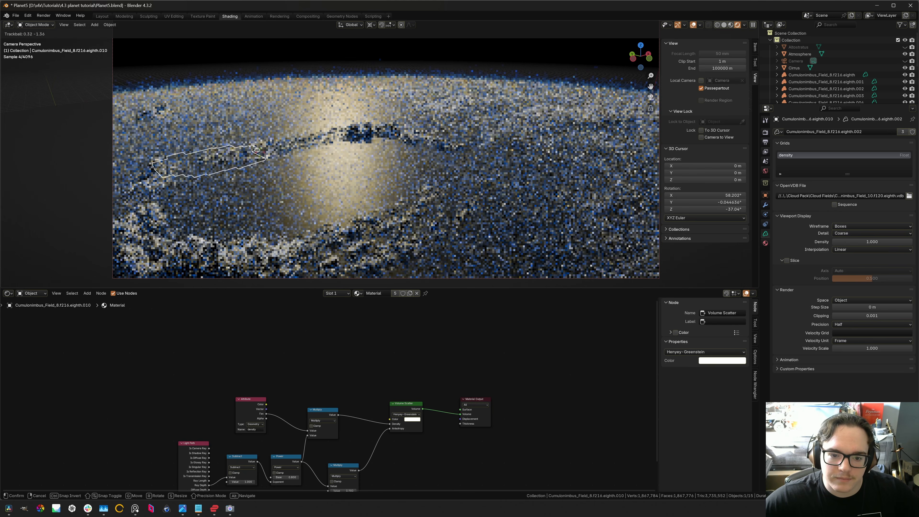
pyautogui.press('Return')
# - Make the gap-filling copy's volume data single-user and load Cumulonimbus_Field_3.f060.eighth.vdb as its OpenVDB file
pyautogui.click(903, 131)
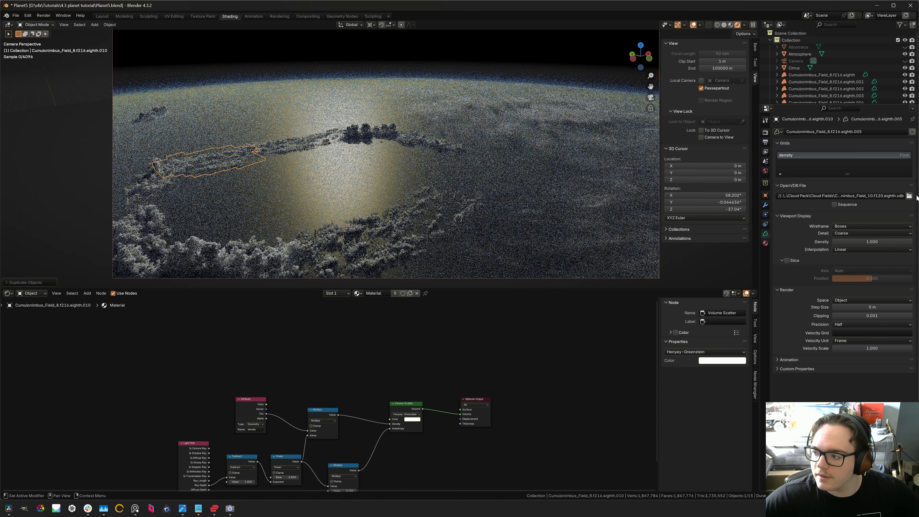
pyautogui.click(909, 195)
pyautogui.click(380, 145)
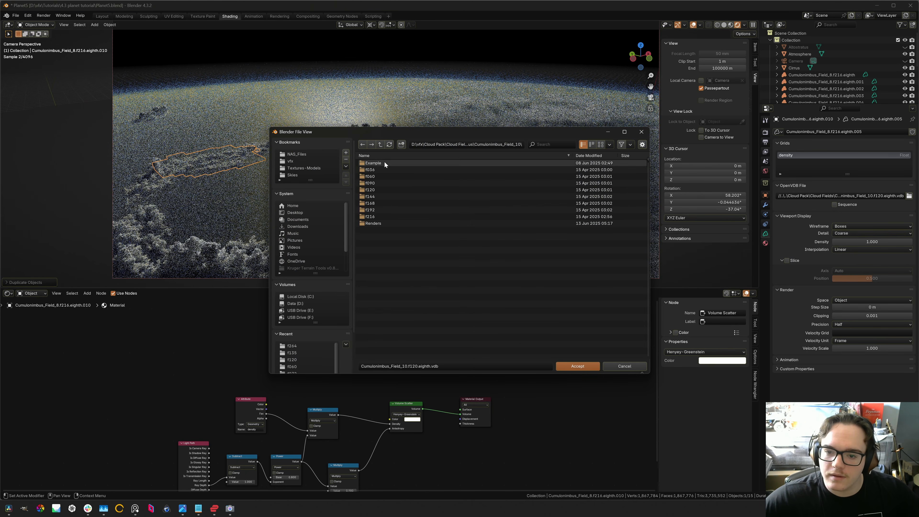
pyautogui.click(380, 144)
pyautogui.doubleClick(393, 182)
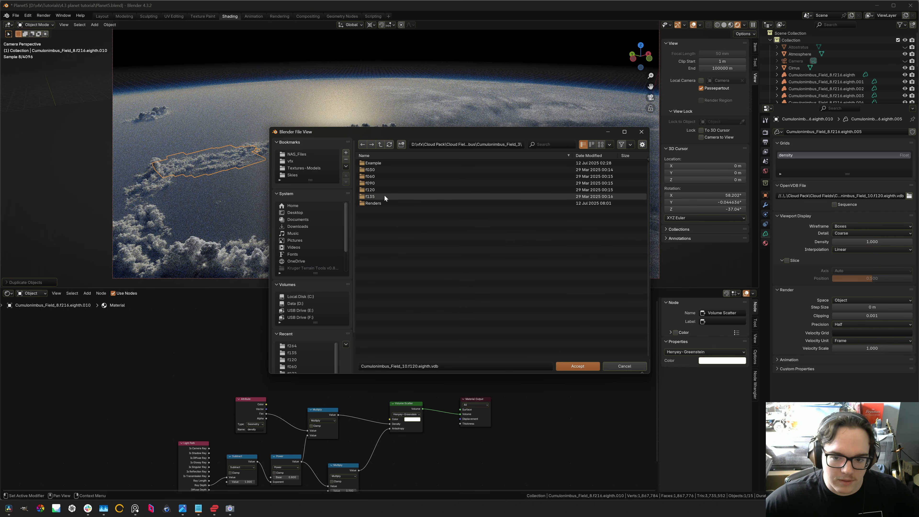
pyautogui.click(376, 175)
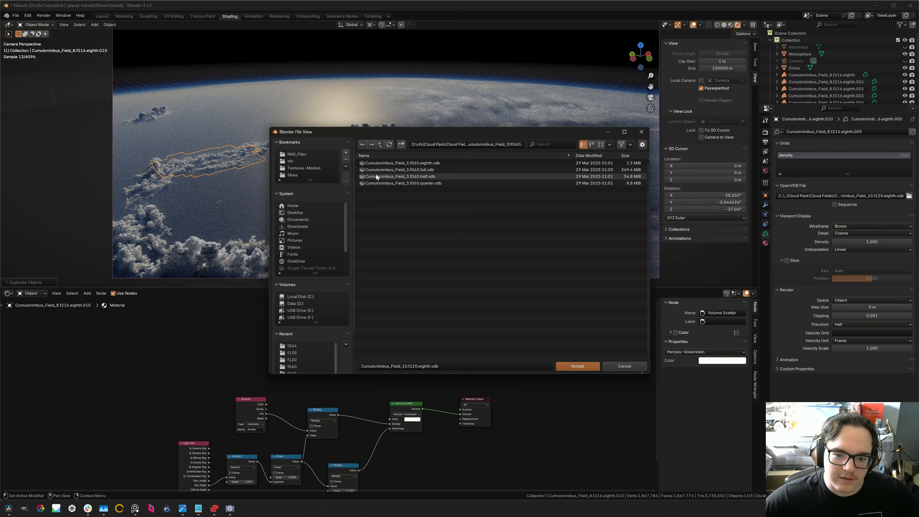
pyautogui.doubleClick(421, 162)
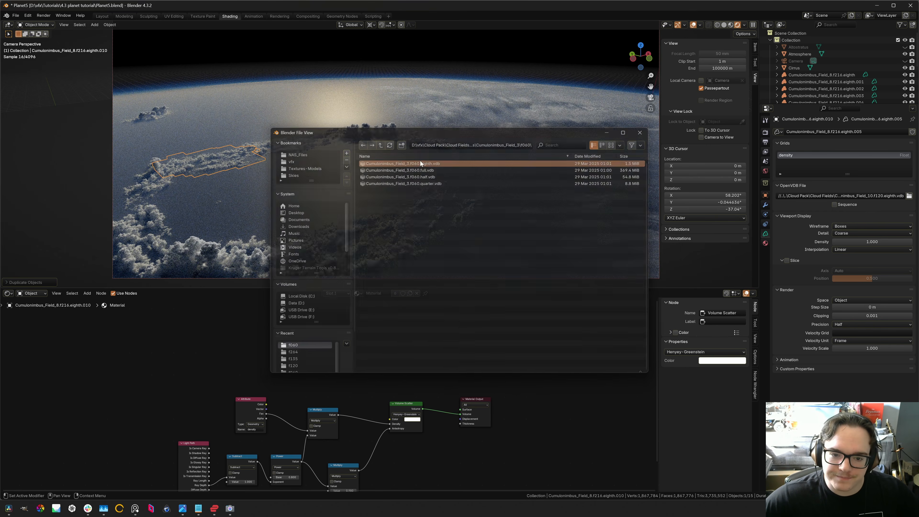
# - Trackball-rotate the Cumulonimbus_Field_3 cloud to bridge the distant bank and the left-edge clouds, and deselect it
pyautogui.press('r')
pyautogui.press('r')
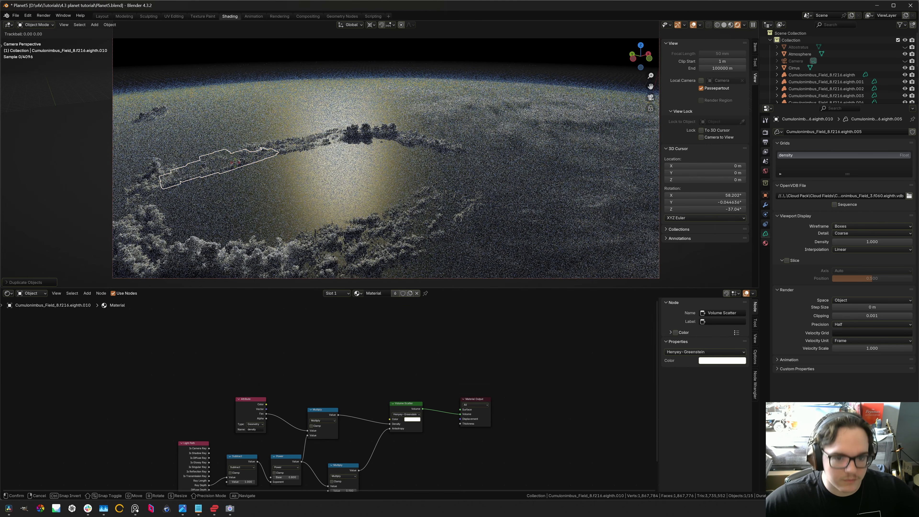
pyautogui.click(234, 164)
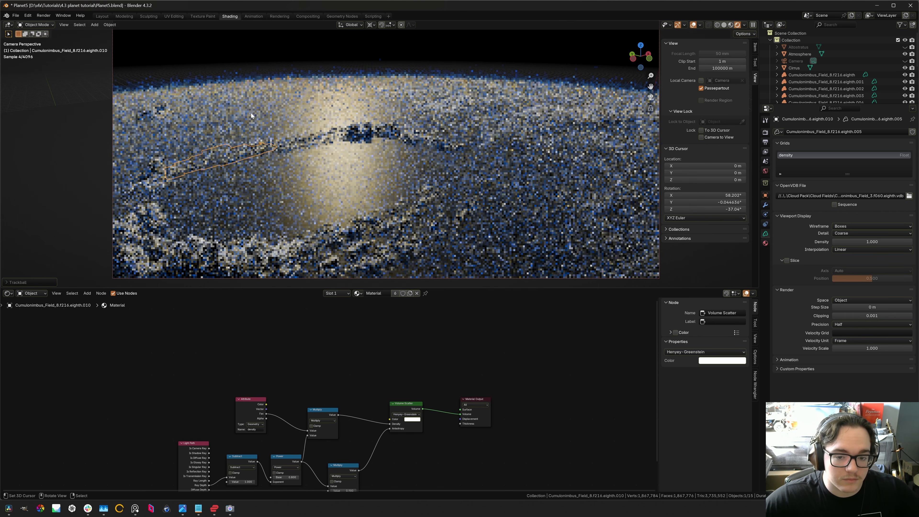
pyautogui.click(263, 77)
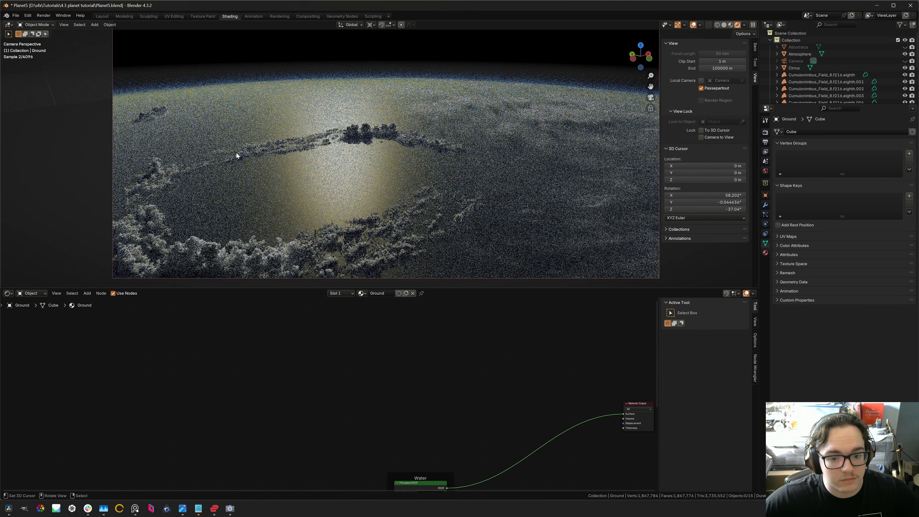
pyautogui.click(237, 154)
pyautogui.click(295, 120)
# - Unhide the Lower Cumulus layer in the viewport
pyautogui.click(403, 224)
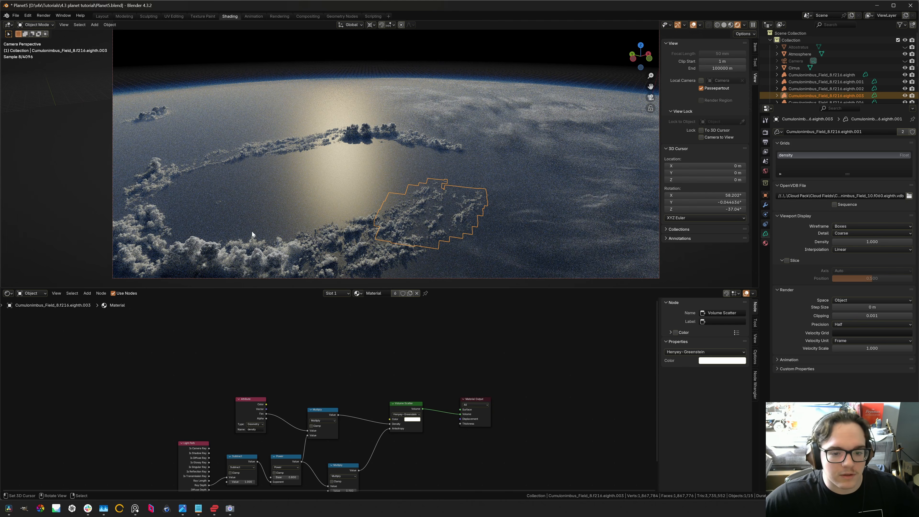
pyautogui.scroll(-4, 908, 61)
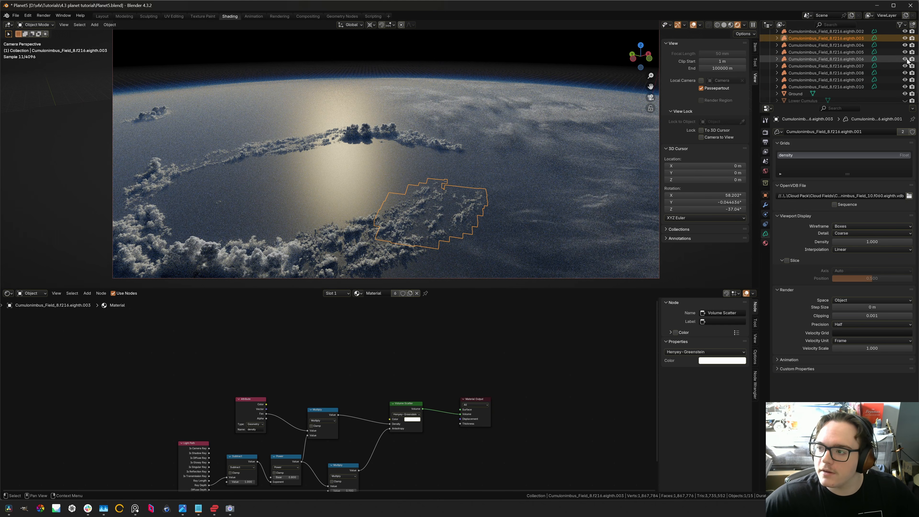
pyautogui.scroll(-2, 908, 62)
pyautogui.click(905, 90)
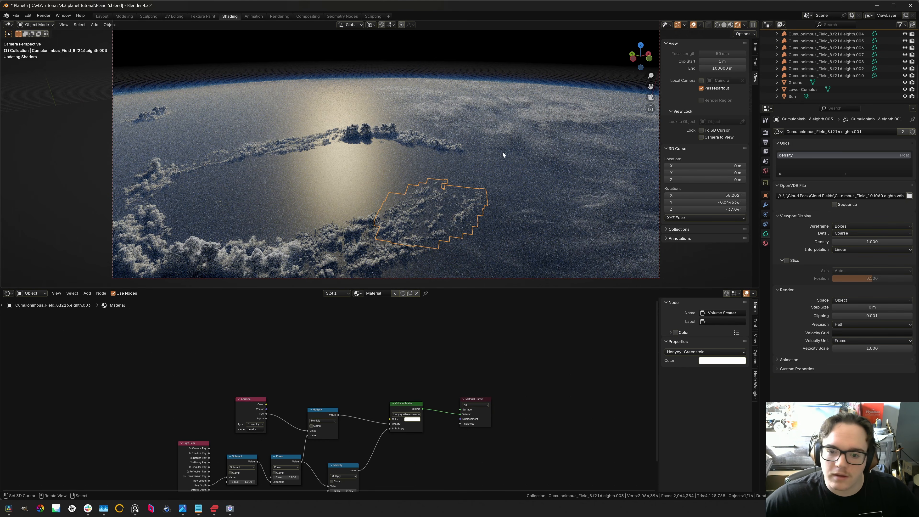
# - Trackball-rotate the Lower Cumulus layer so its cloud patches cover the far left water behind the distant bank and the foreground bank's right end
pyautogui.click(799, 90)
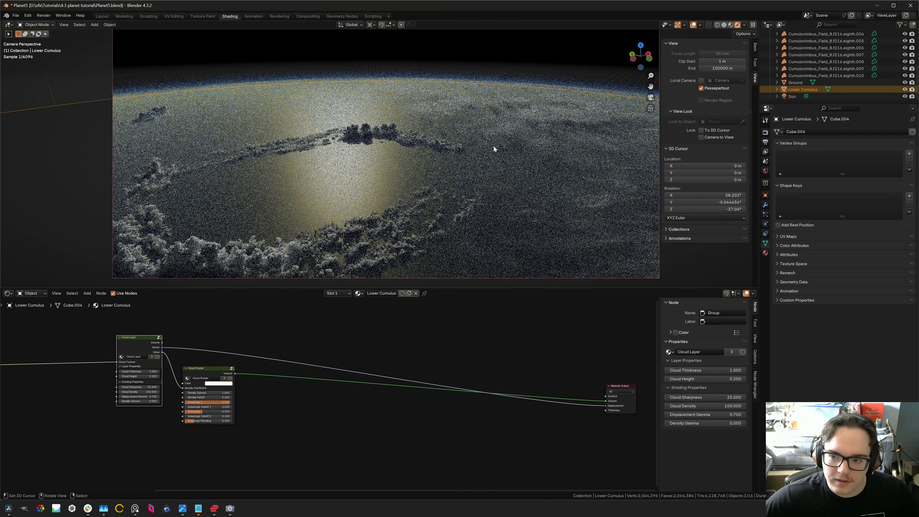
pyautogui.click(810, 82)
pyautogui.click(809, 90)
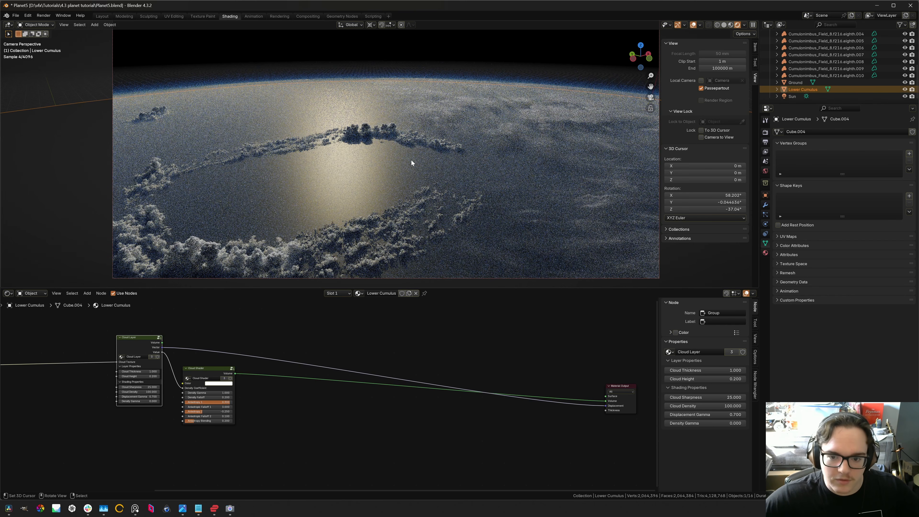
pyautogui.press('r')
pyautogui.press('r')
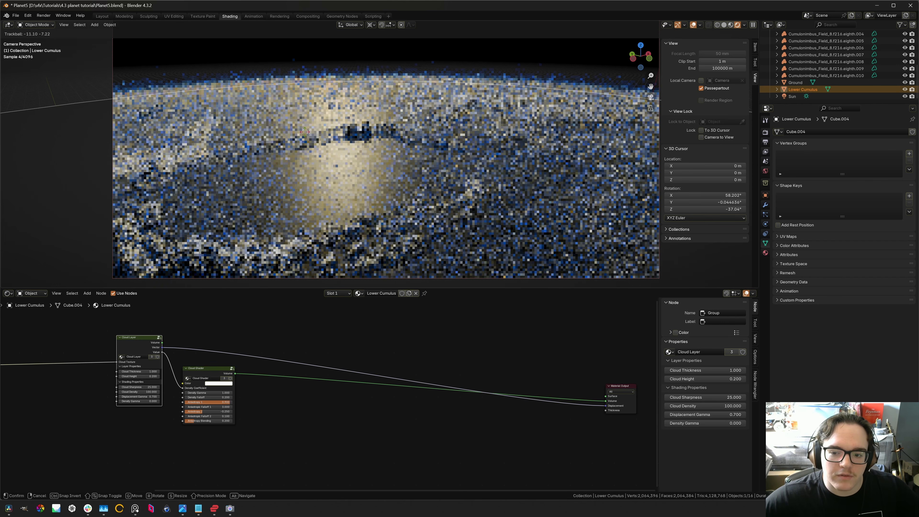
pyautogui.click(386, 150)
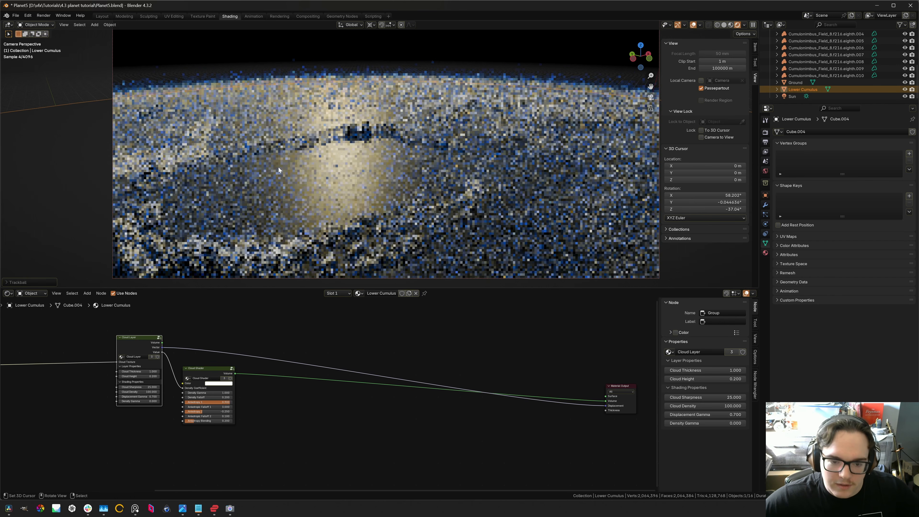
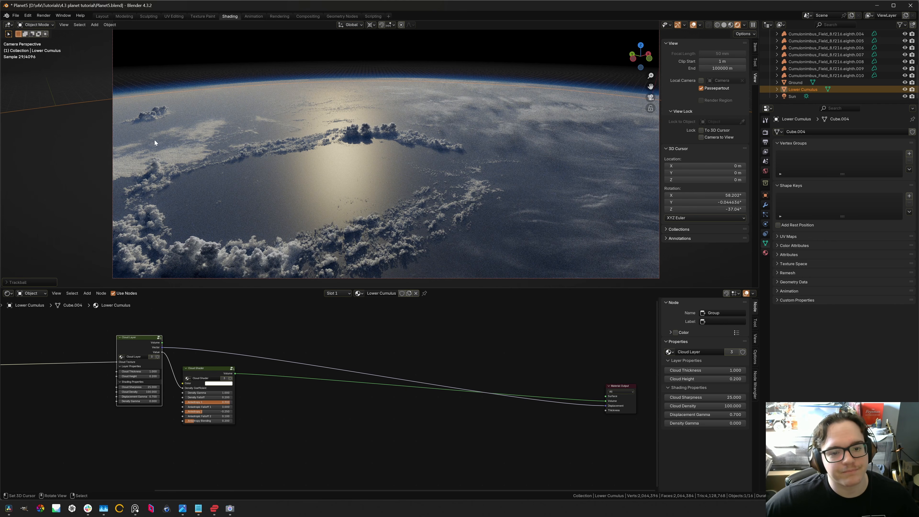
# - Duplicate three foreground cloud pieces together, trackball-rotate the copies to the far left near the horizon, and deselect them
pyautogui.click(151, 119)
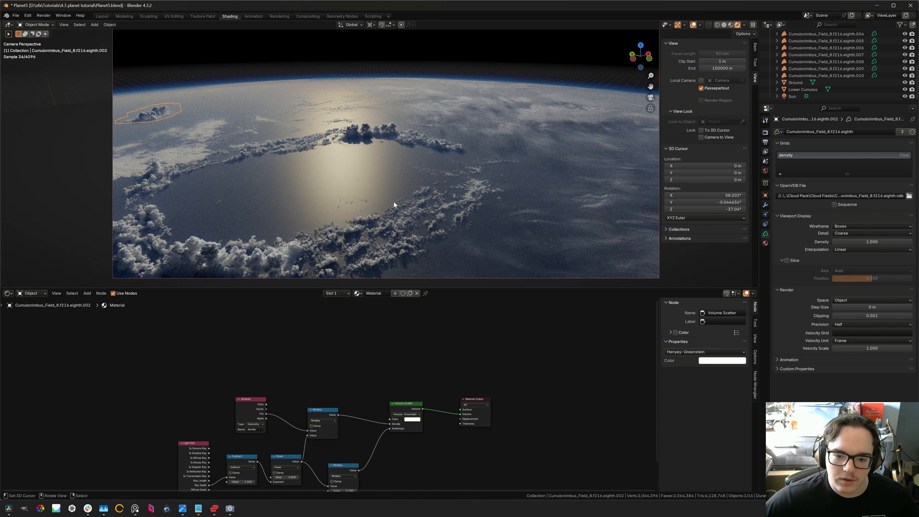
pyautogui.click(396, 234)
pyautogui.keyDown('shift'); pyautogui.click(436, 201); pyautogui.keyUp('shift')
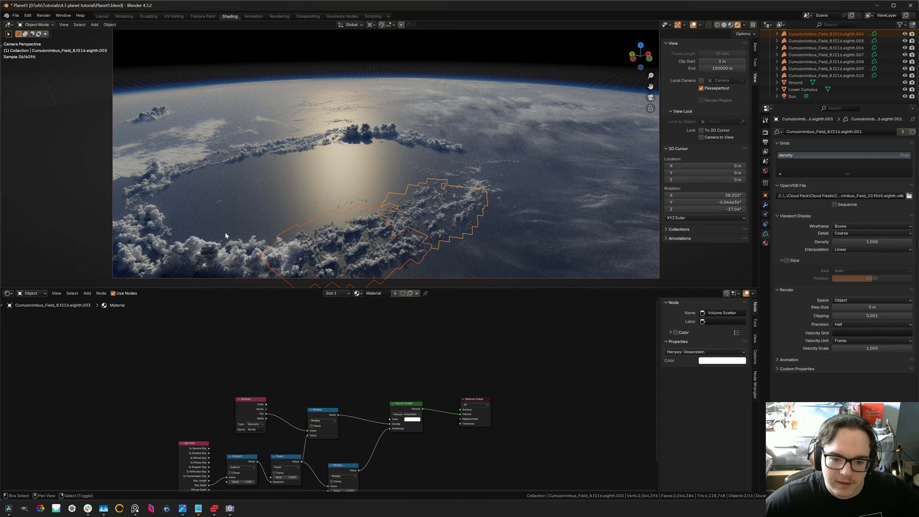
pyautogui.keyDown('shift'); pyautogui.click(140, 229); pyautogui.keyUp('shift')
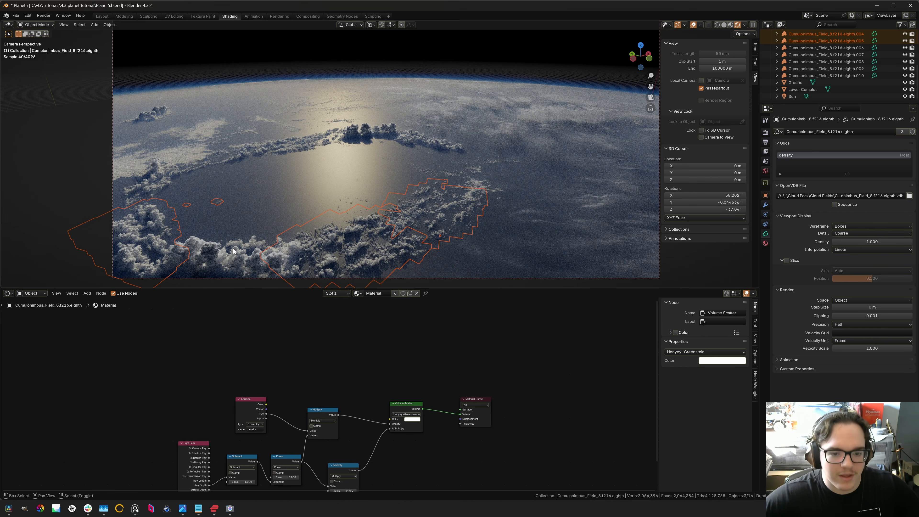
pyautogui.hotkey('shift', 'd')
pyautogui.press('r')
pyautogui.press('r')
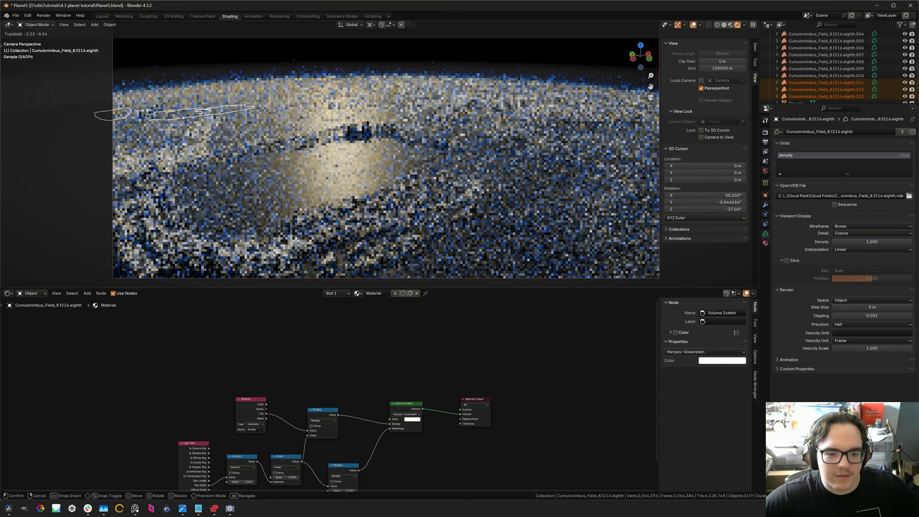
pyautogui.click(255, 194)
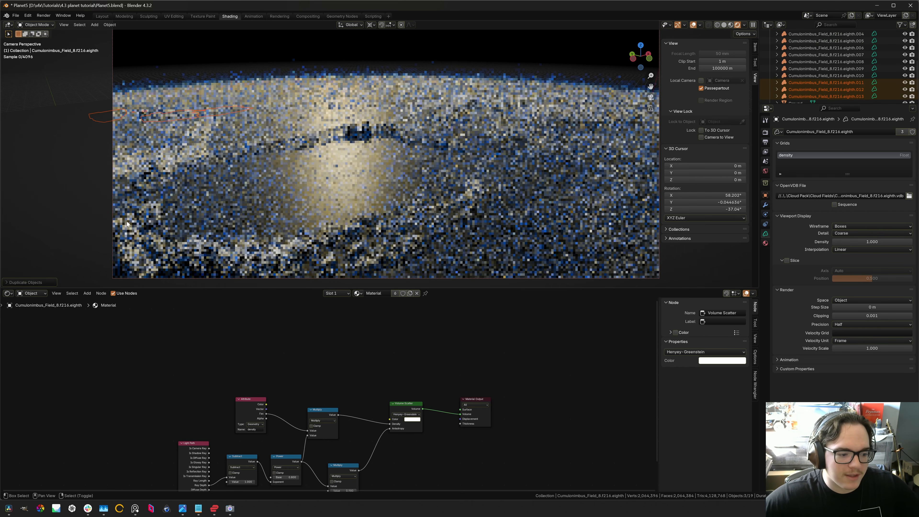
pyautogui.click(222, 50)
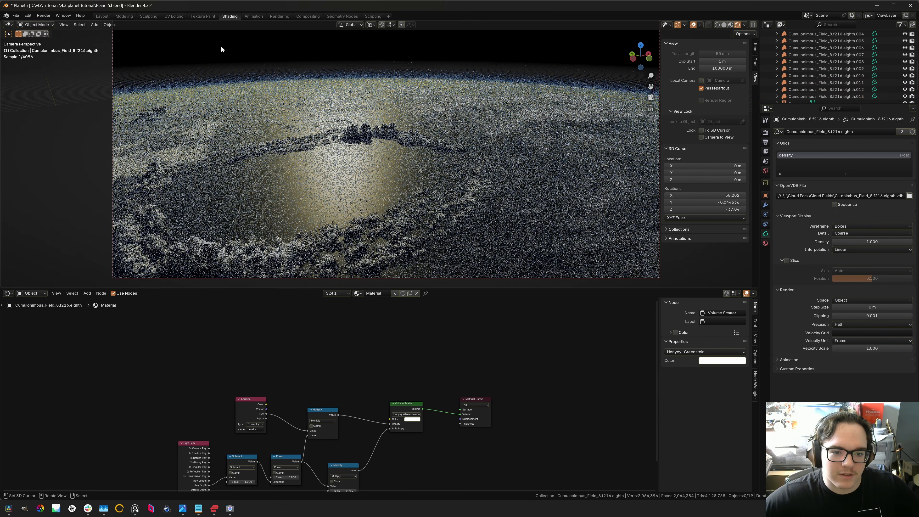
# - Trackball-rotate the leftmost horizon copy inward to the camera frame's left edge, beside the small distant cloud
pyautogui.click(116, 114)
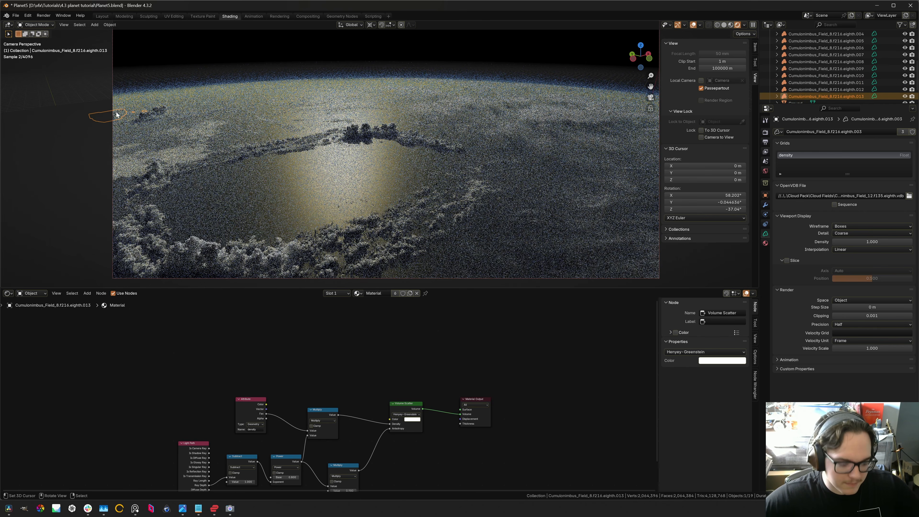
pyautogui.press('r')
pyautogui.press('r')
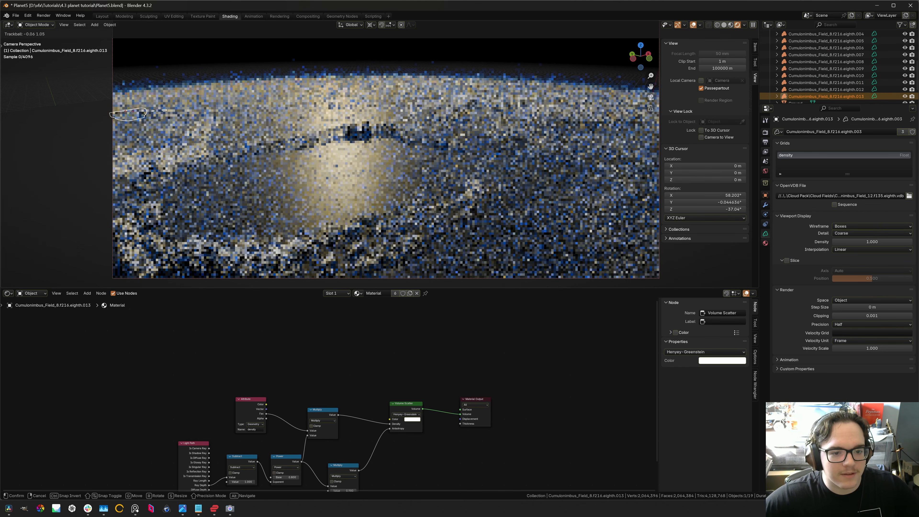
pyautogui.press('Return')
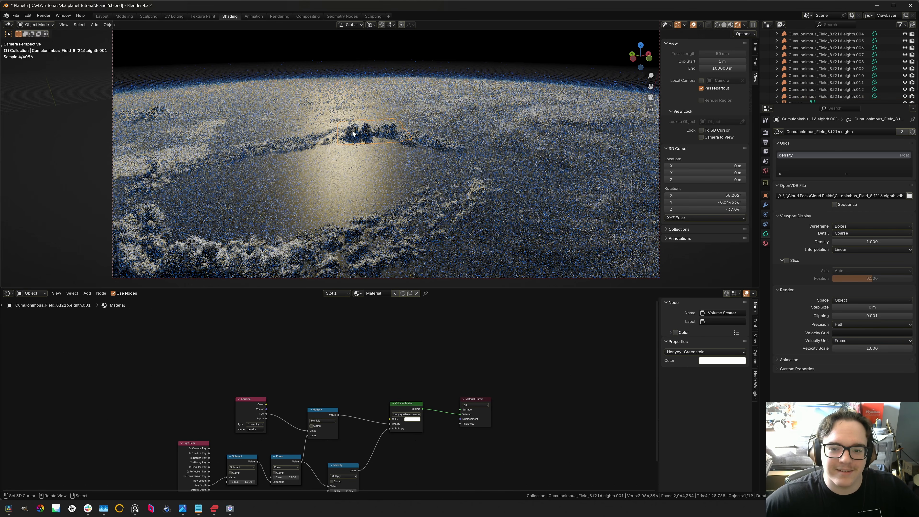
# - Duplicate five pieces of the foreground and distant banks together and rotate the copies around the global Z axis
pyautogui.click(424, 138)
pyautogui.keyDown('shift'); pyautogui.click(445, 210); pyautogui.keyUp('shift')
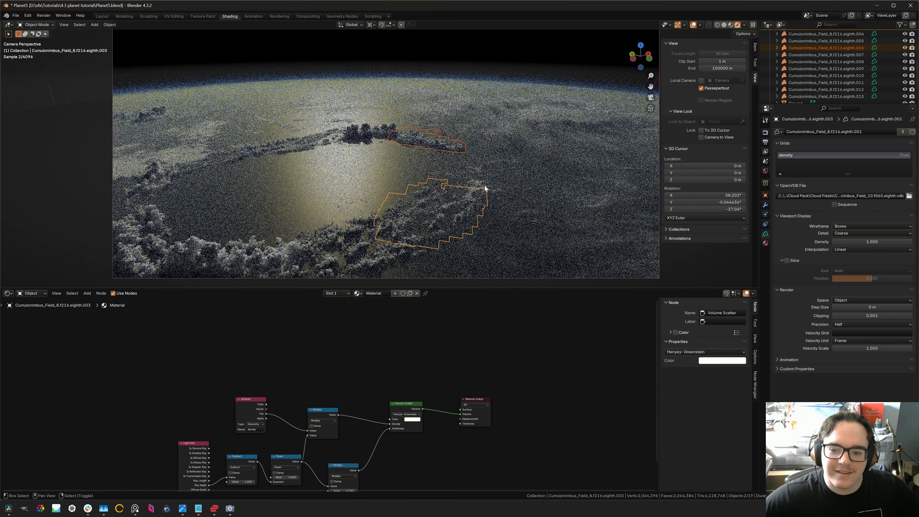
pyautogui.keyDown('shift'); pyautogui.click(351, 233); pyautogui.keyUp('shift')
pyautogui.keyDown('shift'); pyautogui.click(307, 144); pyautogui.keyUp('shift')
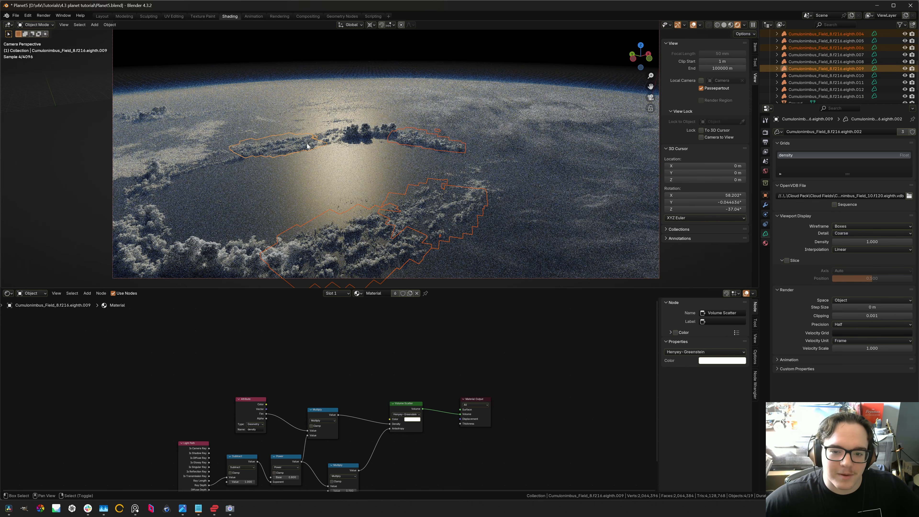
pyautogui.keyDown('shift'); pyautogui.click(330, 142); pyautogui.keyUp('shift')
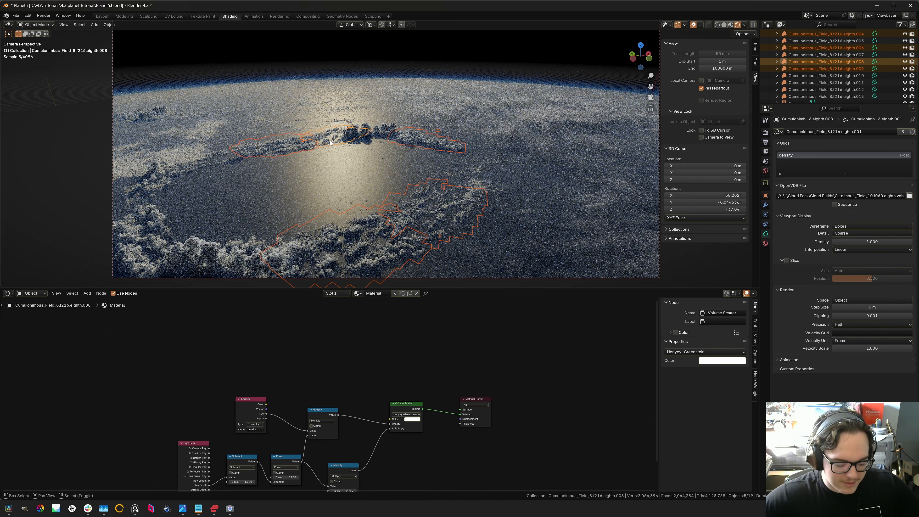
pyautogui.hotkey('shift', 'd')
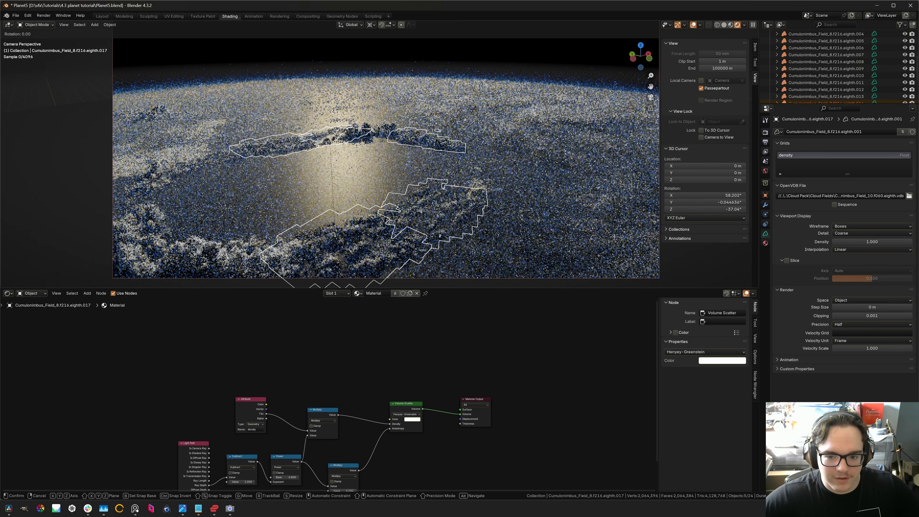
pyautogui.press('r')
pyautogui.press('z')
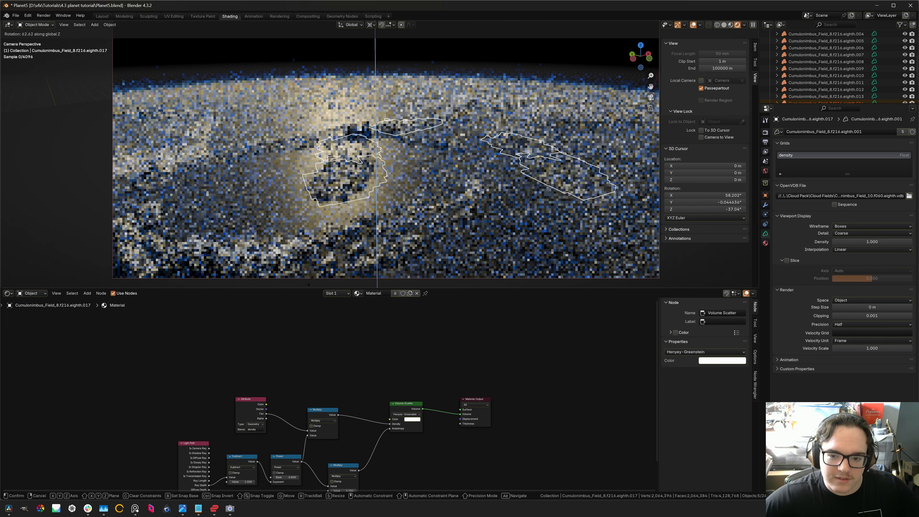
pyautogui.click(381, 228)
# - Trackball-rotate the five copies to the far left near the horizon, deselect them, and select the nearby Cumulonimbus_Field_8.f216.eighth.011 cloud
pyautogui.press('r')
pyautogui.press('r')
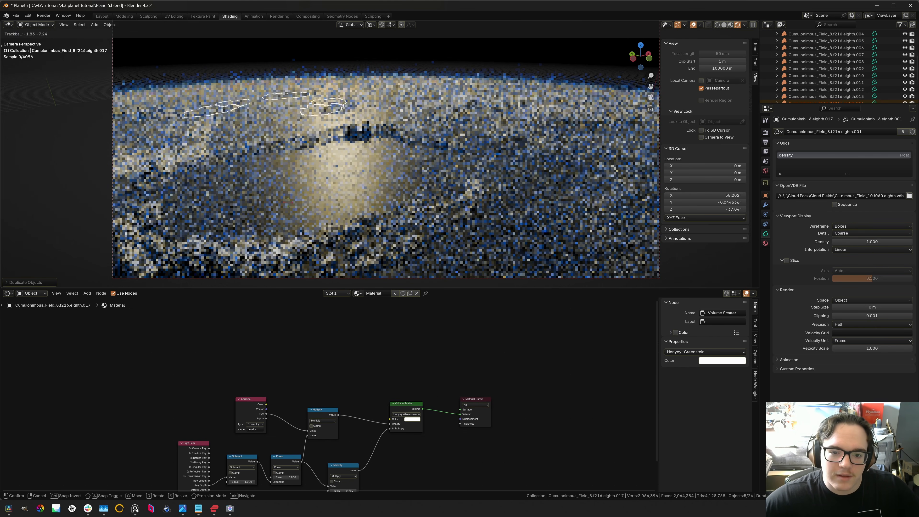
pyautogui.click(224, 196)
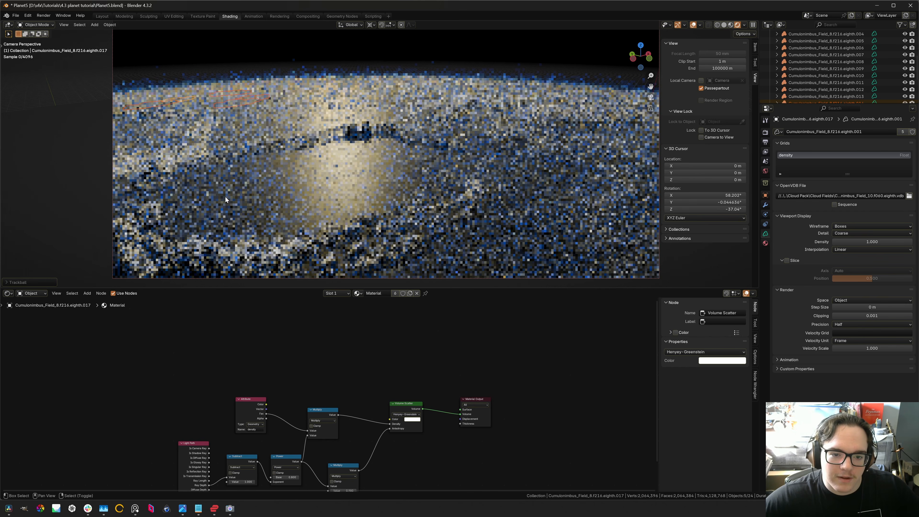
pyautogui.rightClick(192, 39)
pyautogui.rightClick(232, 107)
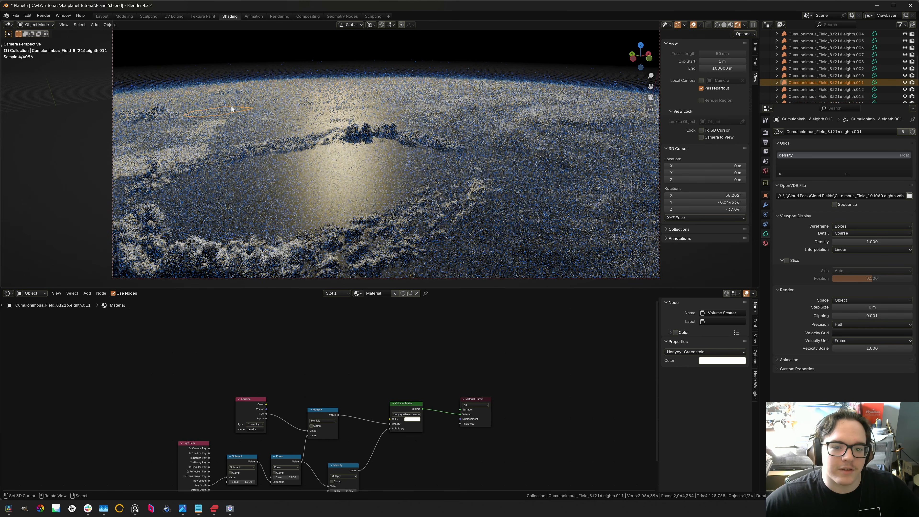
pyautogui.rightClick(240, 95)
pyautogui.rightClick(228, 102)
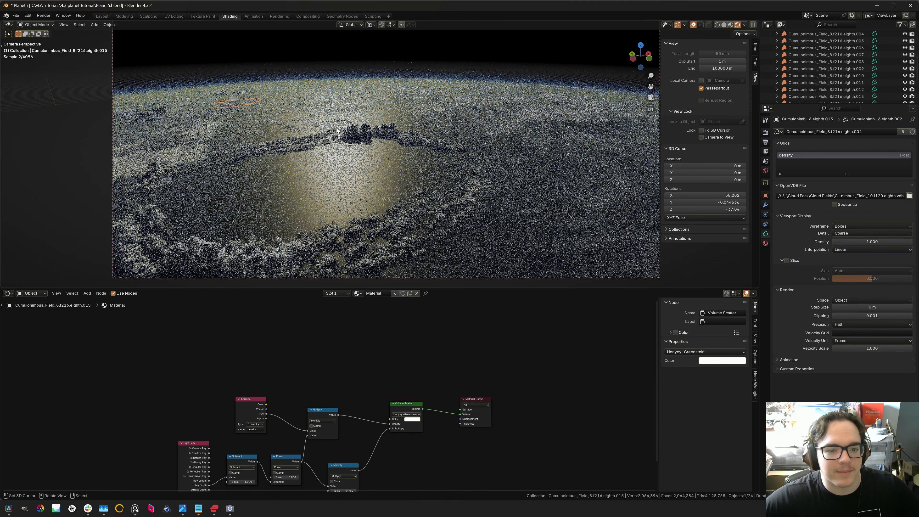
pyautogui.rightClick(345, 138)
pyautogui.rightClick(412, 136)
pyautogui.rightClick(406, 222)
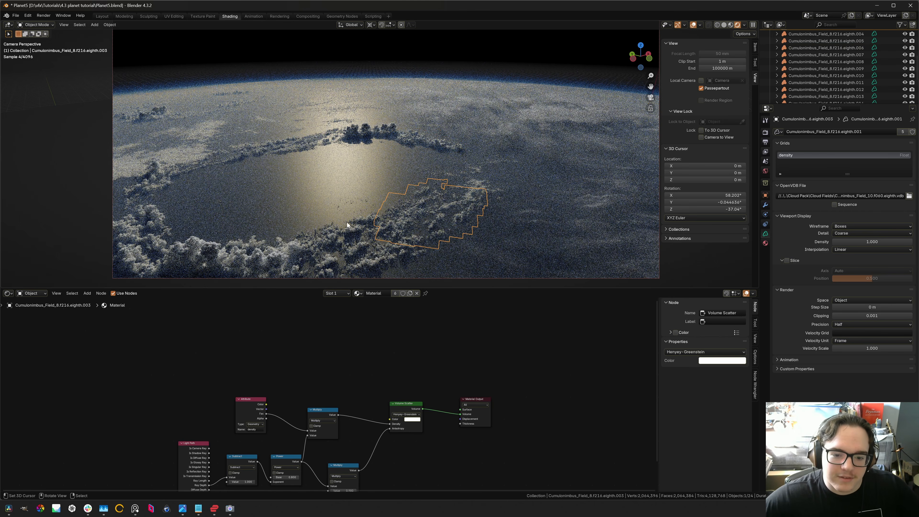
pyautogui.rightClick(370, 253)
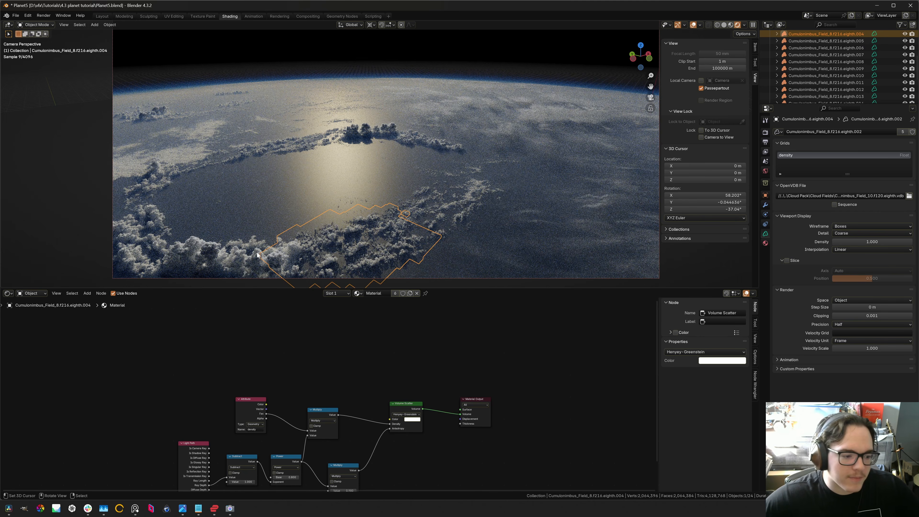
pyautogui.click(442, 208)
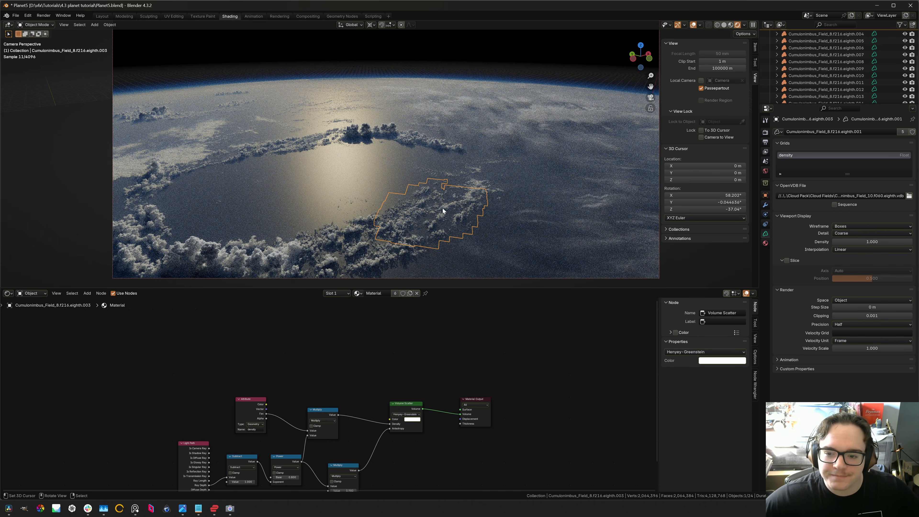
# - Duplicate the distant bank's right-end cloud piece and trackball-rotate the copy down into the open water near the foreground
pyautogui.click(417, 144)
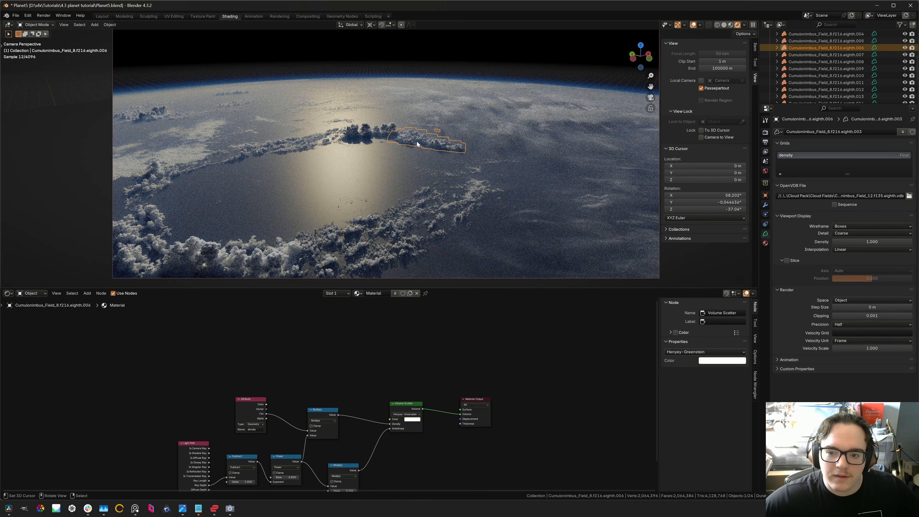
pyautogui.hotkey('alt', 'd')
pyautogui.press('r')
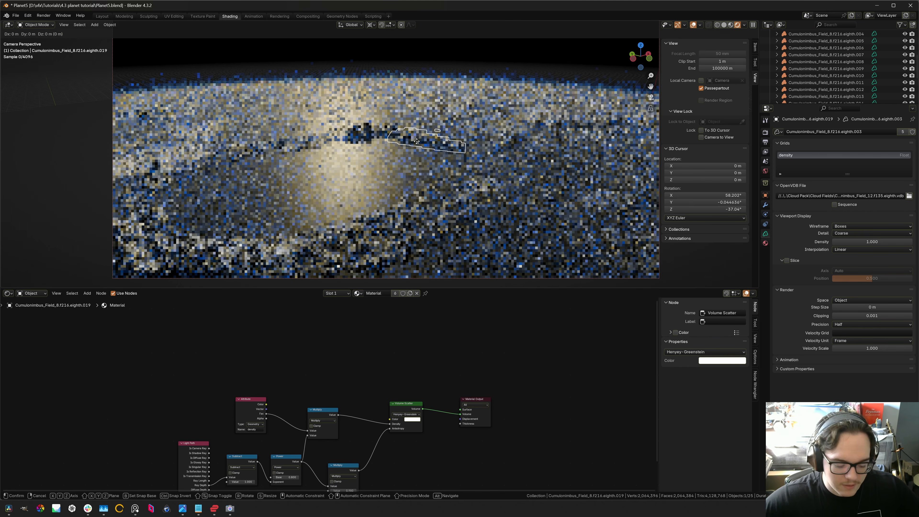
pyautogui.press('r')
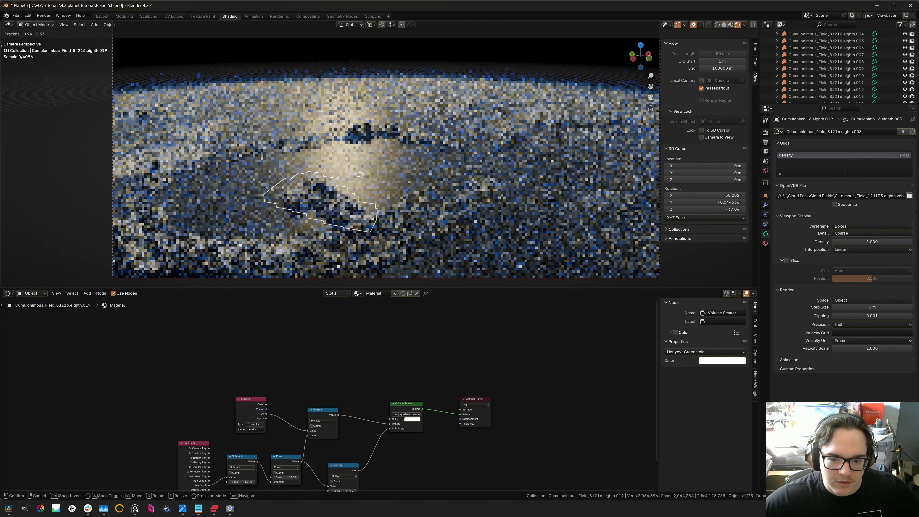
pyautogui.click(393, 162)
# - Rotate the new water cloud around its local Y axis until it lies nearly parallel to the horizon
pyautogui.press('r')
pyautogui.press('y')
pyautogui.press('y')
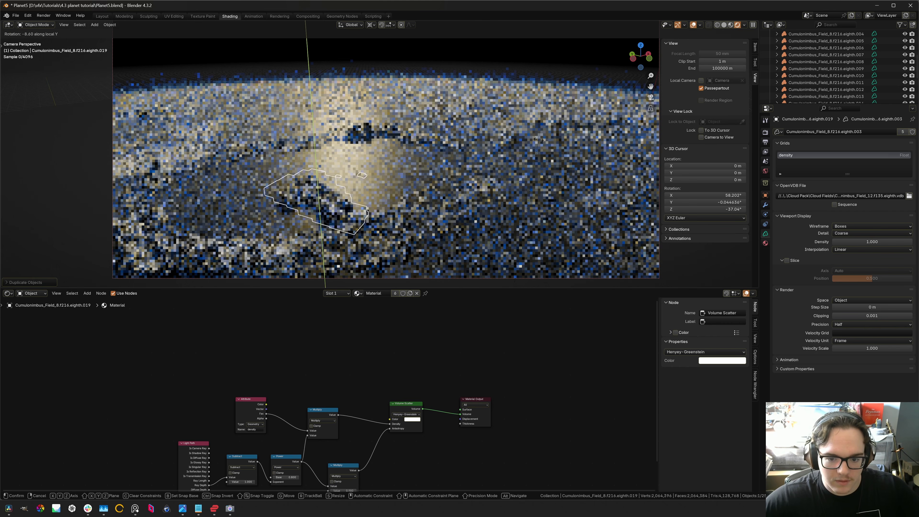
pyautogui.click(356, 147)
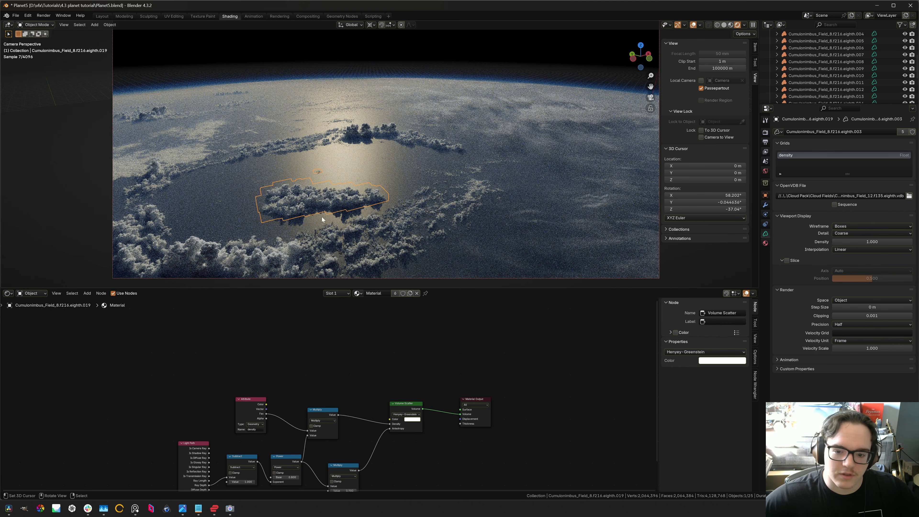
# - Duplicate the left piece of the distant bank and trackball-rotate the copy down beside the new water cloud
pyautogui.click(222, 163)
pyautogui.hotkey('shift', 'd')
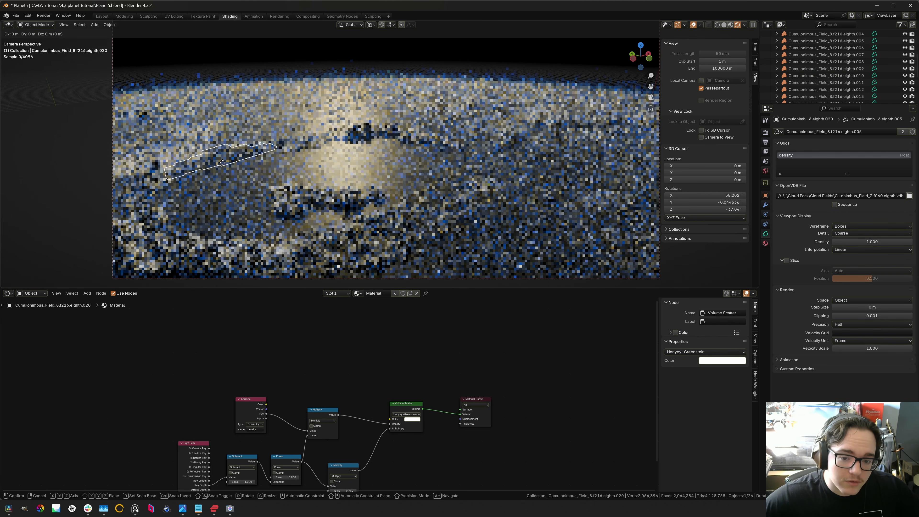
pyautogui.press('r')
pyautogui.press('r')
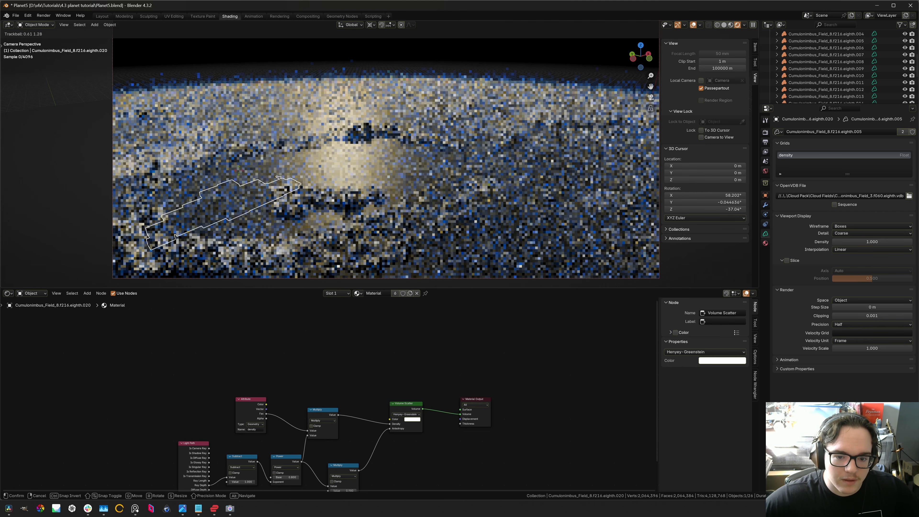
pyautogui.click(287, 195)
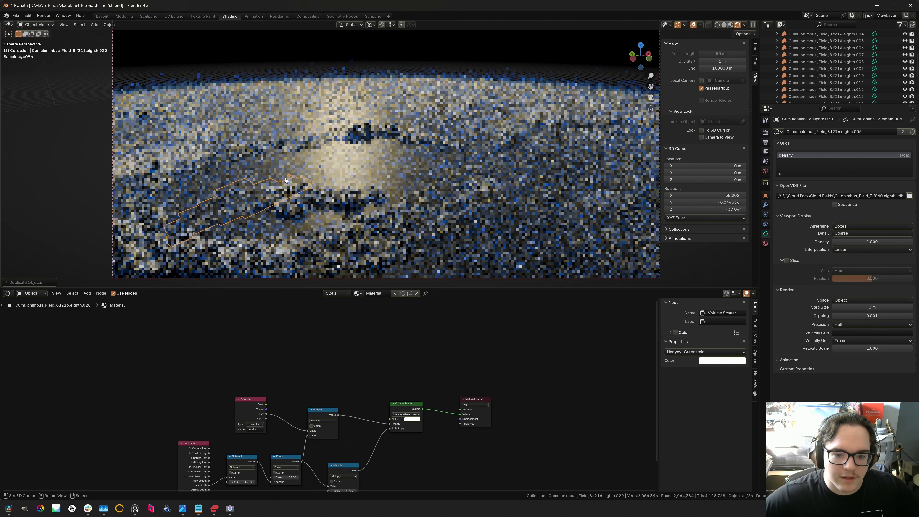
# - Rotate the left copy around its local Y axis so it lines up horizontally with the neighbouring water cloud
pyautogui.press('r')
pyautogui.press('z')
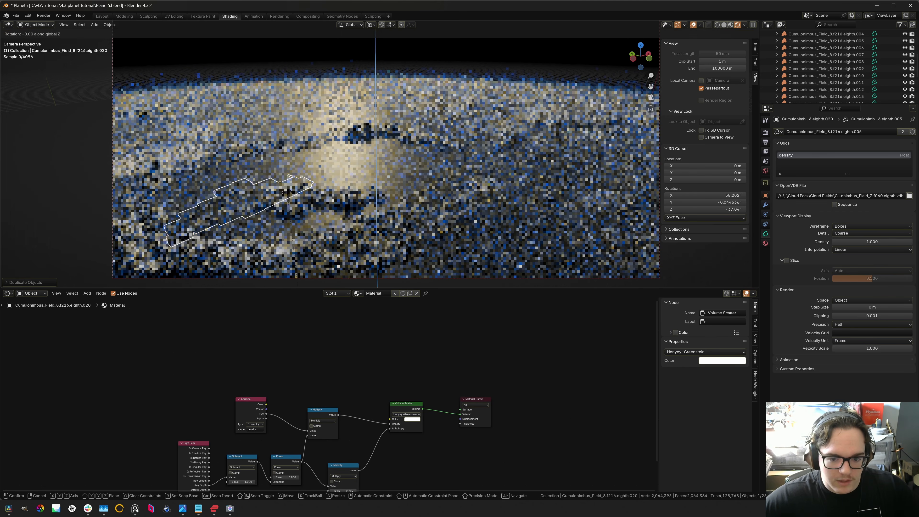
pyautogui.press('y')
pyautogui.press('y')
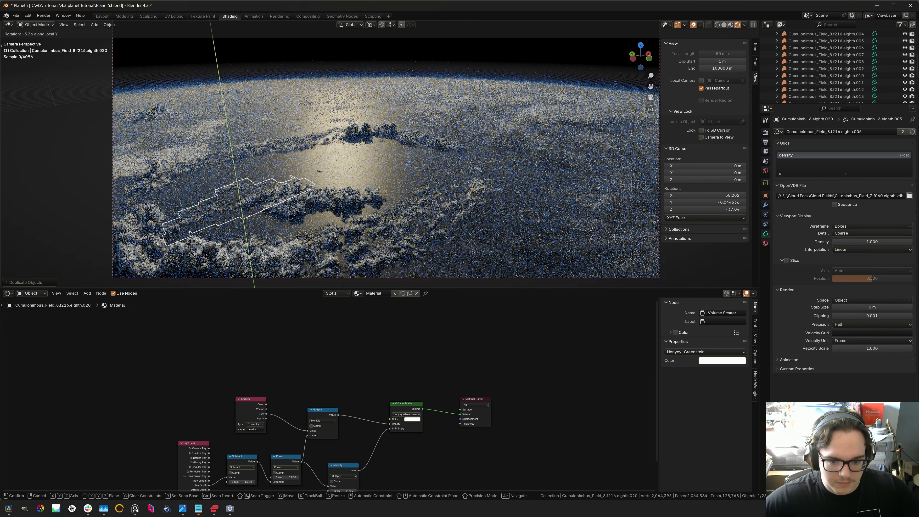
pyautogui.click(302, 187)
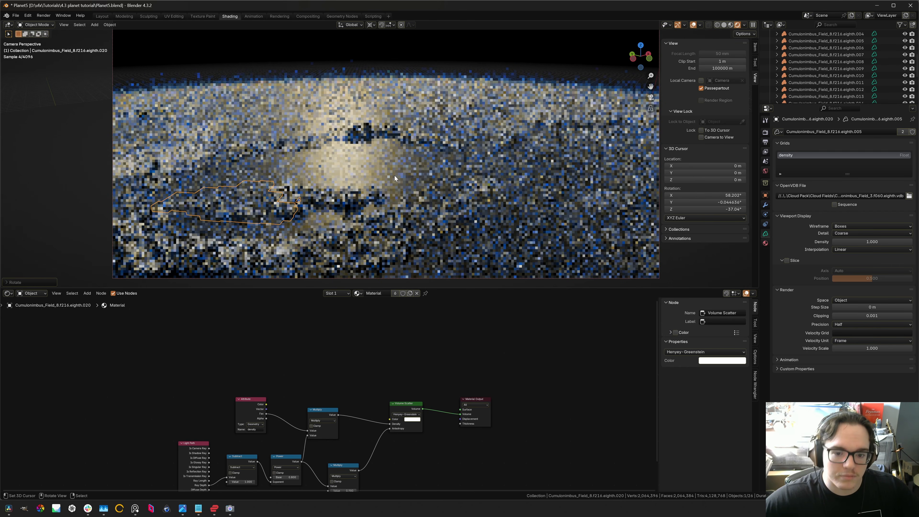
# - Select both new water clouds and trackball-rotate them together down to the edge of the foreground bank
pyautogui.click(323, 173)
pyautogui.click(270, 208)
pyautogui.keyDown('shift'); pyautogui.click(240, 199); pyautogui.keyUp('shift')
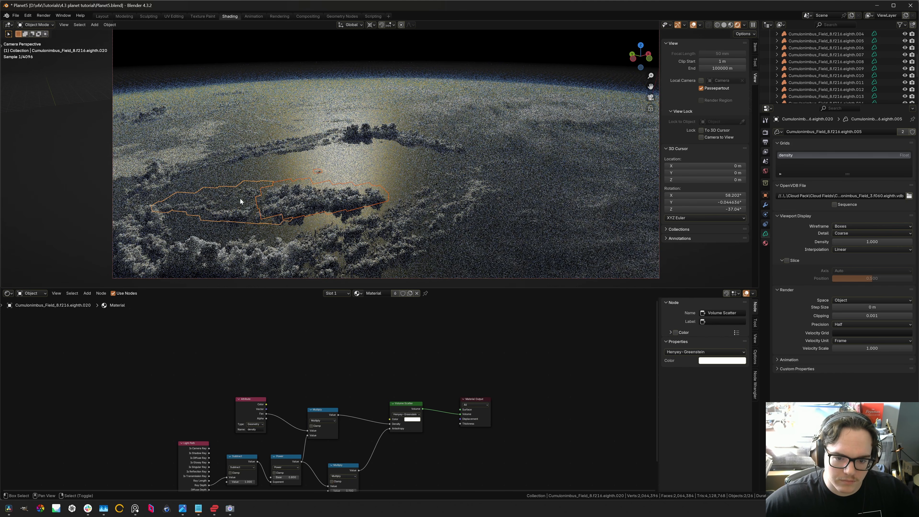
pyautogui.press('g')
pyautogui.click(261, 218)
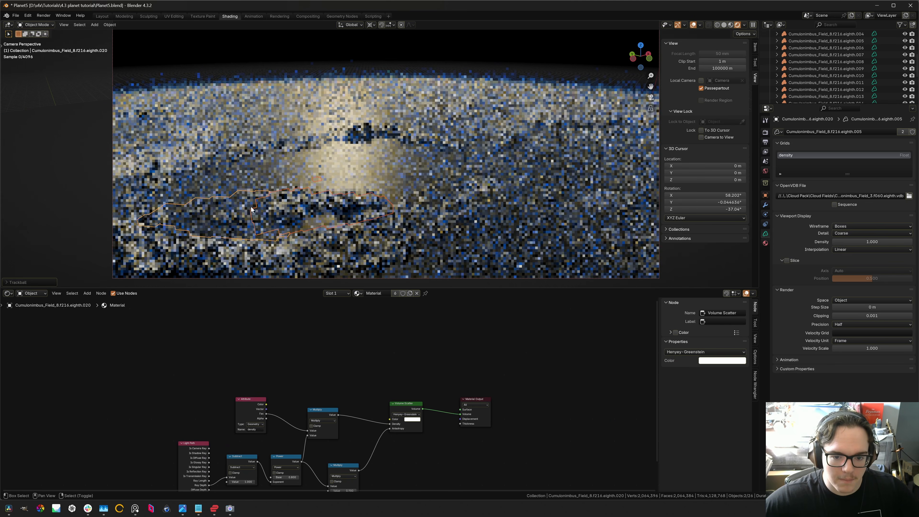
pyautogui.rightClick(397, 221)
pyautogui.rightClick(400, 222)
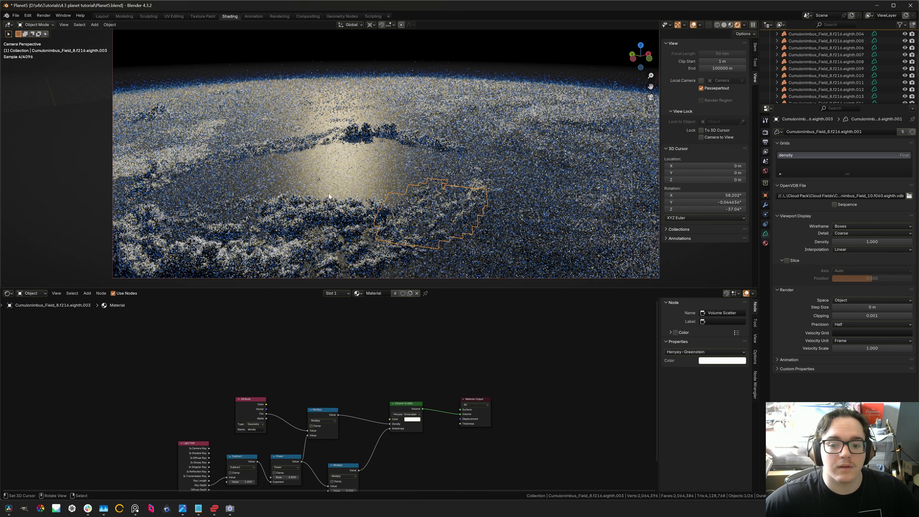
pyautogui.rightClick(420, 227)
pyautogui.rightClick(446, 209)
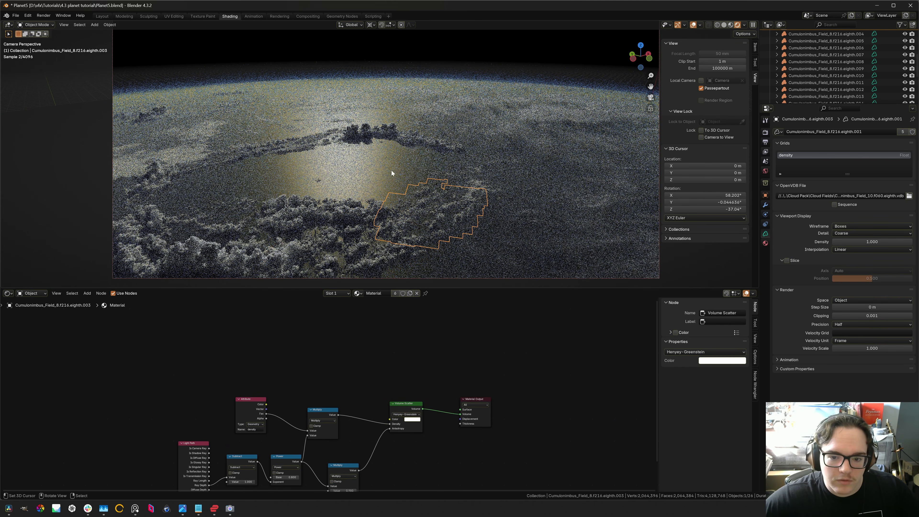
# - Duplicate three adjoining pieces of the distant bank together and rotate the copies diagonally across the open water between the banks
pyautogui.rightClick(298, 142)
pyautogui.keyDown('shift'); pyautogui.rightClick(326, 135); pyautogui.keyUp('shift')
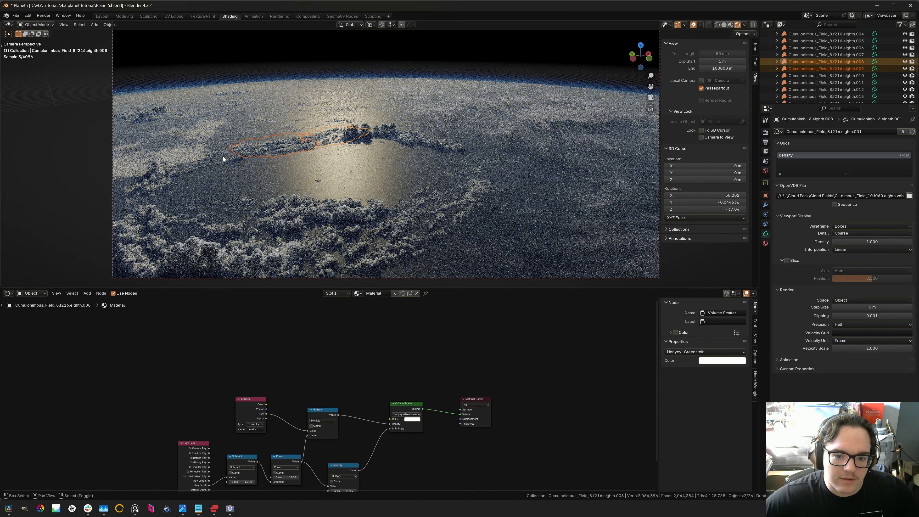
pyautogui.keyDown('shift'); pyautogui.rightClick(317, 168); pyautogui.keyUp('shift')
pyautogui.hotkey('shift', 'd')
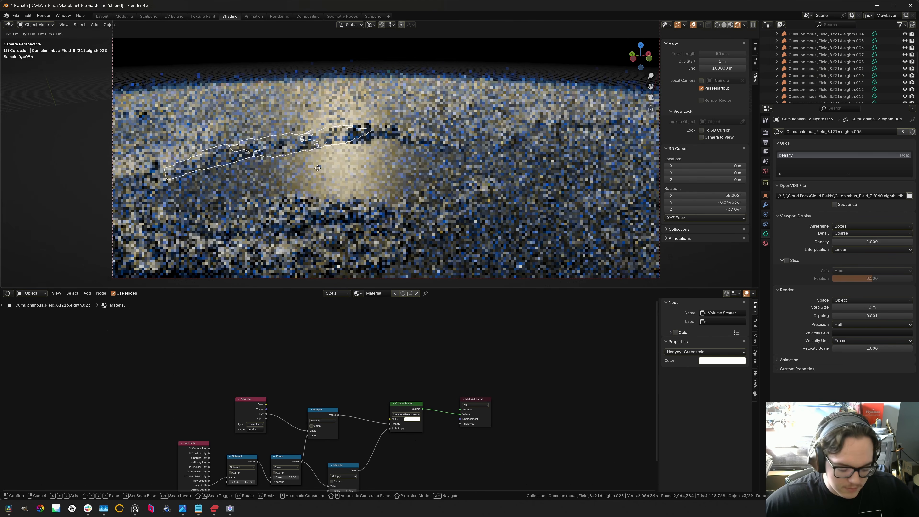
pyautogui.press('r')
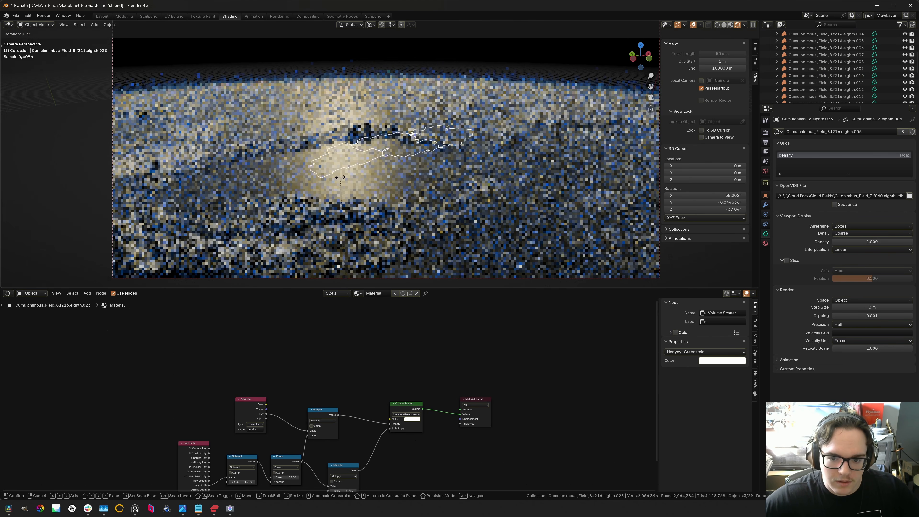
pyautogui.press('y')
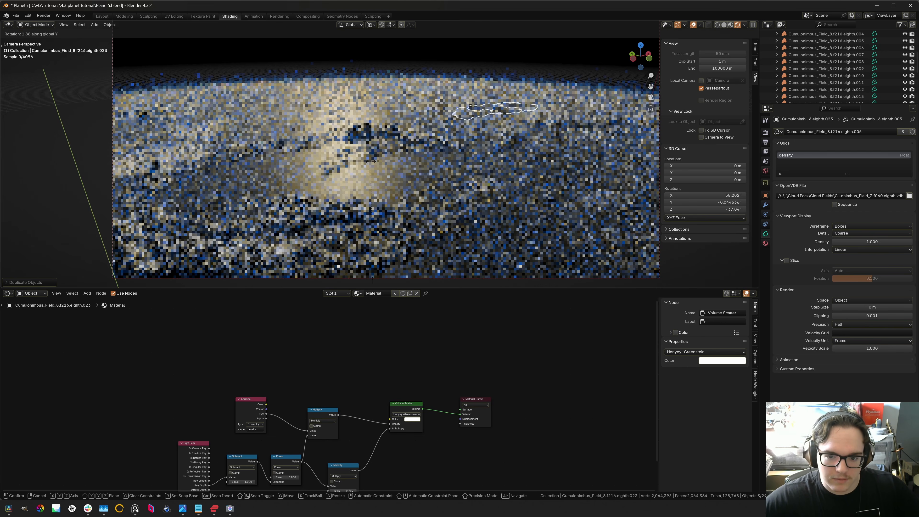
pyautogui.click(342, 177)
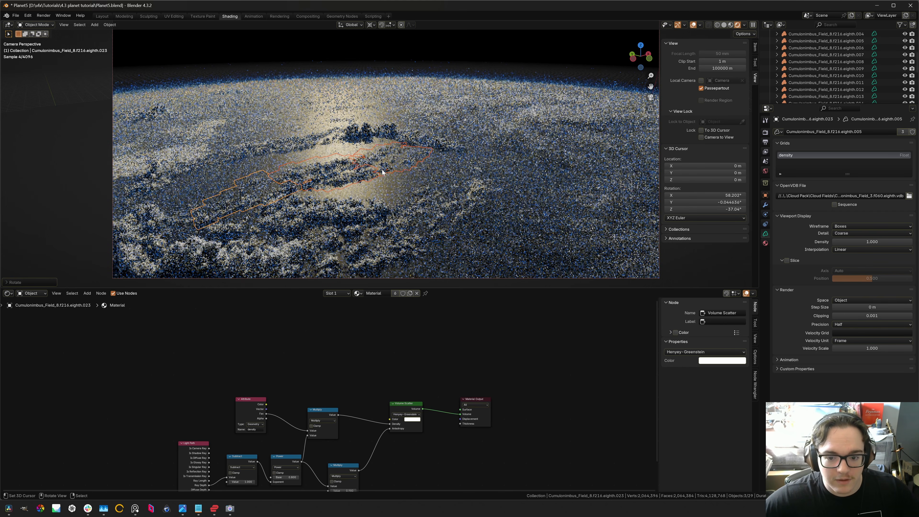
# - Select the middle copy of the diagonal water row and rotate it to lie more parallel to the horizon
pyautogui.click(304, 153)
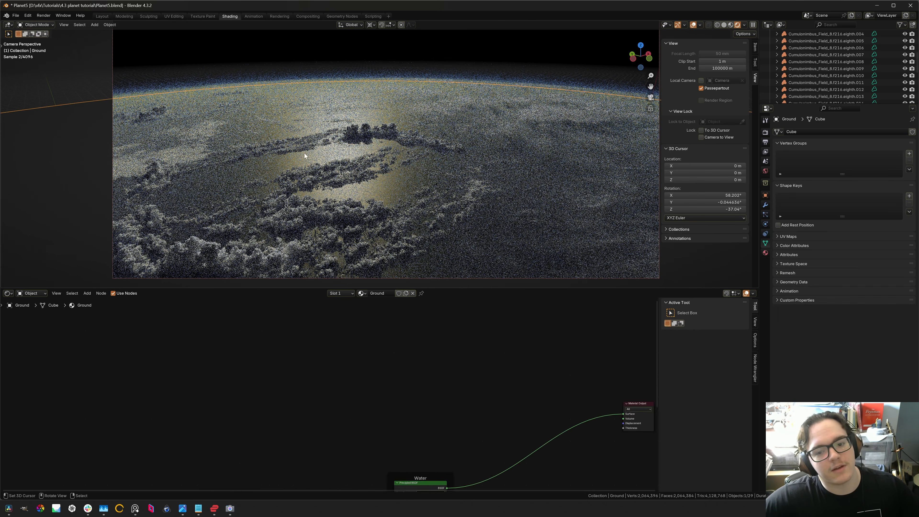
pyautogui.click(327, 165)
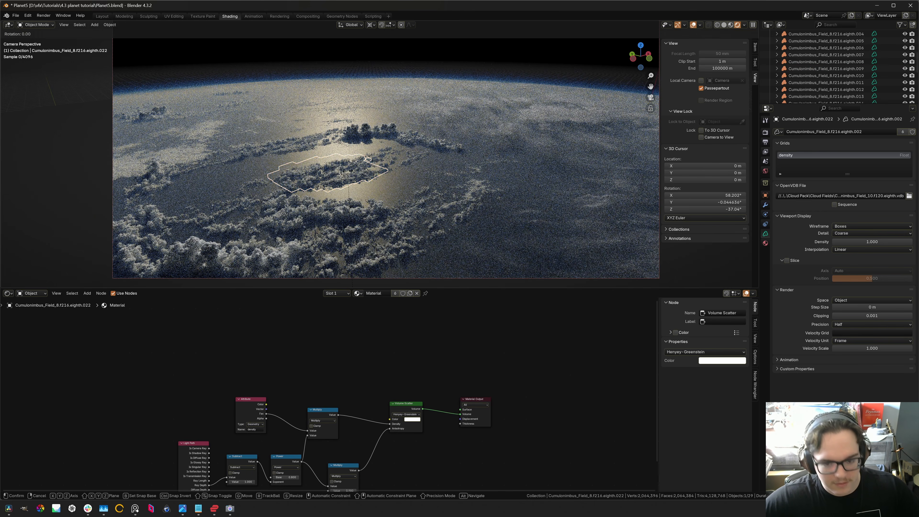
pyautogui.press('r')
pyautogui.click(450, 180)
# - Select the right copy of the water row and rotate it around its local Y axis to lie flatter
pyautogui.click(393, 164)
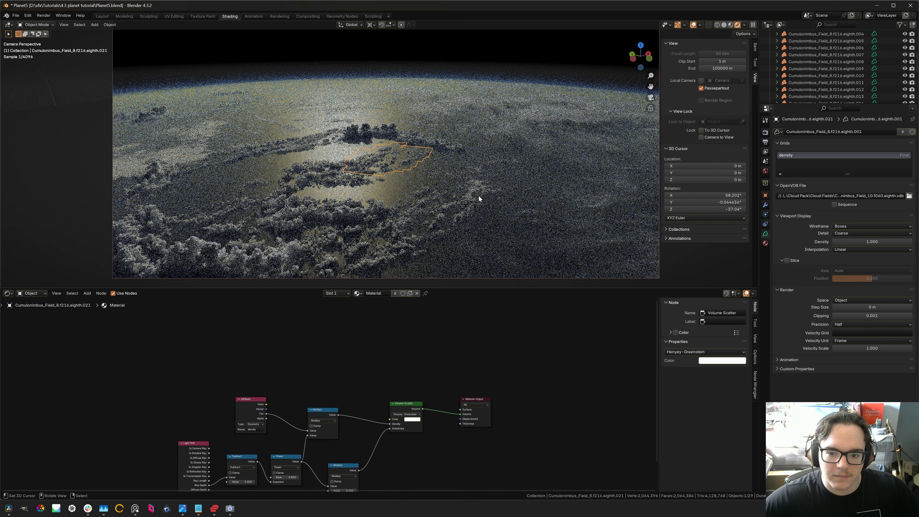
pyautogui.press('r')
pyautogui.rightClick(545, 224)
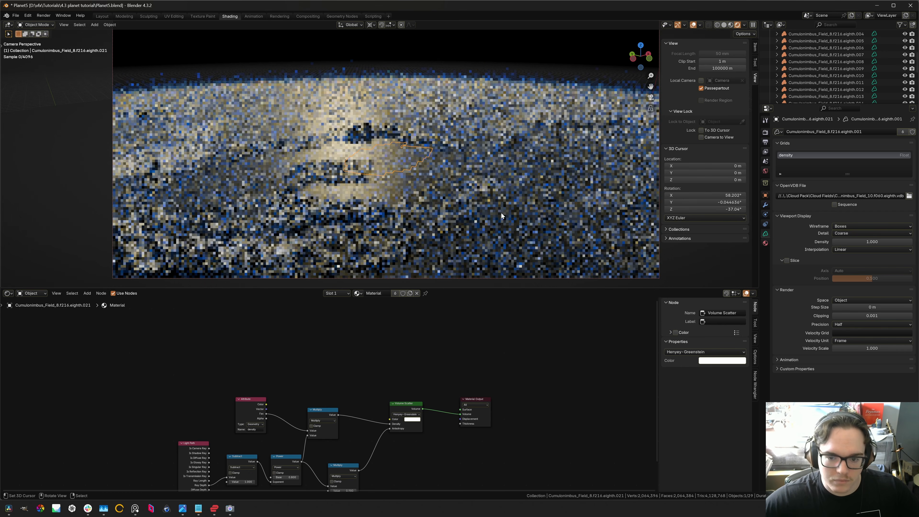
pyautogui.press('r')
pyautogui.press('z')
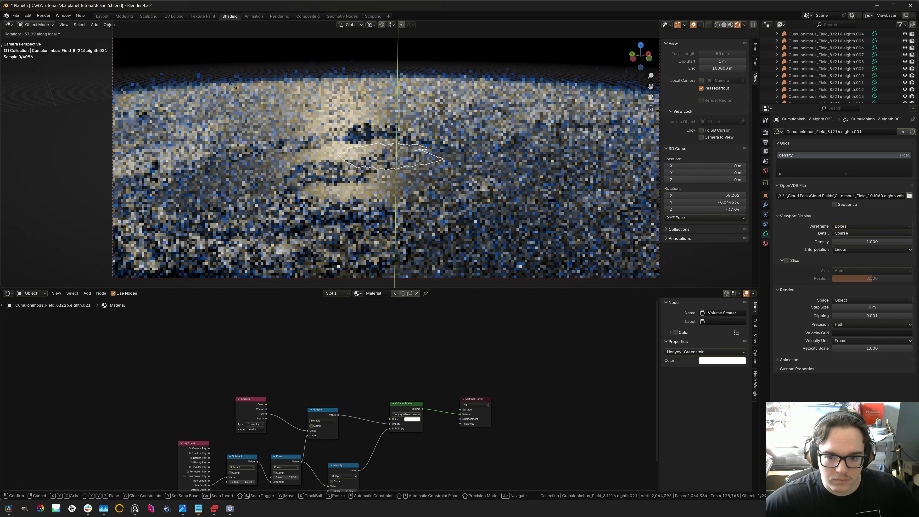
pyautogui.click(251, 100)
# - Trackball-rotate the right copy slightly toward the foreground so it extends the middle water cloud
pyautogui.press('r')
pyautogui.press('r')
pyautogui.click(263, 184)
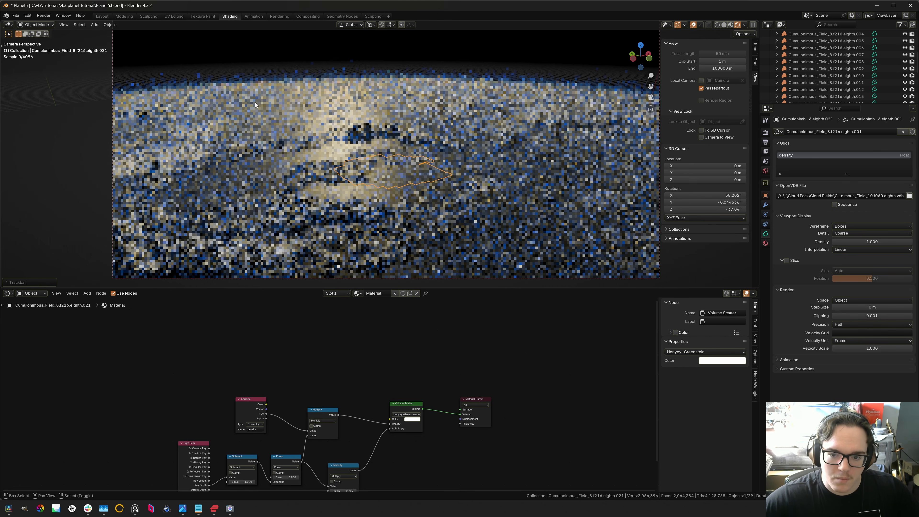
# - Duplicate the right water cloud twice, trackball-rotating one copy toward the foreground bank and the other up beneath the distant bank
pyautogui.click(292, 185)
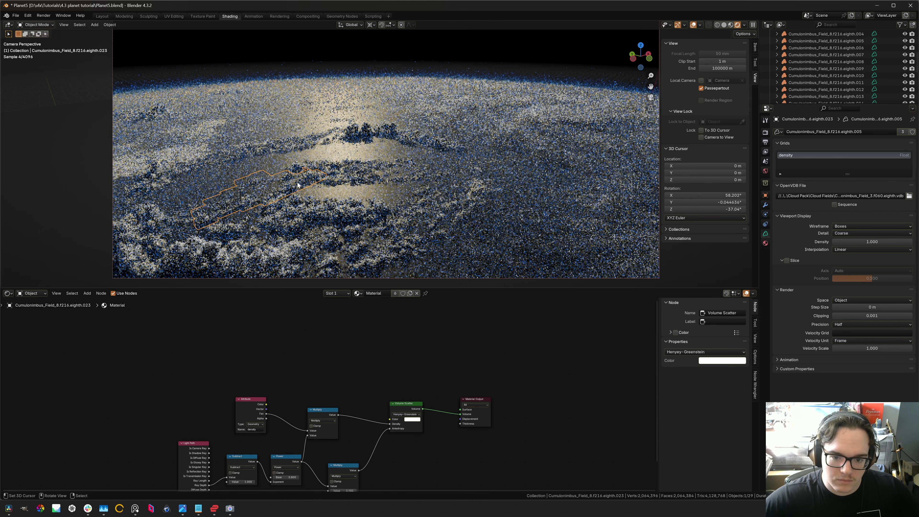
pyautogui.click(326, 177)
pyautogui.click(409, 174)
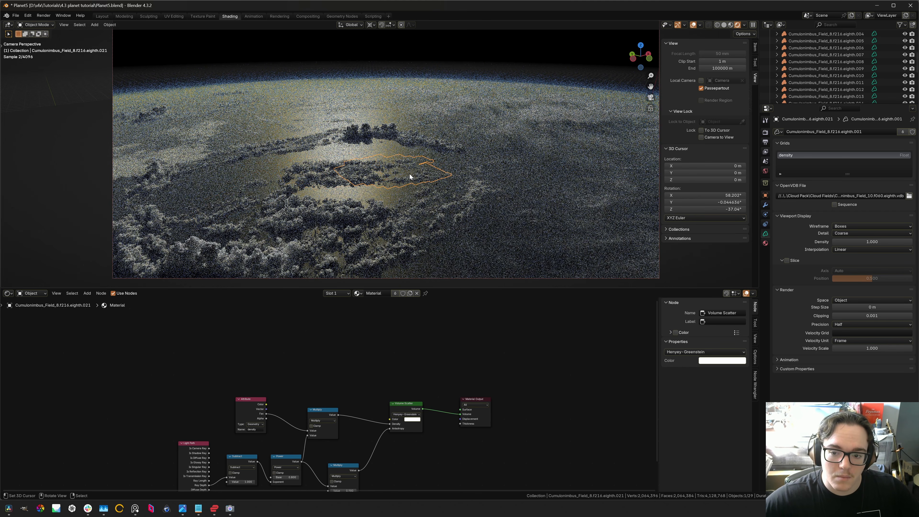
pyautogui.hotkey('alt', 'd')
pyautogui.press('r')
pyautogui.press('r')
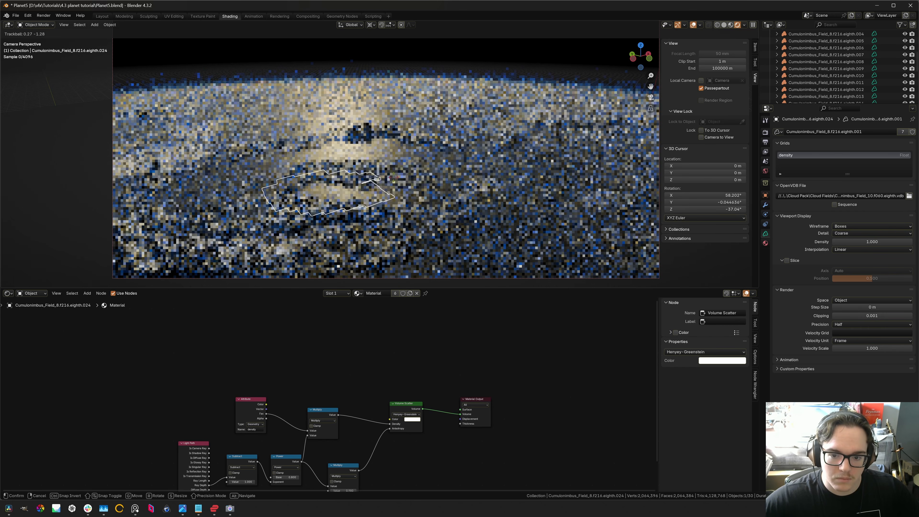
pyautogui.click(395, 179)
pyautogui.hotkey('alt', 'd')
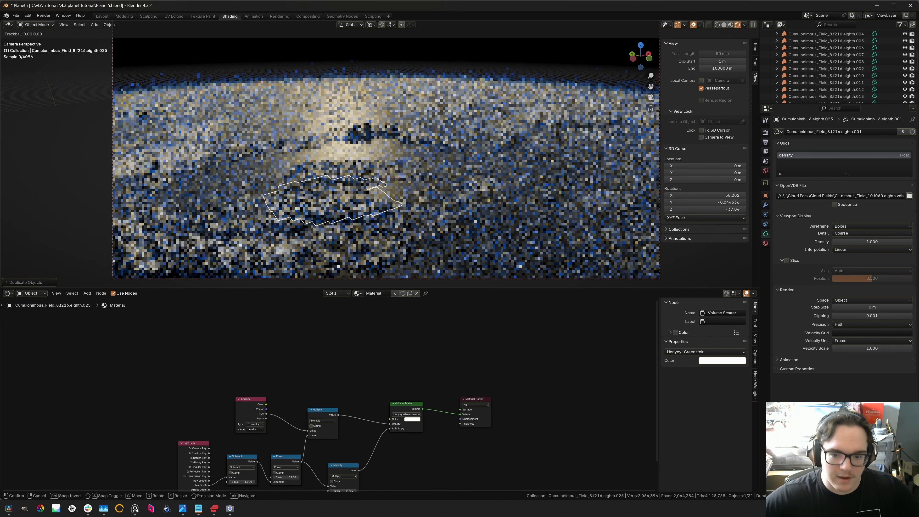
pyautogui.click(404, 173)
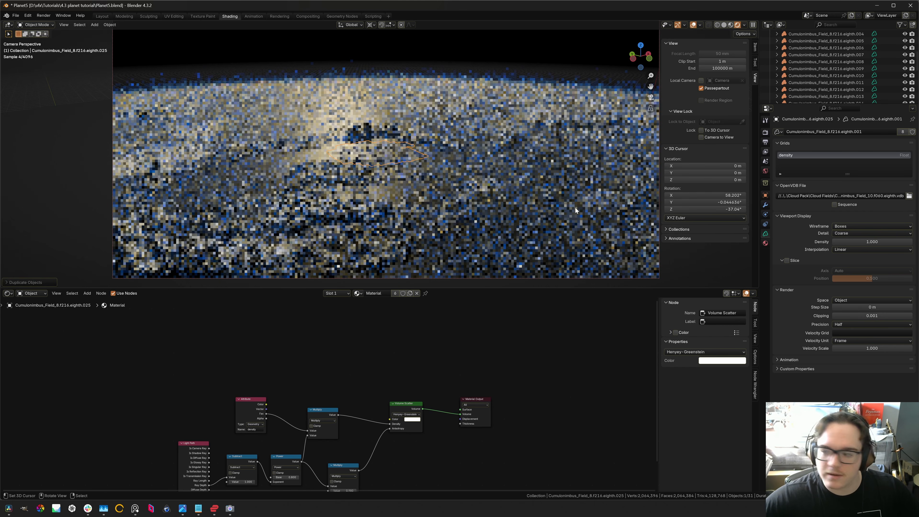
# - Give the selected water cloud its own volume data and load Cumulonimbus_Field_10.f168.eighth.vdb from the f168 folder
pyautogui.click(904, 131)
pyautogui.click(910, 196)
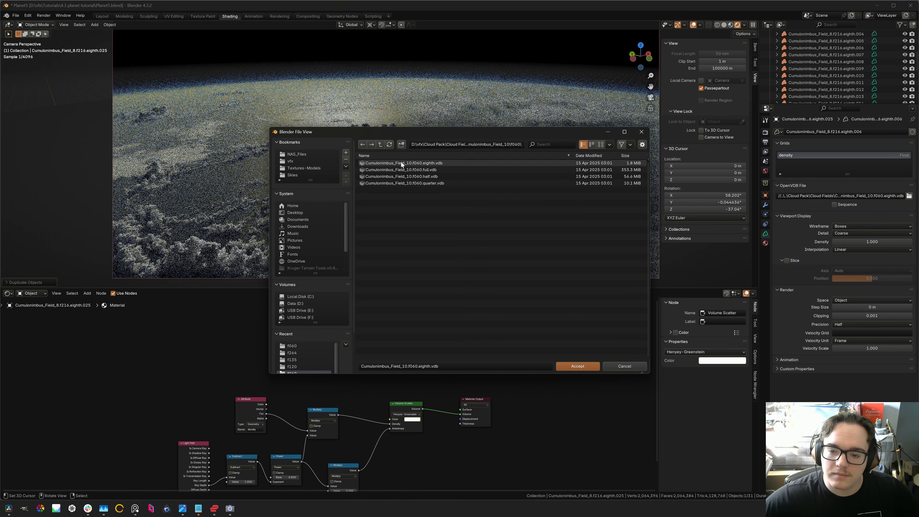
pyautogui.click(380, 145)
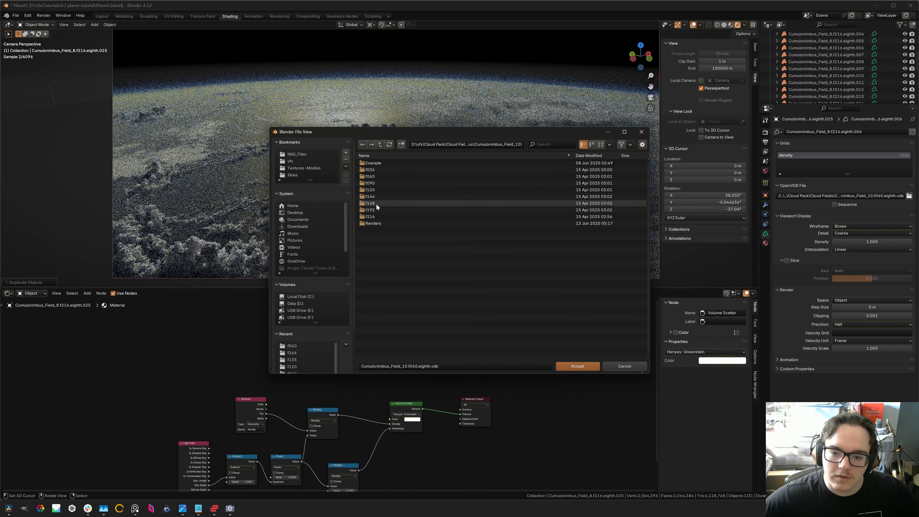
pyautogui.doubleClick(377, 203)
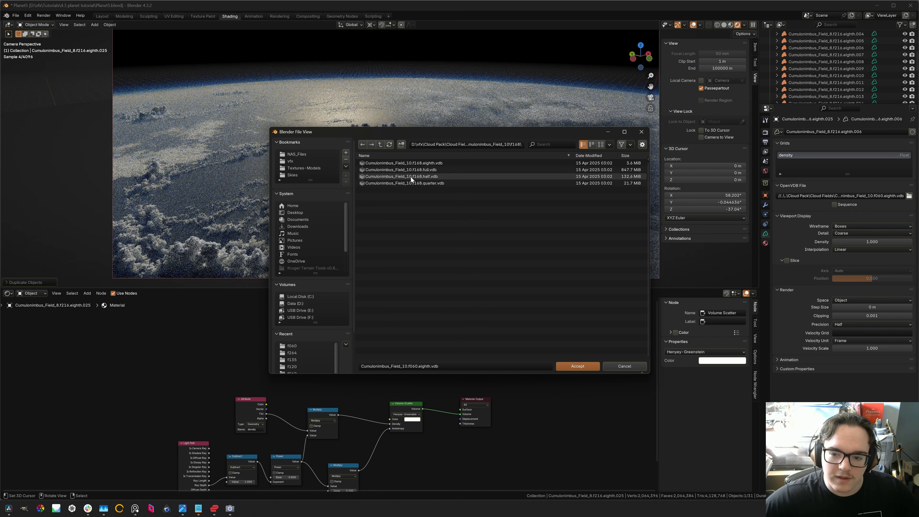
pyautogui.doubleClick(415, 163)
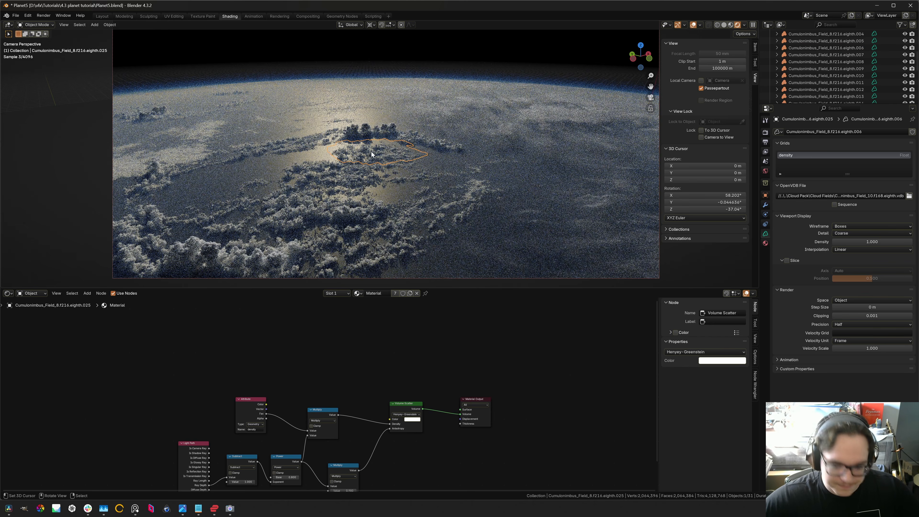
# - Rotate the reloaded cloud around the planet so it sits beneath the left part of the distant bank
pyautogui.press('r')
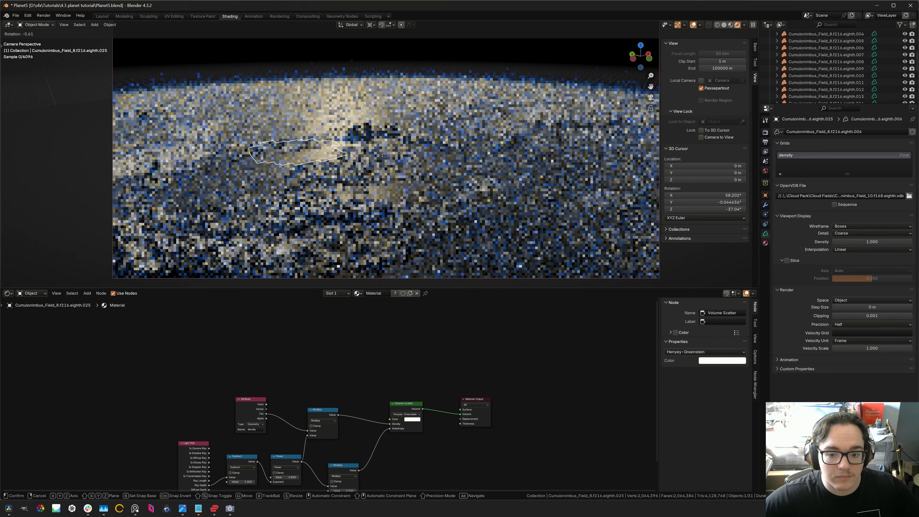
pyautogui.click(384, 156)
pyautogui.rightClick(357, 141)
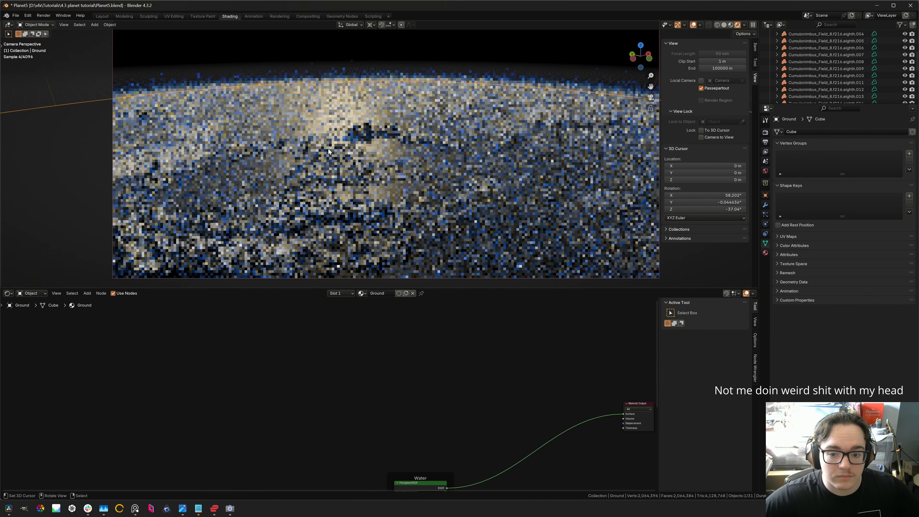
# - Select the cloud at the right edge of the foreground bank and hide the viewport overlays to examine the rendered clouds
pyautogui.rightClick(349, 139)
pyautogui.rightClick(321, 156)
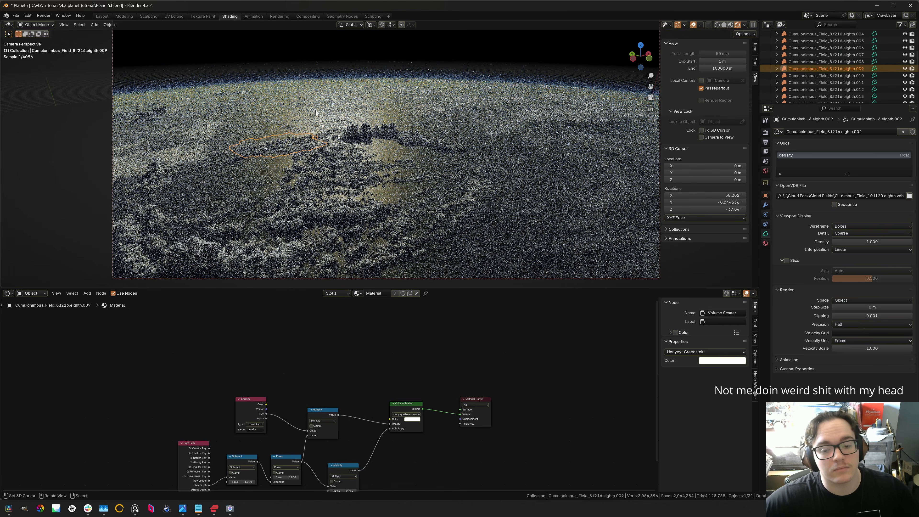
pyautogui.rightClick(426, 241)
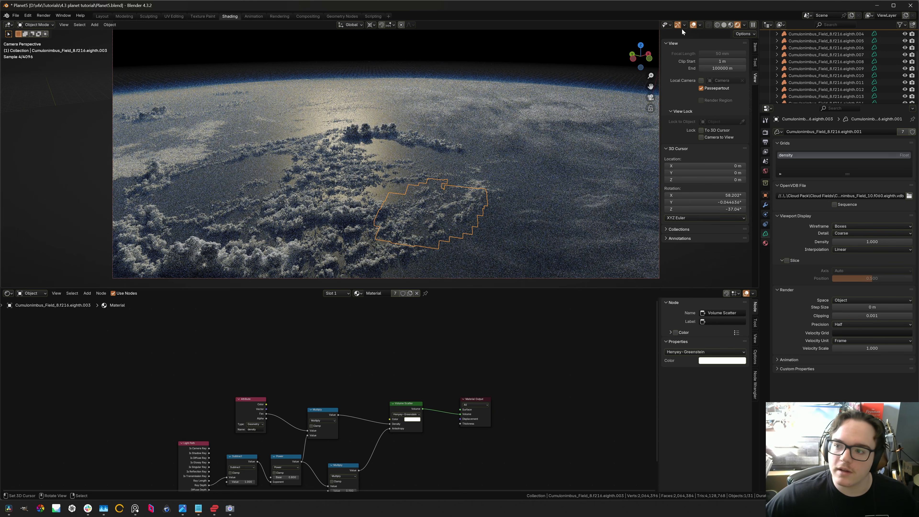
pyautogui.click(694, 25)
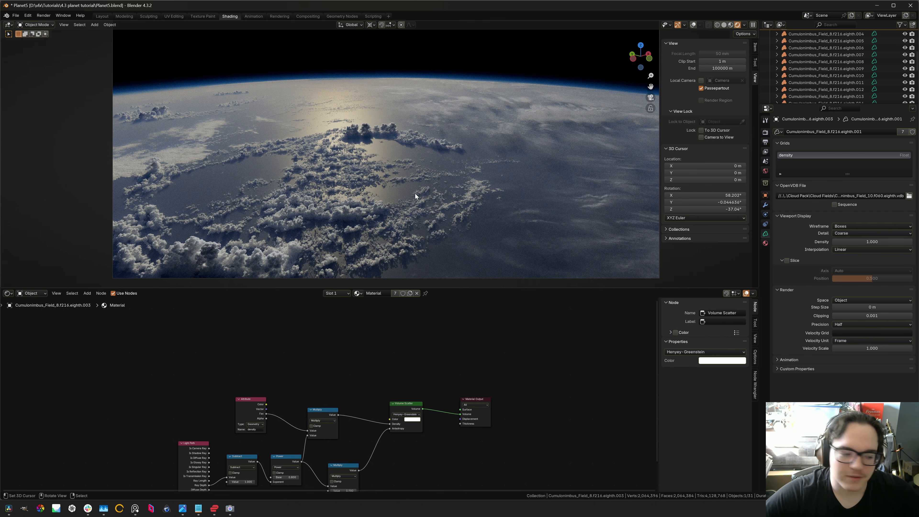
# - Duplicate eight of the central and foreground clouds together and trackball-rotate the copies over the open water to their right
pyautogui.click(323, 148)
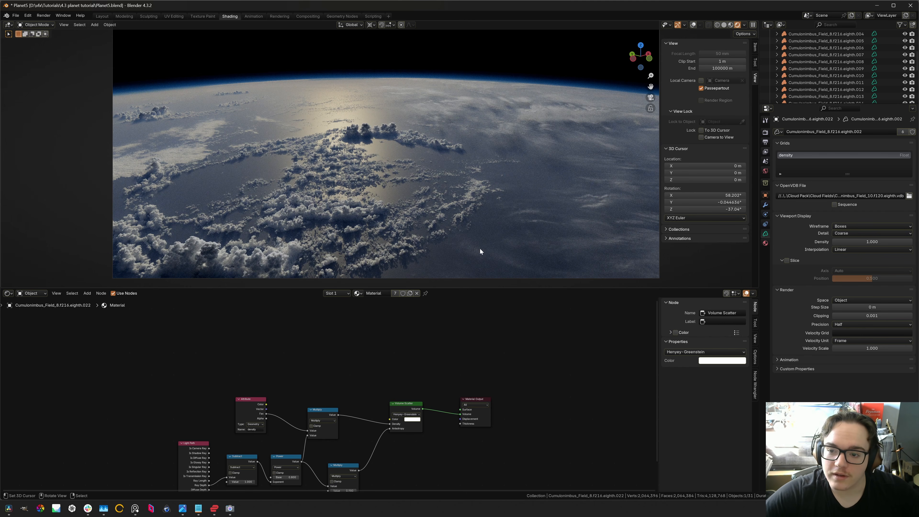
pyautogui.rightClick(238, 256)
pyautogui.rightClick(238, 255)
pyautogui.click(694, 25)
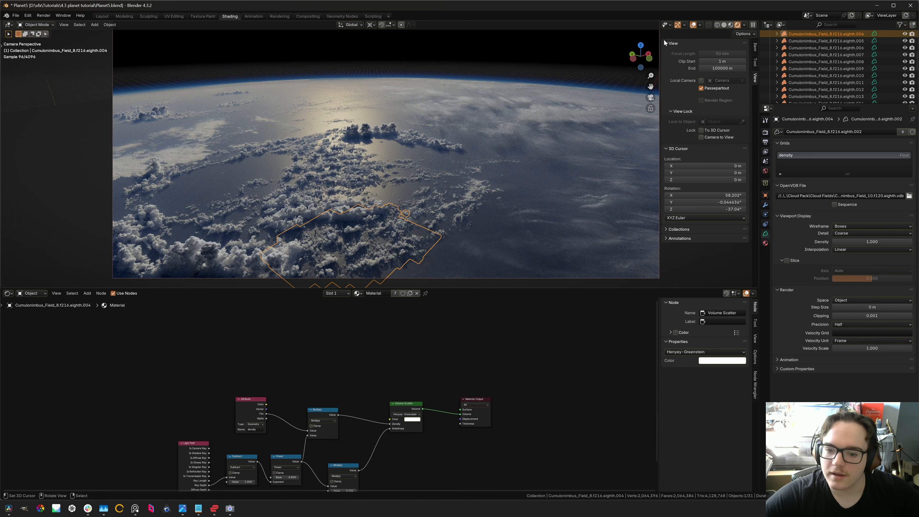
pyautogui.keyDown('shift'); pyautogui.click(446, 207); pyautogui.keyUp('shift')
pyautogui.keyDown('shift'); pyautogui.click(326, 171); pyautogui.keyUp('shift')
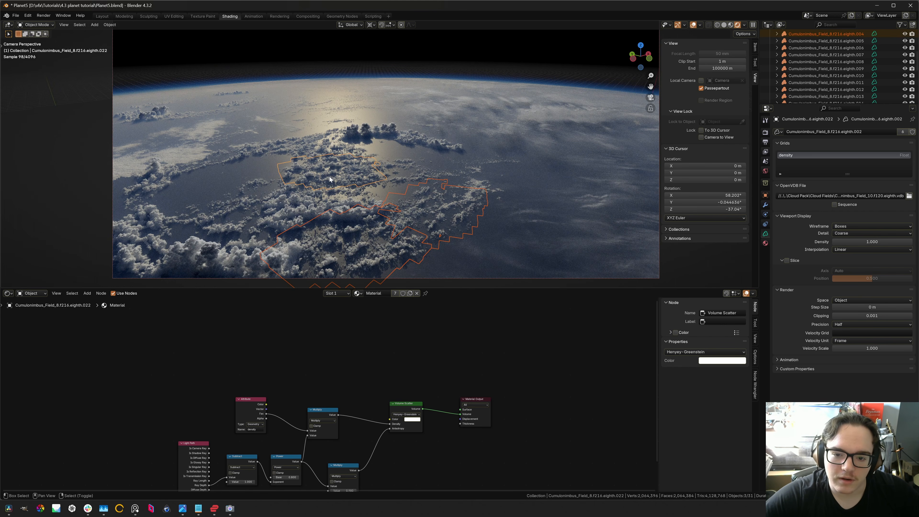
pyautogui.keyDown('shift'); pyautogui.click(312, 155); pyautogui.keyUp('shift')
pyautogui.keyDown('shift'); pyautogui.click(382, 175); pyautogui.keyUp('shift')
pyautogui.keyDown('shift'); pyautogui.click(241, 205); pyautogui.keyUp('shift')
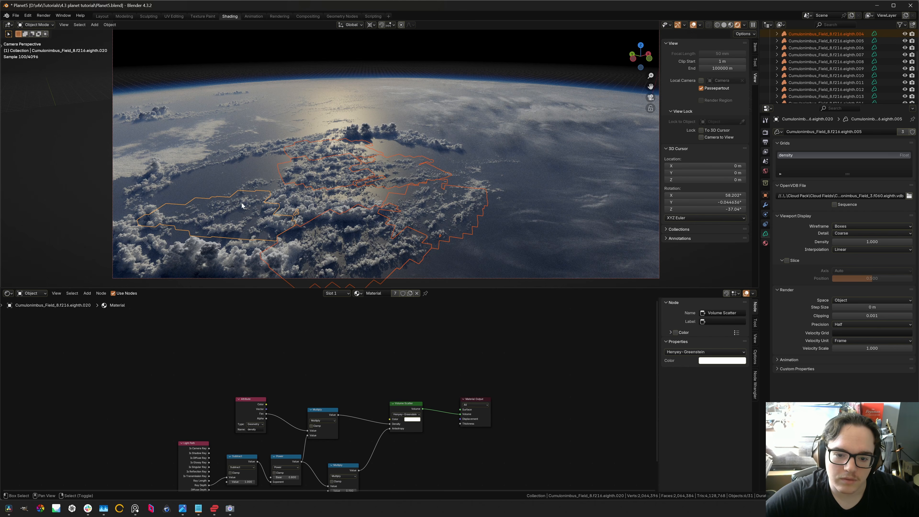
pyautogui.keyDown('shift'); pyautogui.click(284, 200); pyautogui.keyUp('shift')
pyautogui.keyDown('shift'); pyautogui.click(266, 188); pyautogui.keyUp('shift')
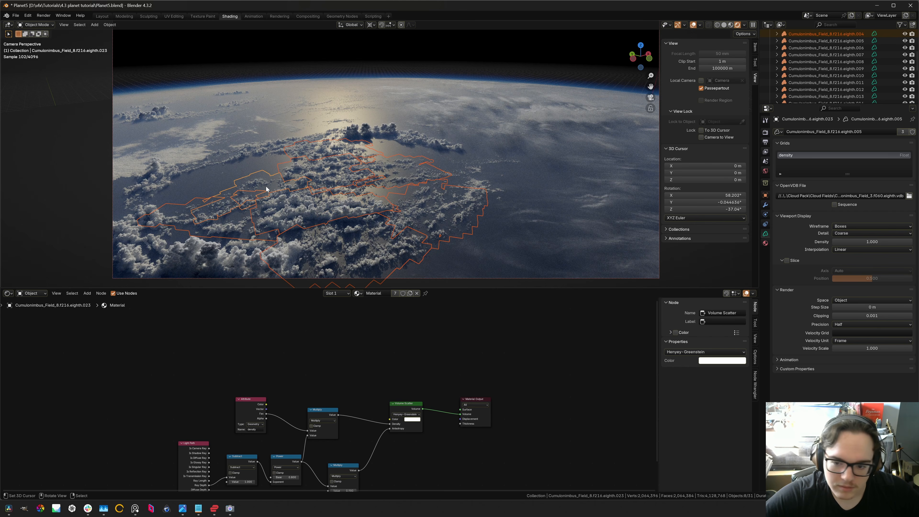
pyautogui.hotkey('shift', 'd')
pyautogui.press('r')
pyautogui.press('r')
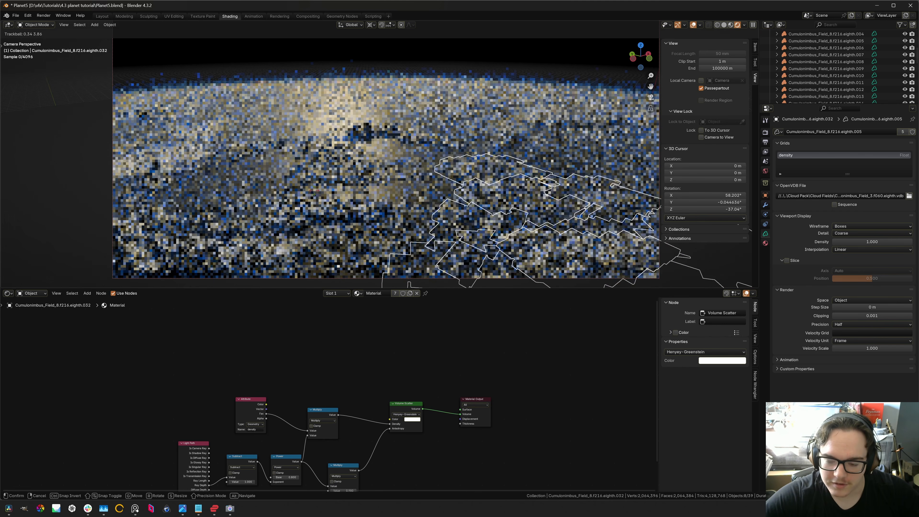
pyautogui.click(489, 249)
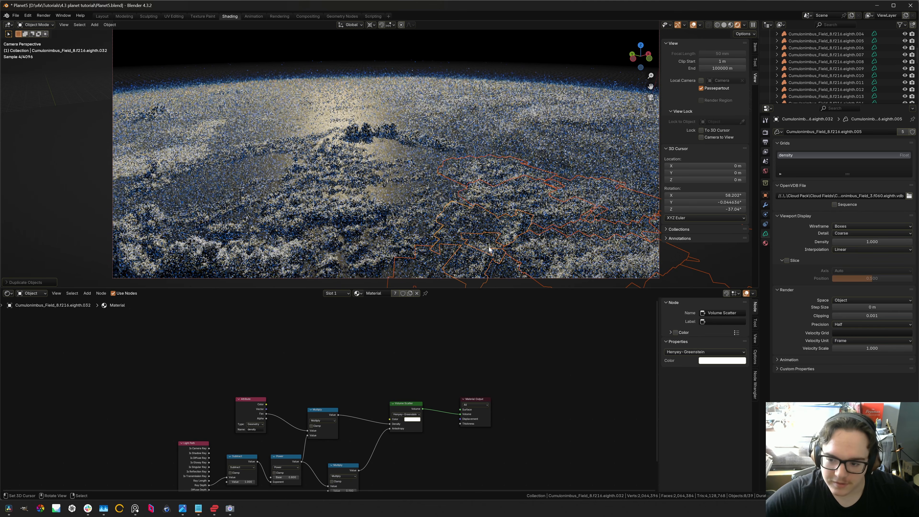
pyautogui.click(508, 220)
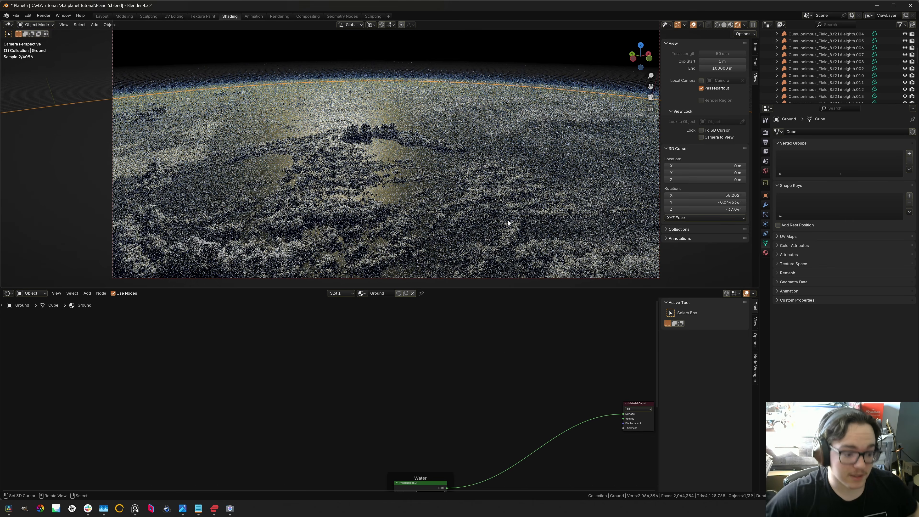
# - Move all the cumulonimbus volumes into a new collection named VDB and collapse that collection
pyautogui.click(508, 220)
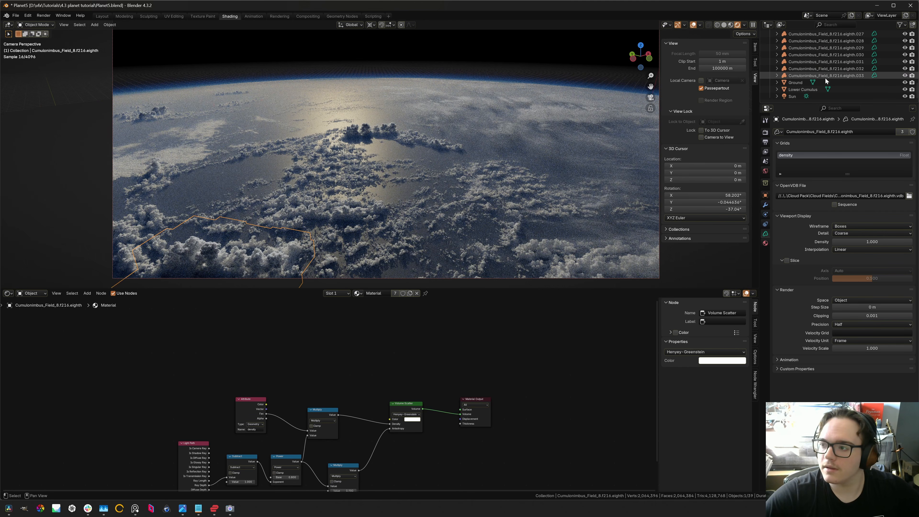
pyautogui.keyDown('shift'); pyautogui.click(826, 77); pyautogui.keyUp('shift')
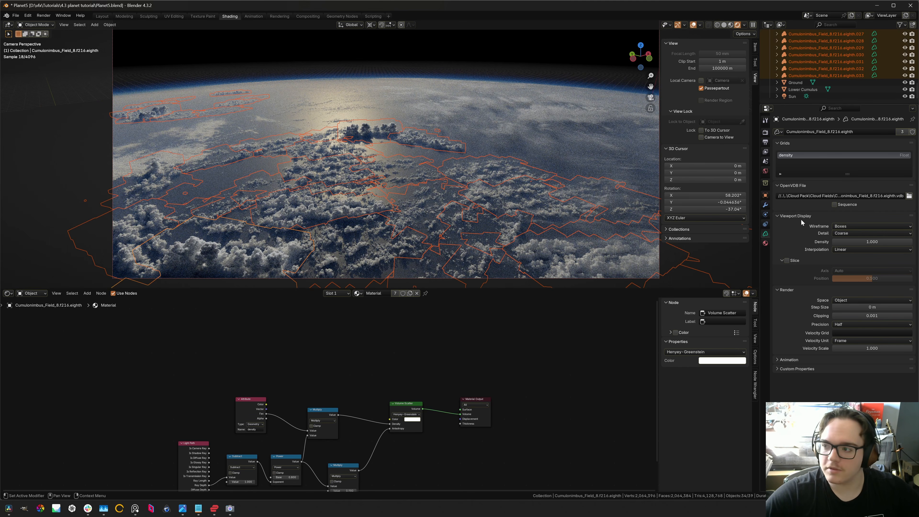
pyautogui.press('m')
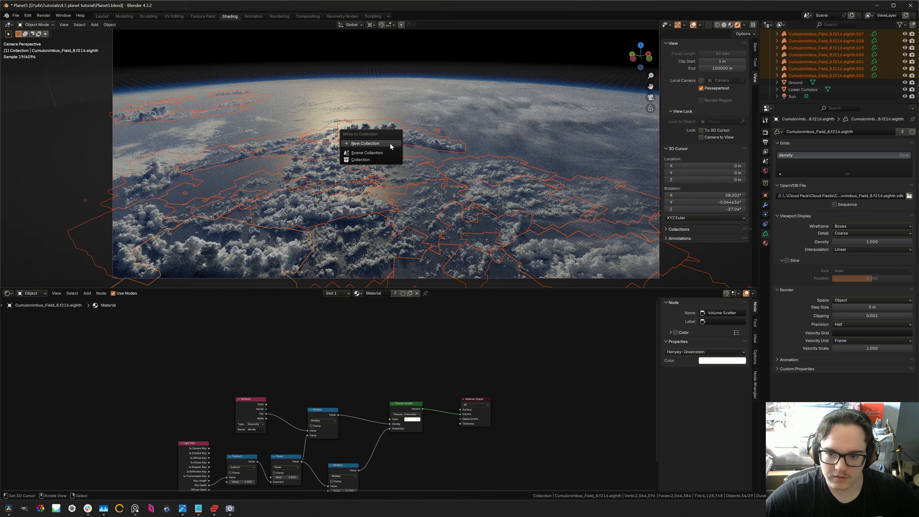
pyautogui.click(391, 143)
pyautogui.write('VDB')
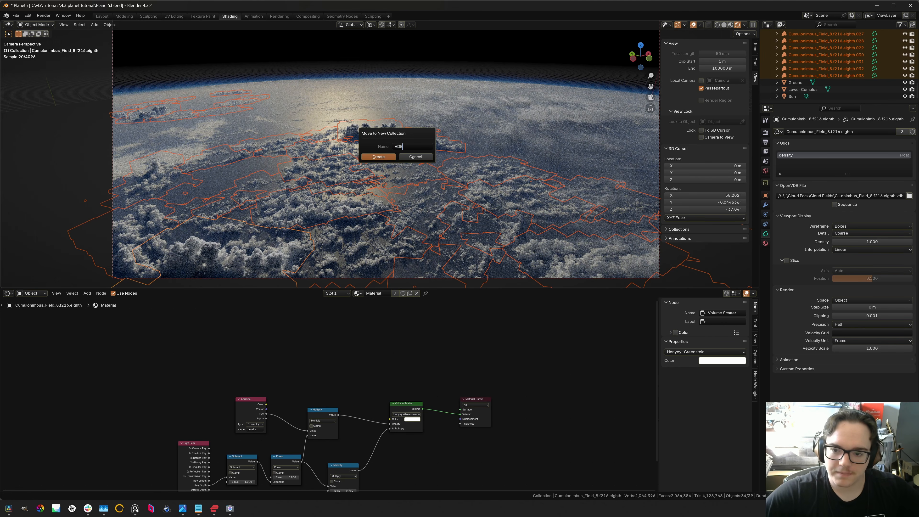
pyautogui.press('Return')
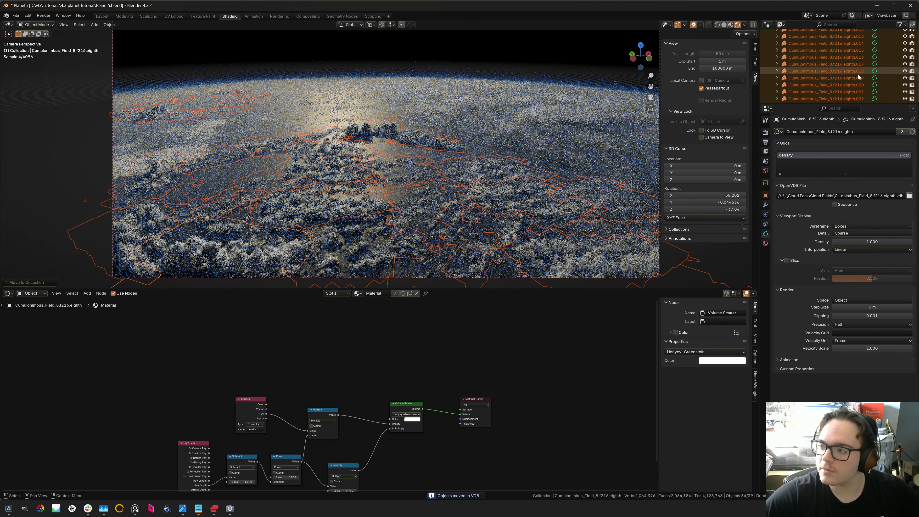
pyautogui.scroll(10, 857, 73)
pyautogui.scroll(-2, 815, 67)
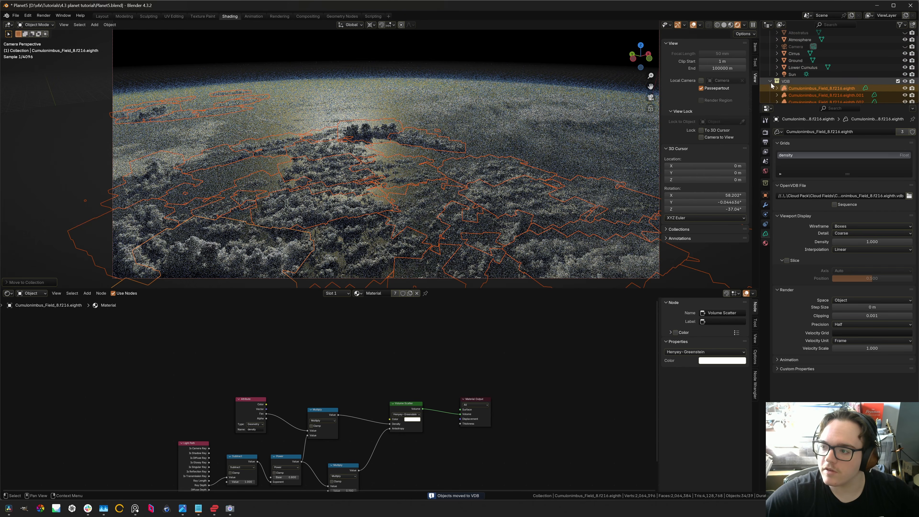
pyautogui.click(771, 82)
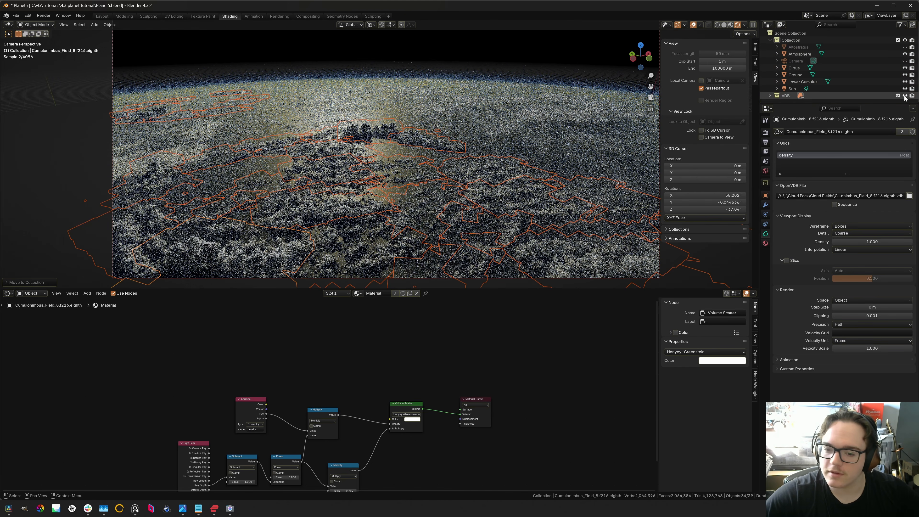
pyautogui.click(898, 95)
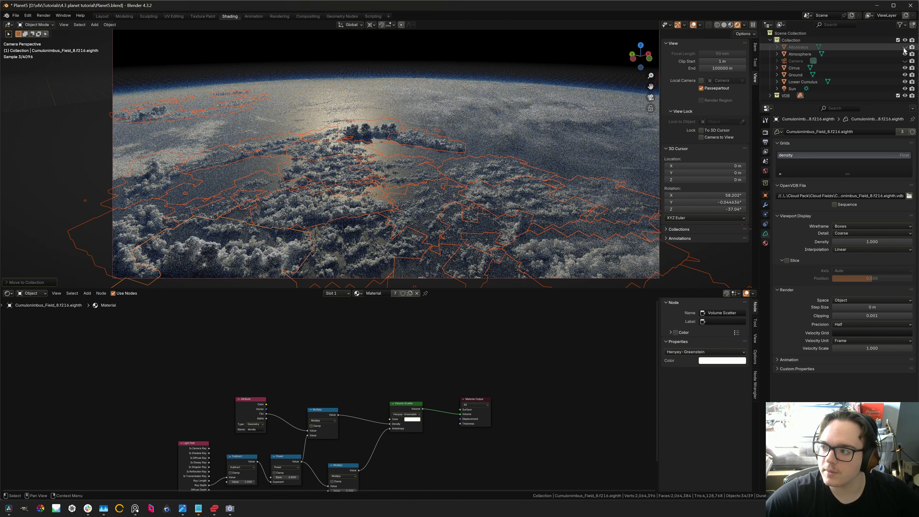
# - Unhide the Altostratus layer and trackball-rotate it to reposition its cloud cover over the planet
pyautogui.click(798, 49)
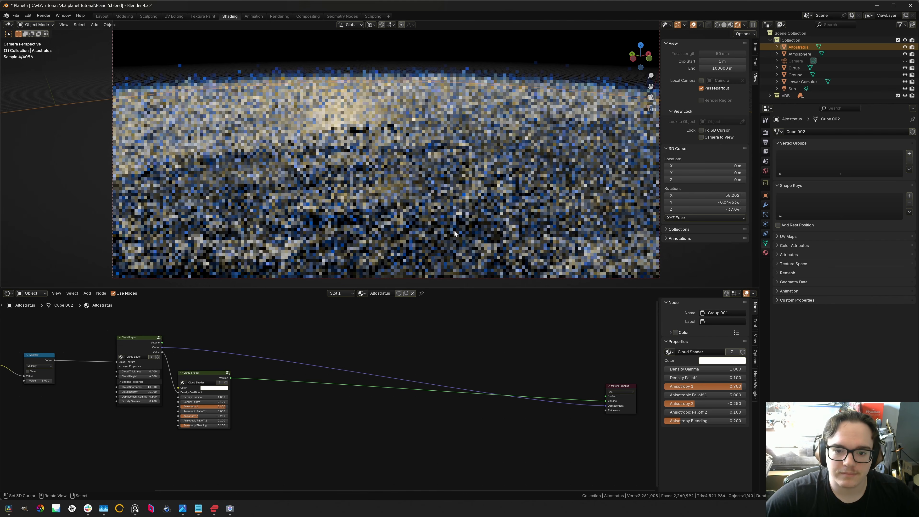
pyautogui.click(191, 154)
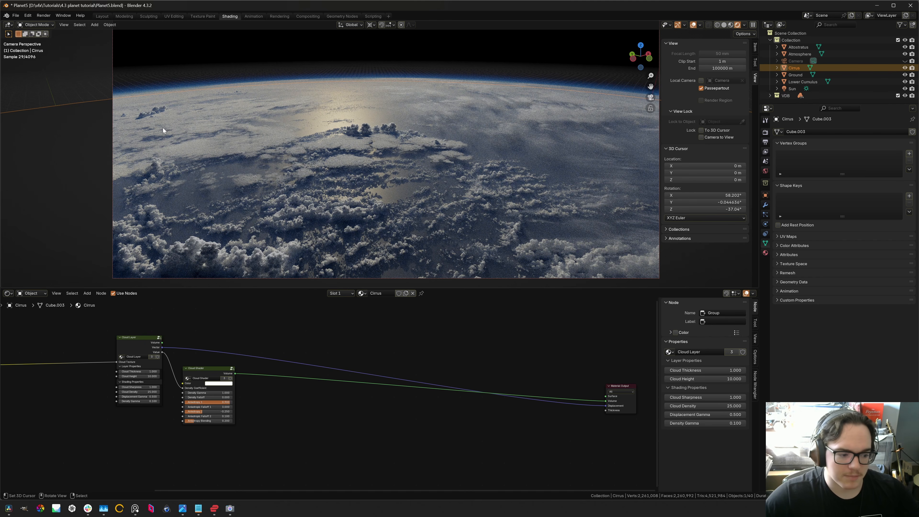
pyautogui.click(799, 47)
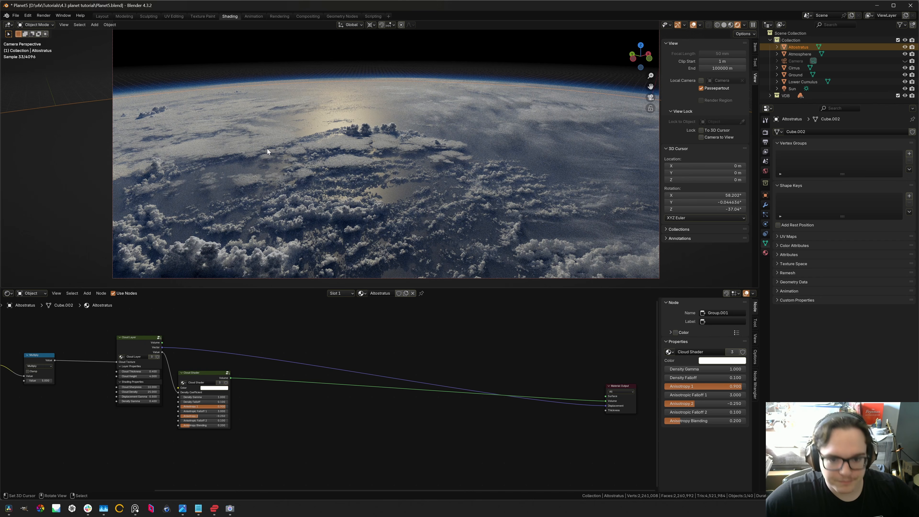
pyautogui.press('r')
pyautogui.press('r')
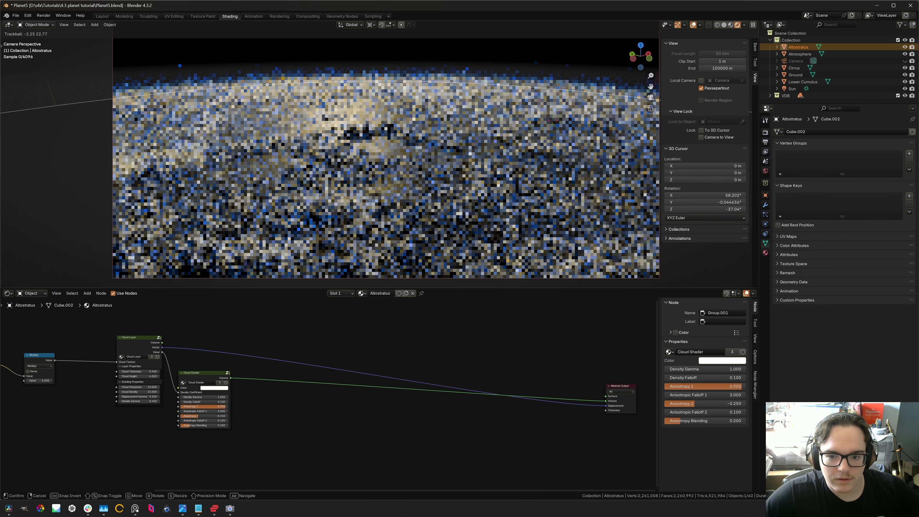
pyautogui.click(494, 143)
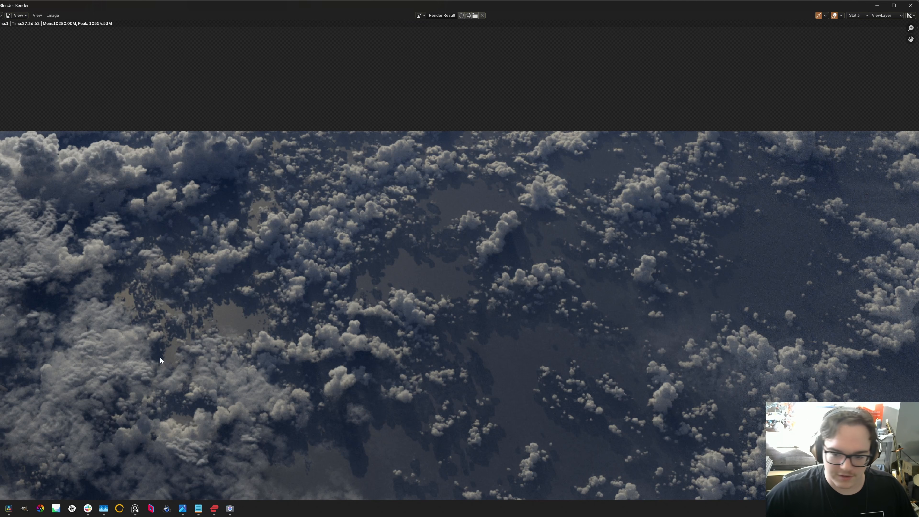
# - Examine the cloud detail and gaps over the water in the enlarged final render
pyautogui.moveTo(273, 394); pyautogui.dragTo(268, 384, button='middle')
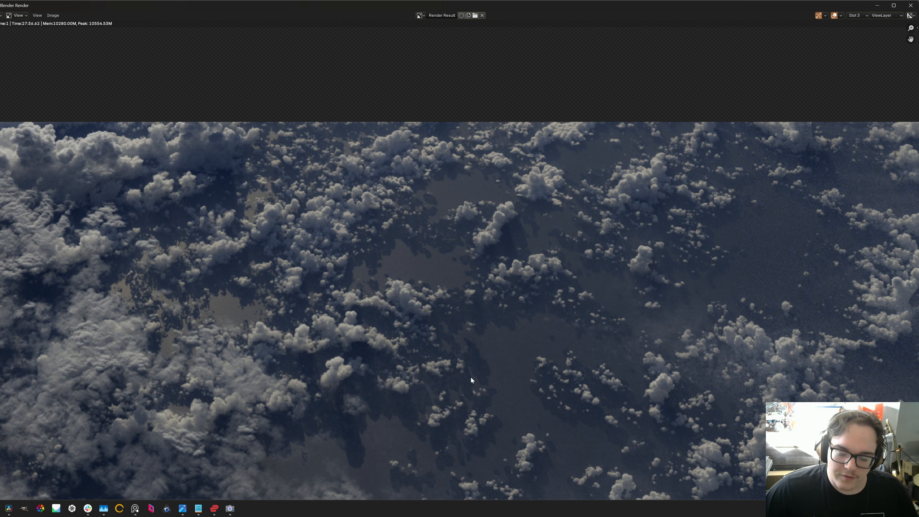
pyautogui.moveTo(471, 381); pyautogui.dragTo(479, 357, button='middle')
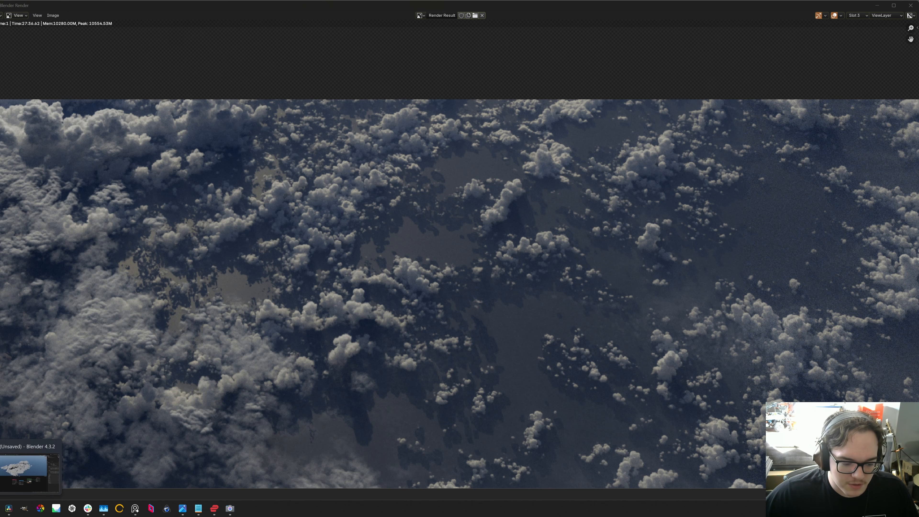
pyautogui.click(25, 467)
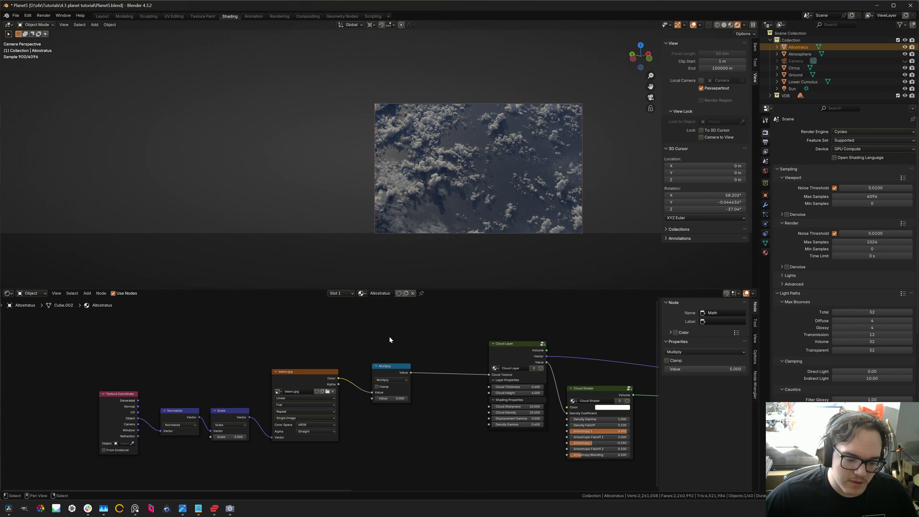
# - Switch to the unsaved single-cloud test file, mute and re-enable its Add node for comparison, and open the Light Paths settings
pyautogui.moveTo(9, 509)
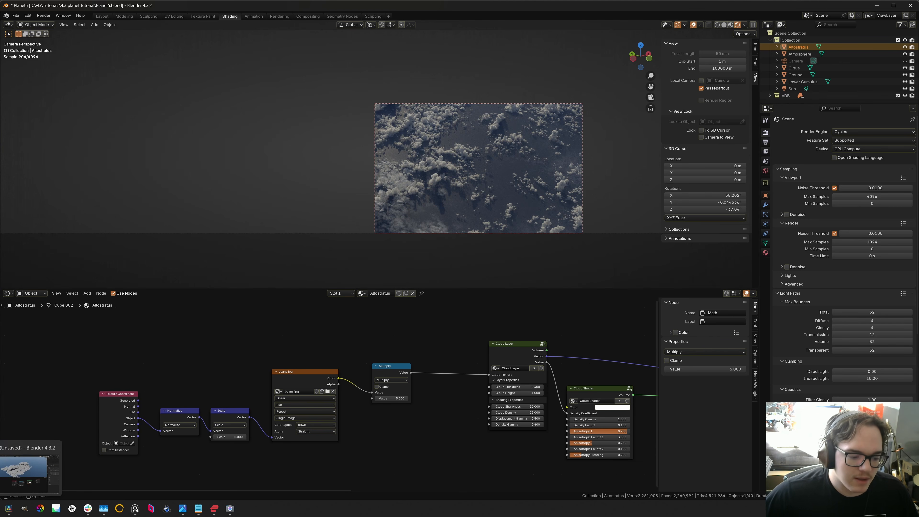
pyautogui.click(14, 467)
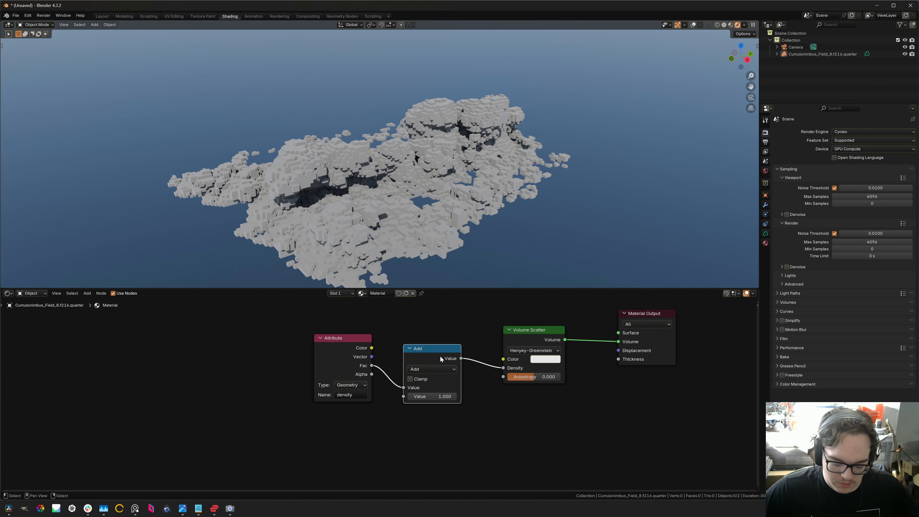
pyautogui.press('m')
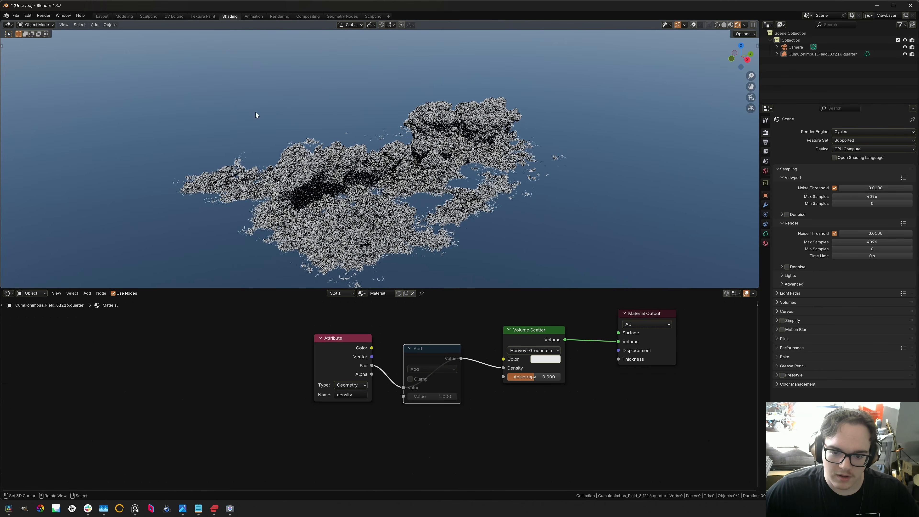
pyautogui.press('m')
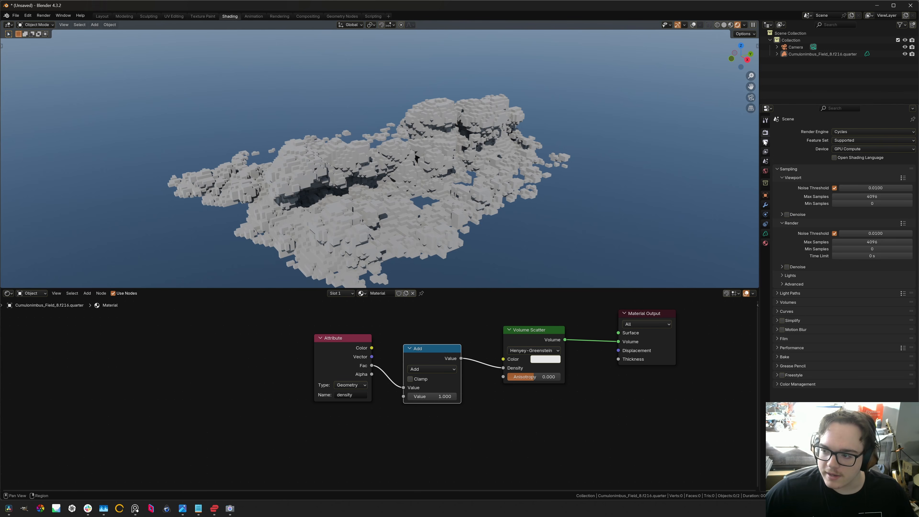
pyautogui.click(781, 294)
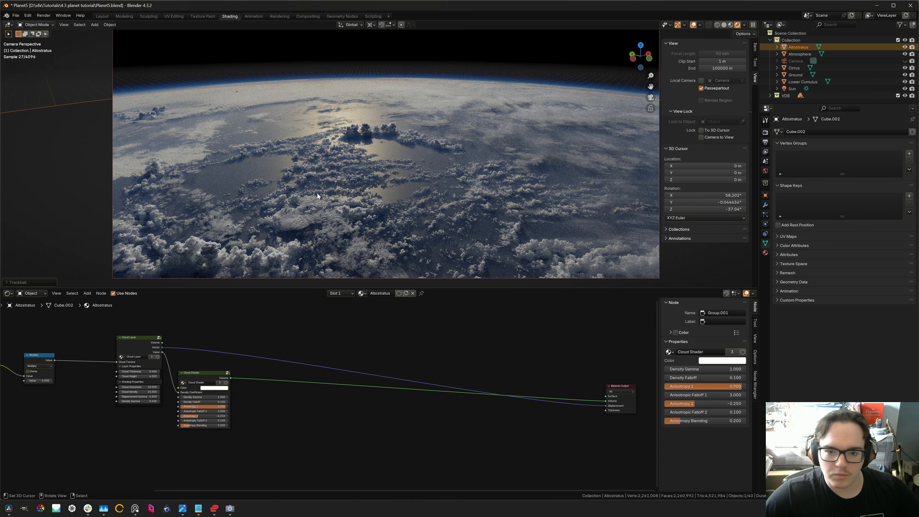
# - Hide the viewport overlays in the planet scene to view the rotated Altostratus layer
pyautogui.click(693, 24)
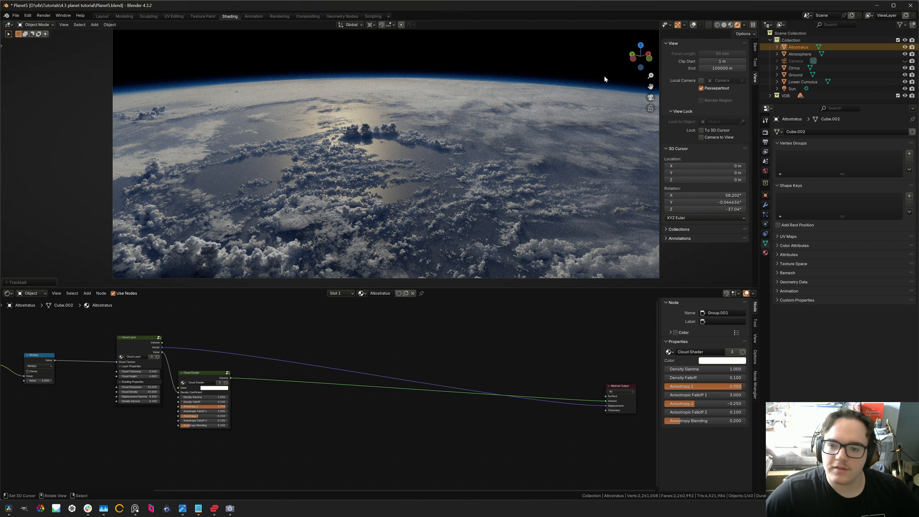